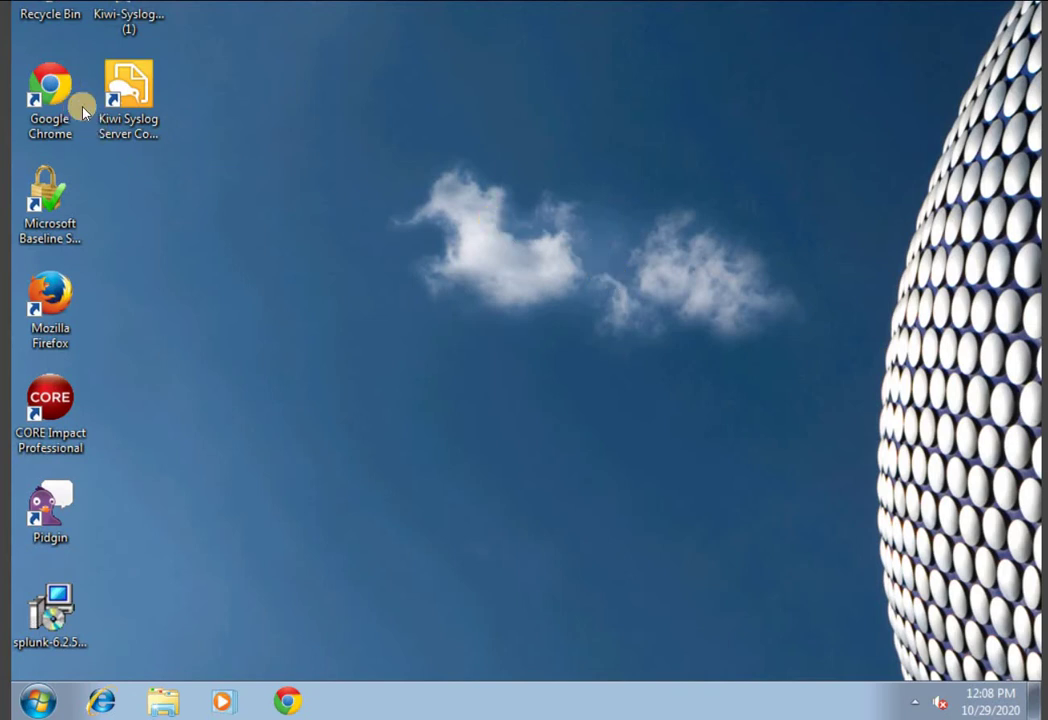
left_click(120, 100)
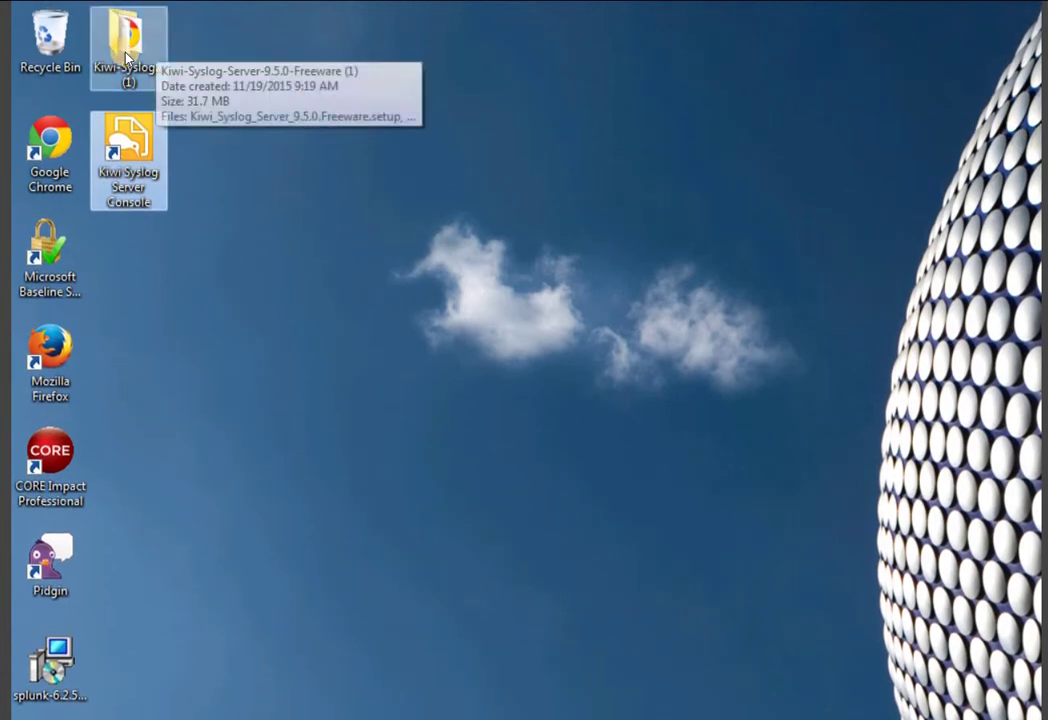
left_click(125, 55)
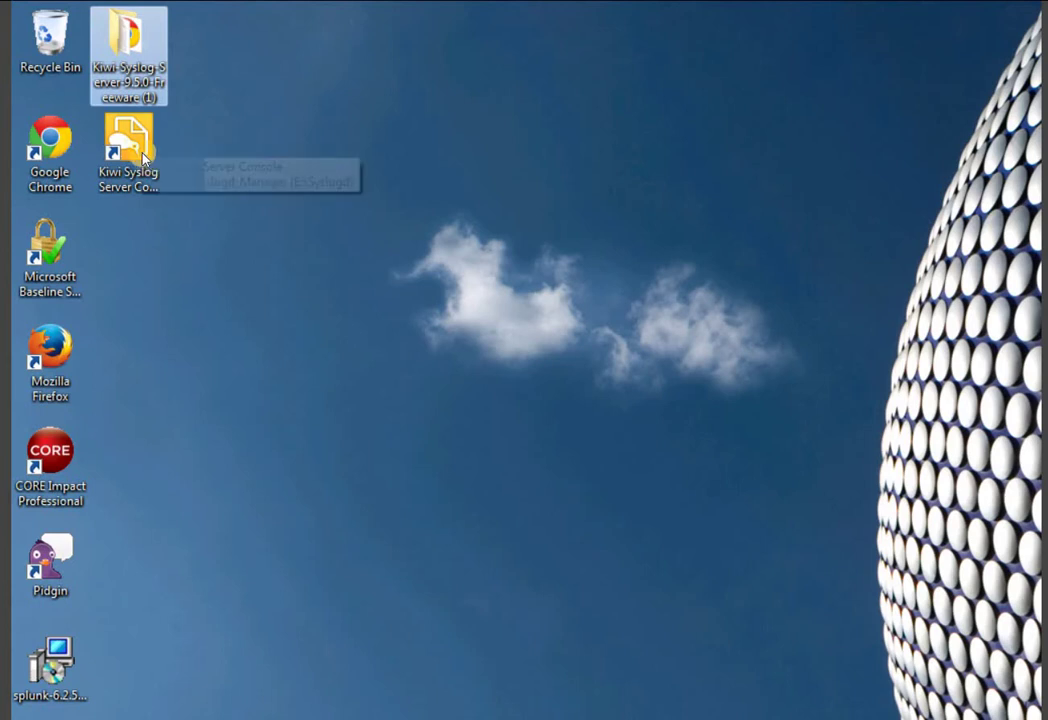
left_click(285, 144)
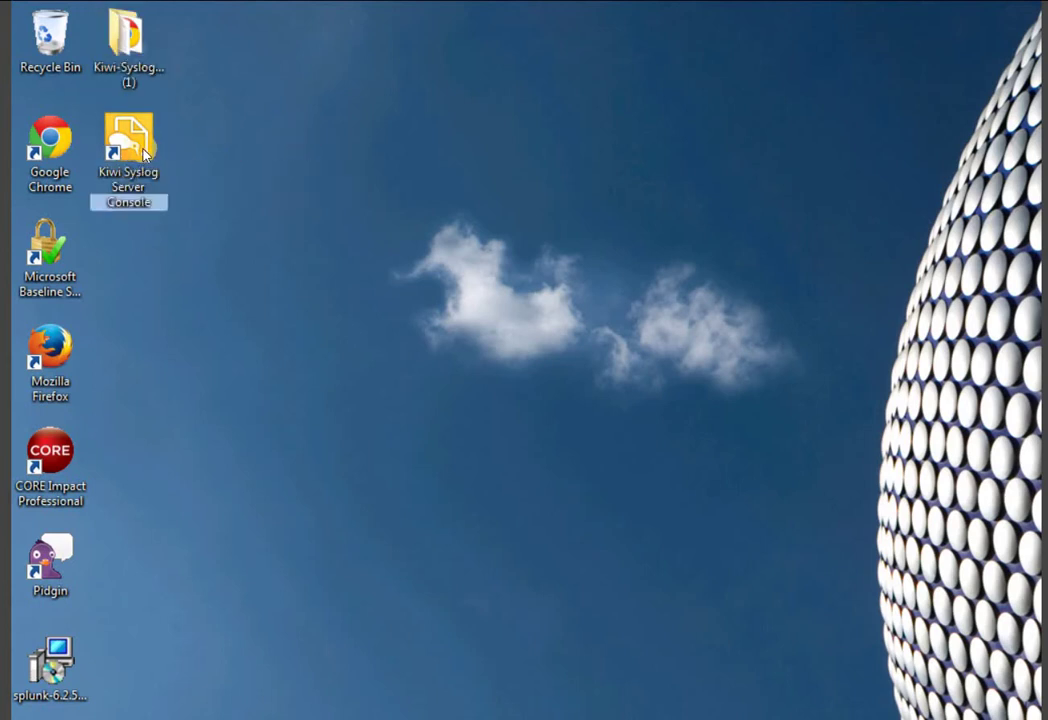
left_click(222, 161)
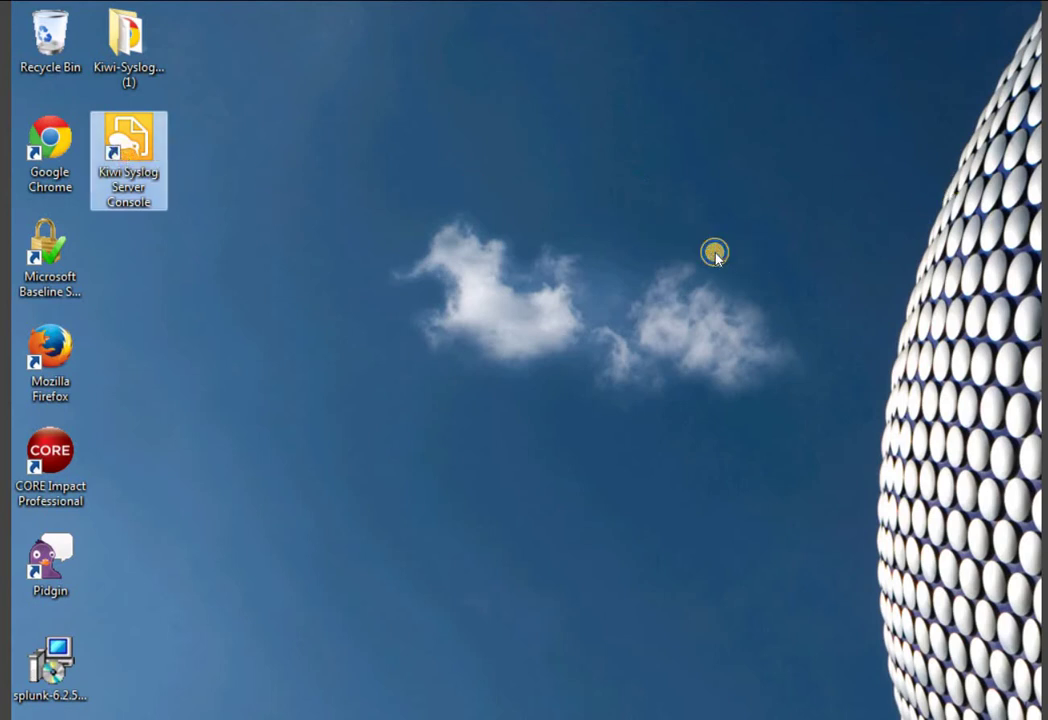
right_click(744, 293)
left_click(744, 293)
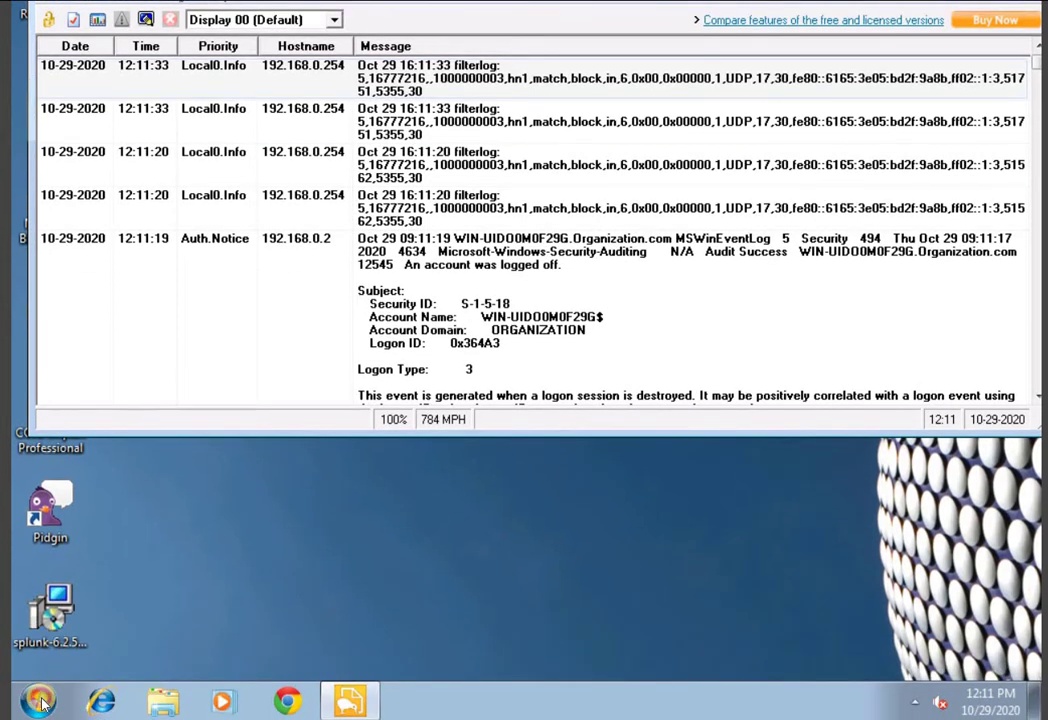
left_click(37, 707)
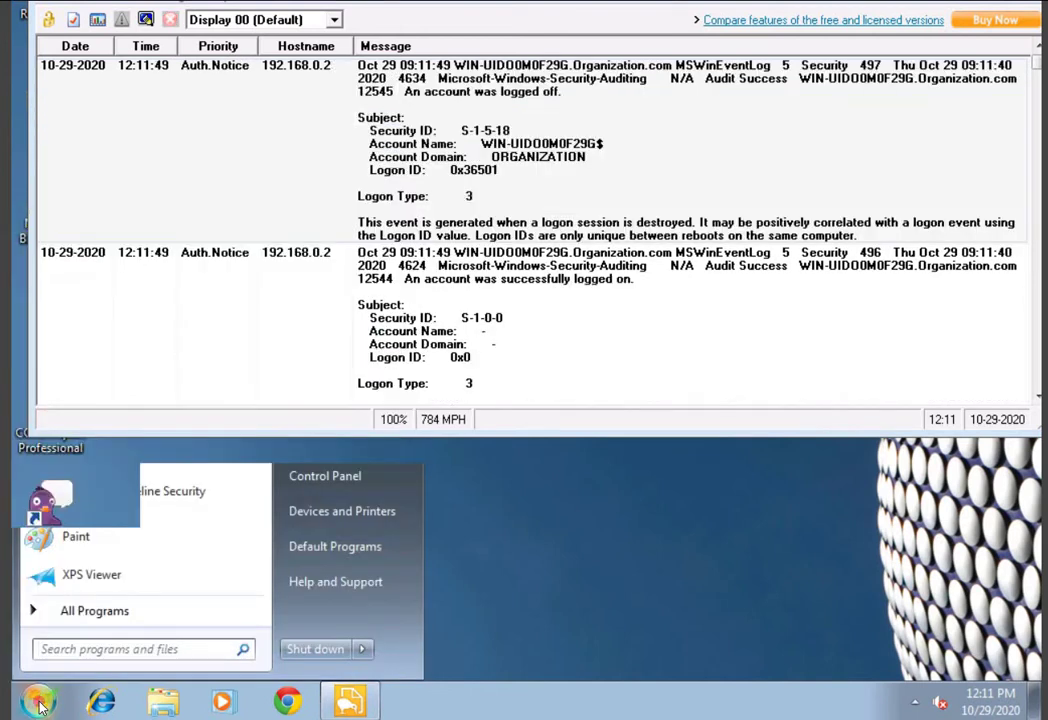
key("Escape")
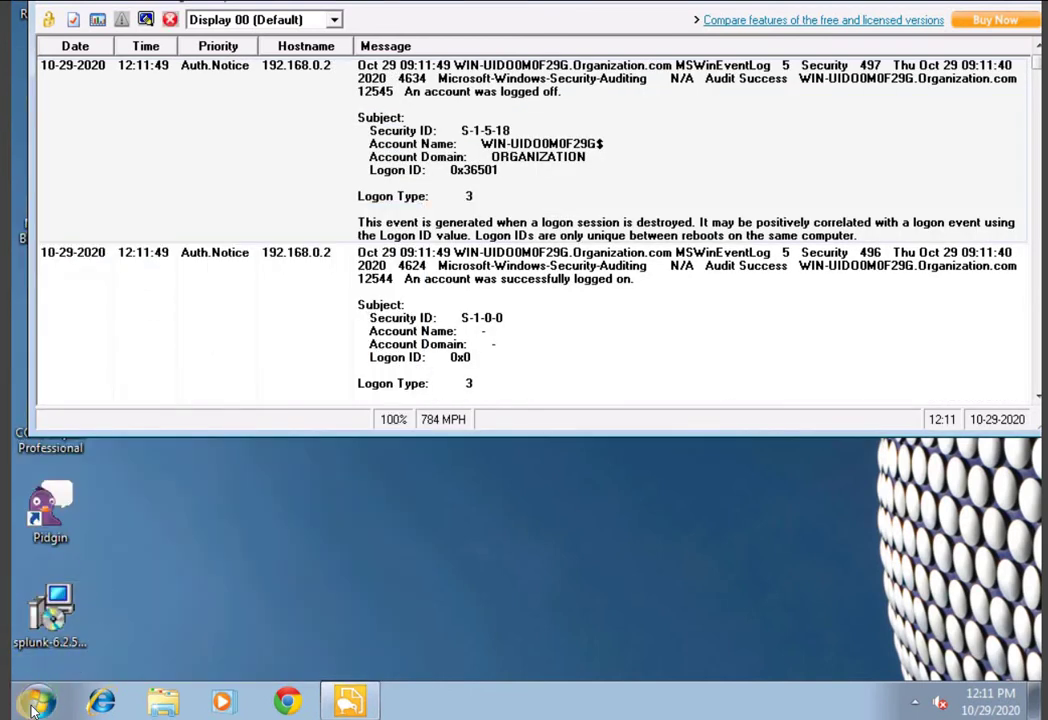
left_click(35, 705)
left_click(35, 707)
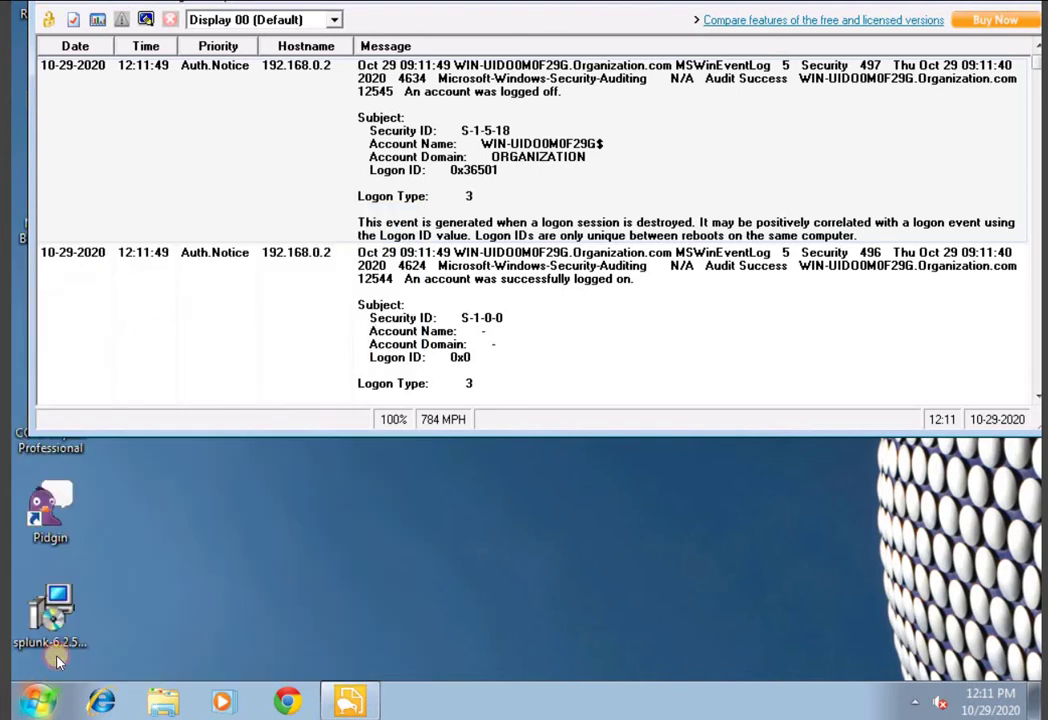
- Launch Splunk Enterprise from the installed programs and continue past its login page to the home page
key("super")
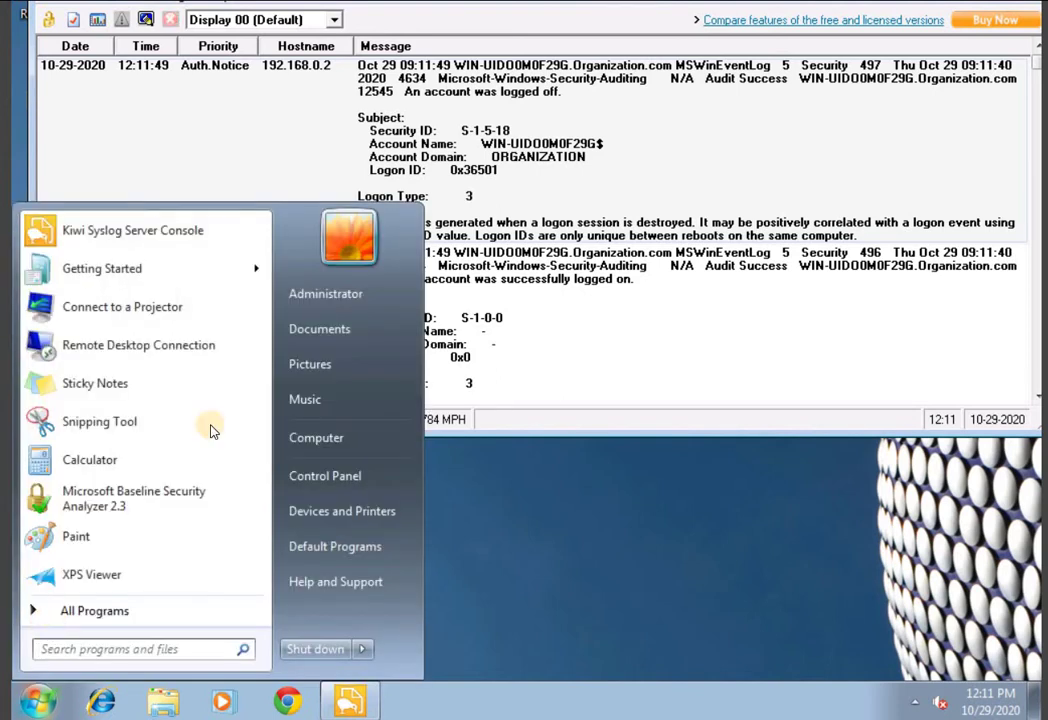
key("Up")
key("Return")
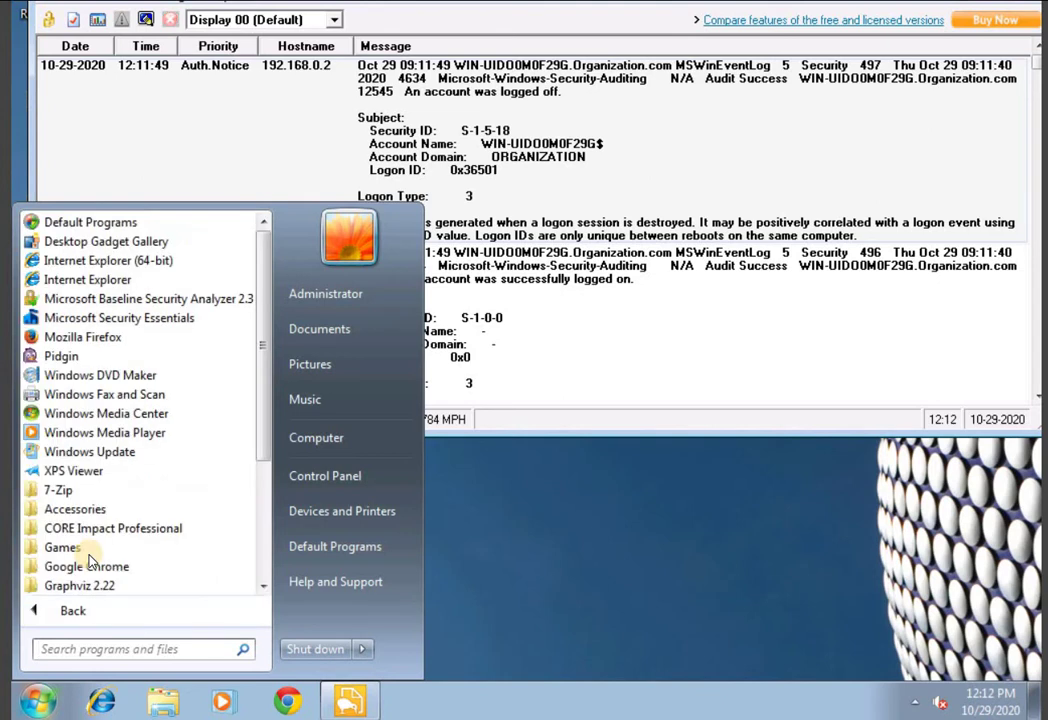
scroll(96, 549, "down", 3)
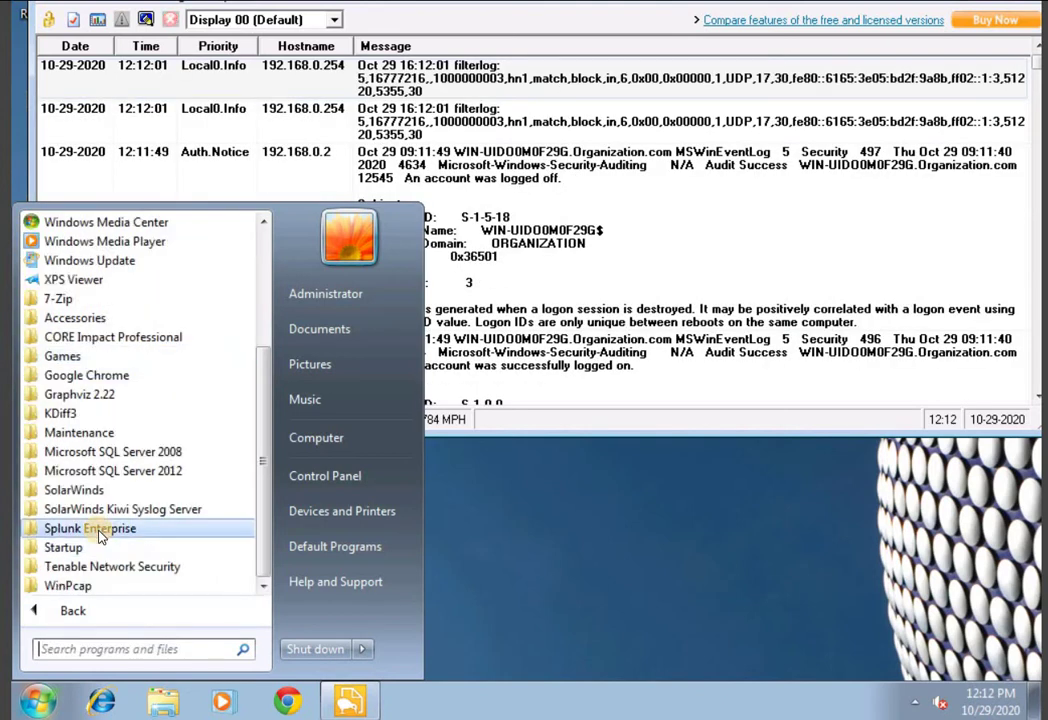
left_click(100, 530)
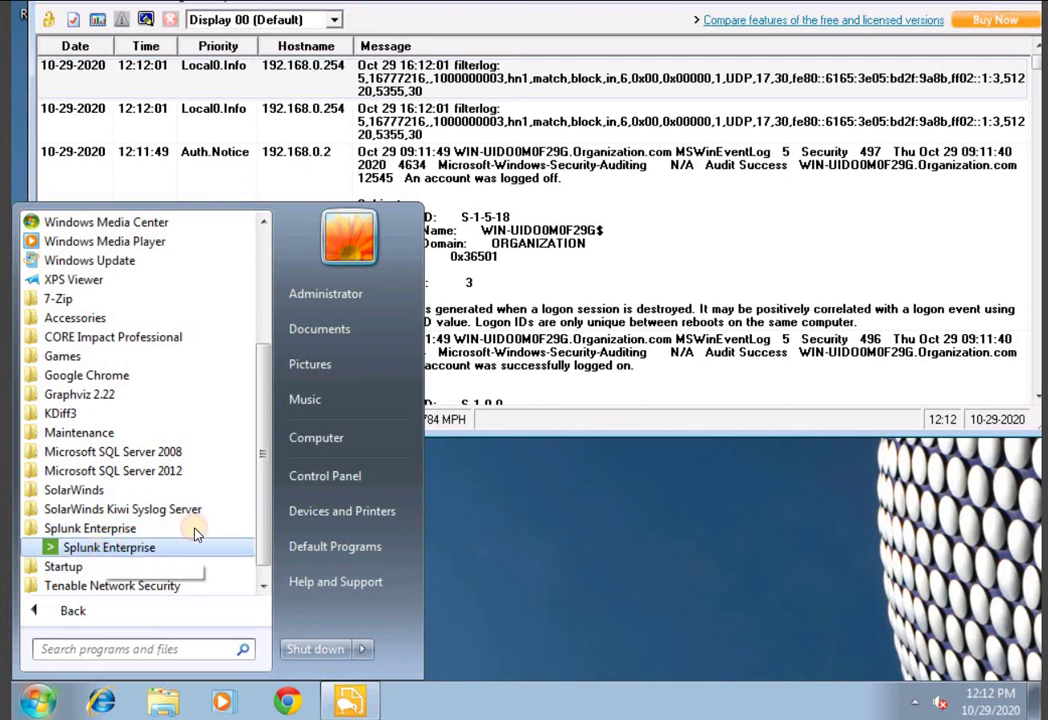
left_click(488, 530)
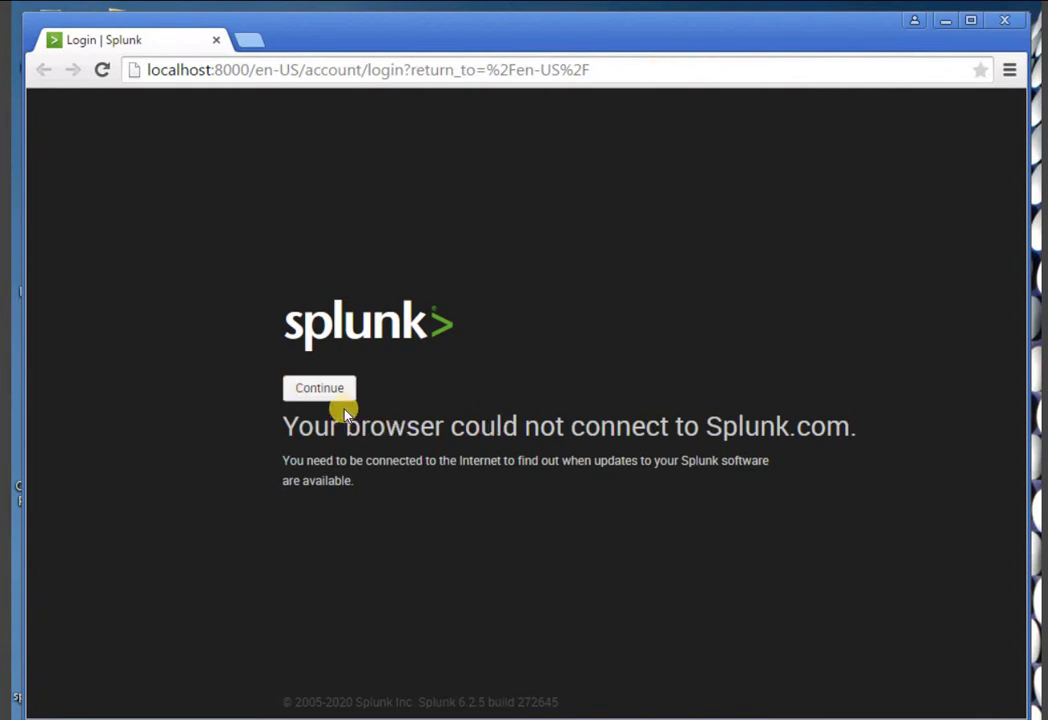
left_click(325, 391)
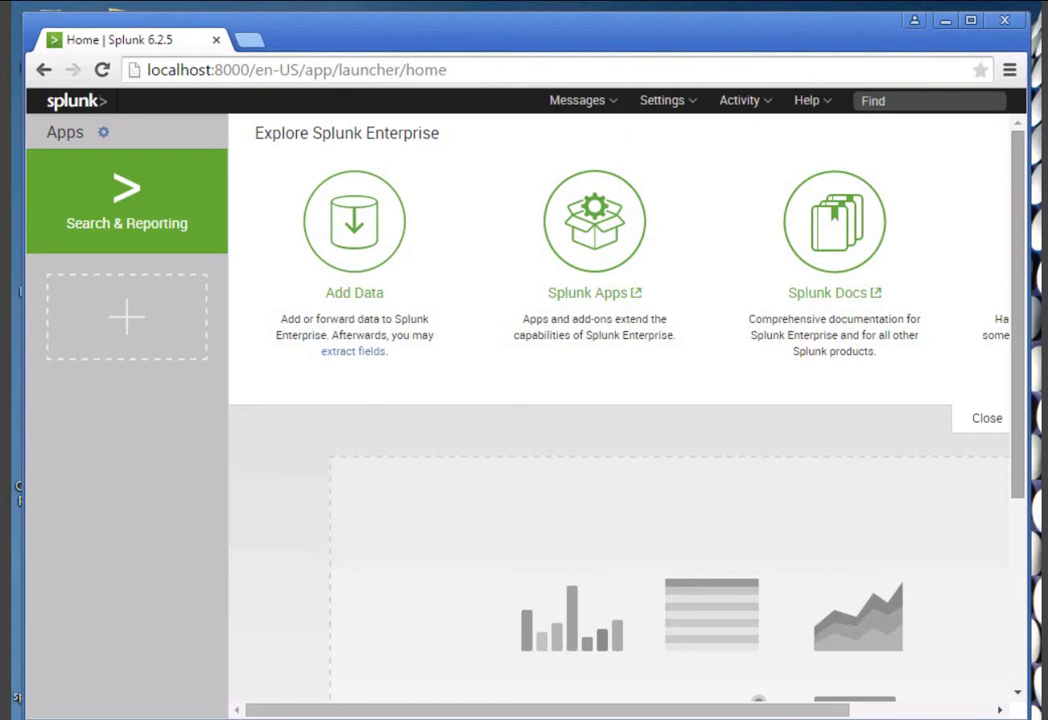
- Start adding data with the monitor method, using Files & Directories as the source and Continuously Monitor as the mode
left_click(367, 263)
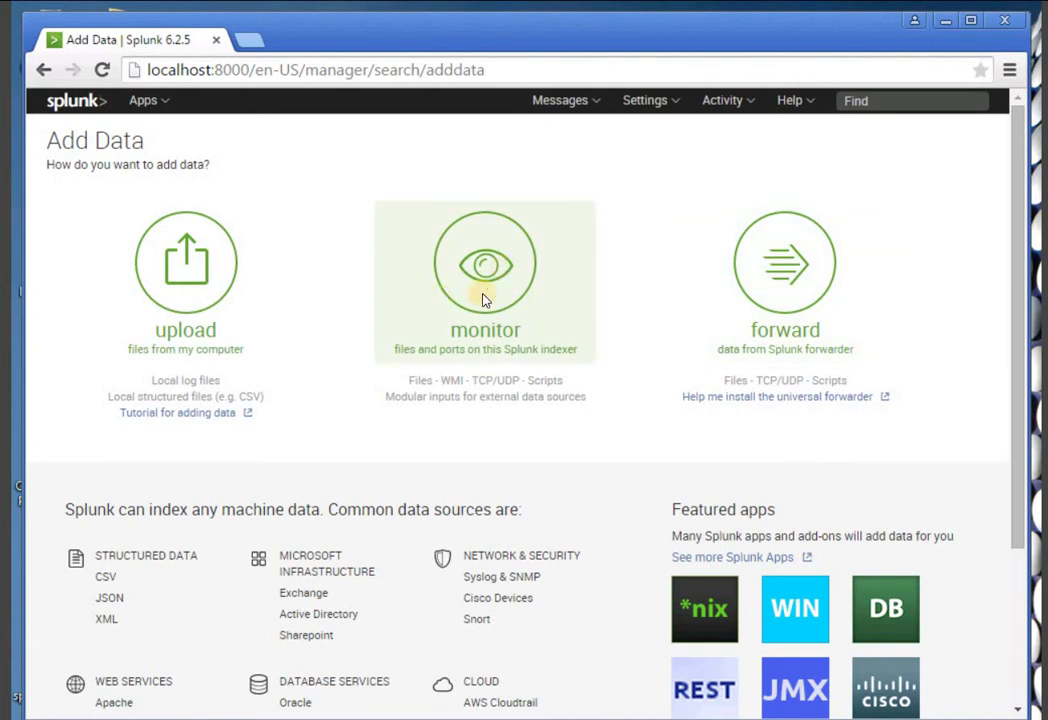
left_click(501, 298)
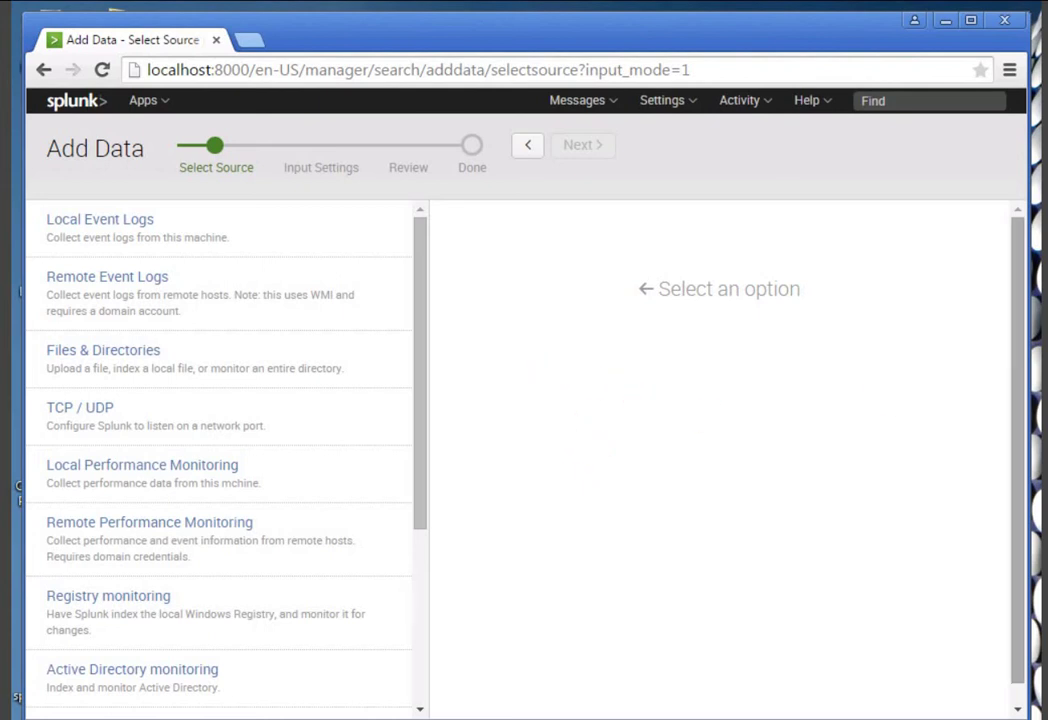
left_click(150, 364)
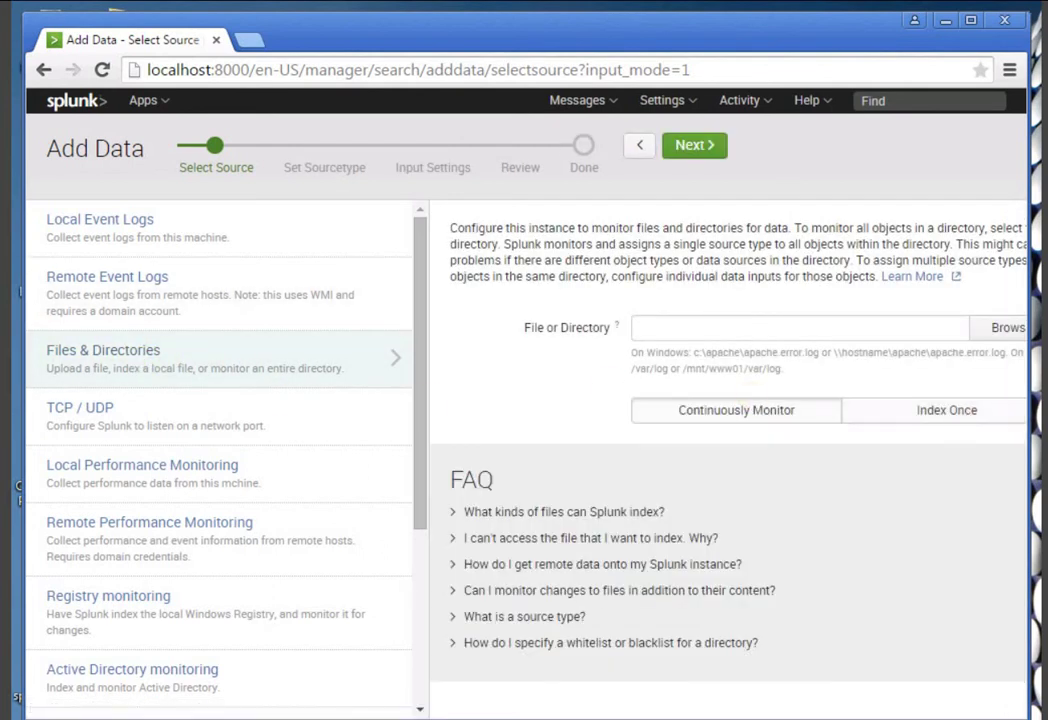
left_click(440, 147)
left_click(954, 295)
left_click(738, 412)
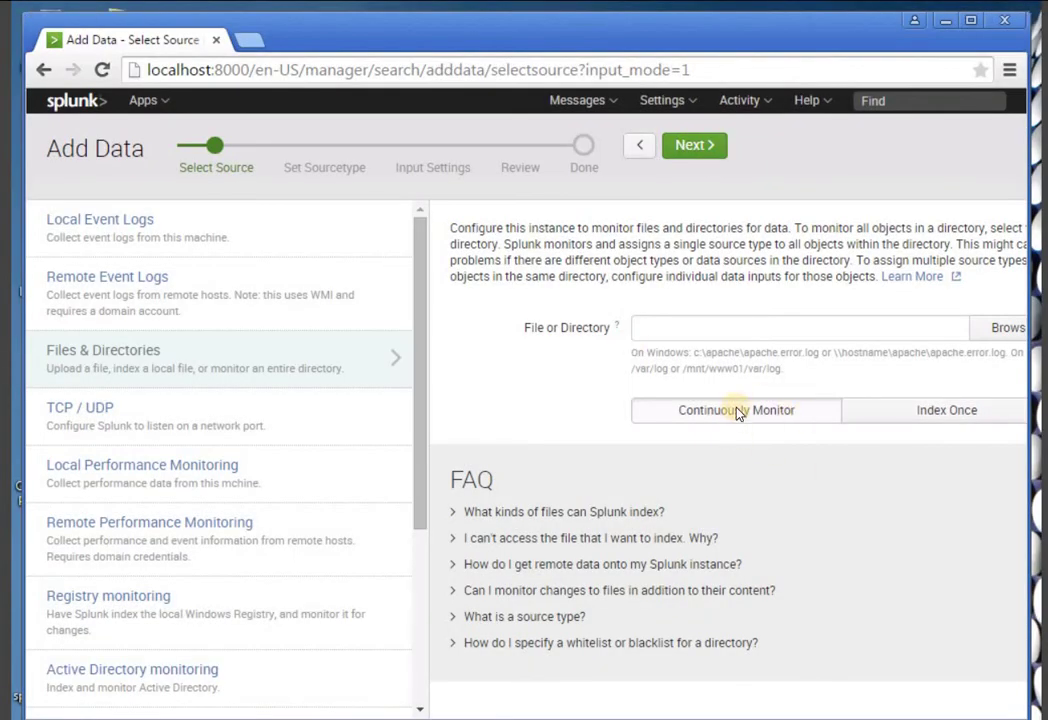
left_click(760, 418)
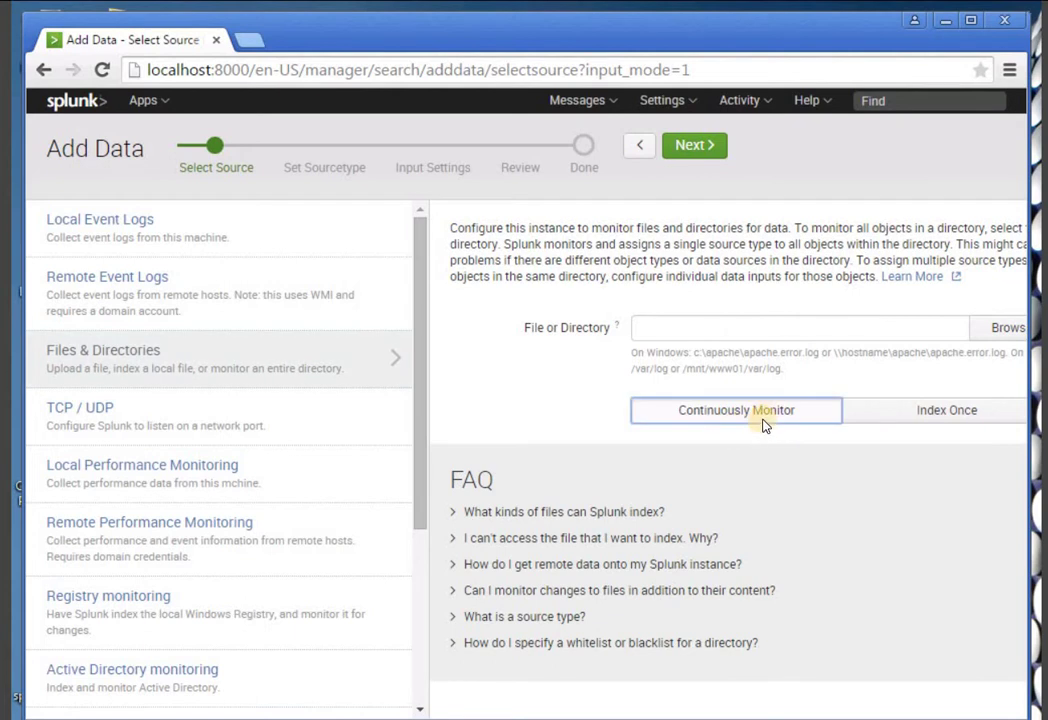
- Browse for the monitored directory and select E:\Syslogd\Logs as the source, dismissing the skip-ahead prompt
left_click(996, 330)
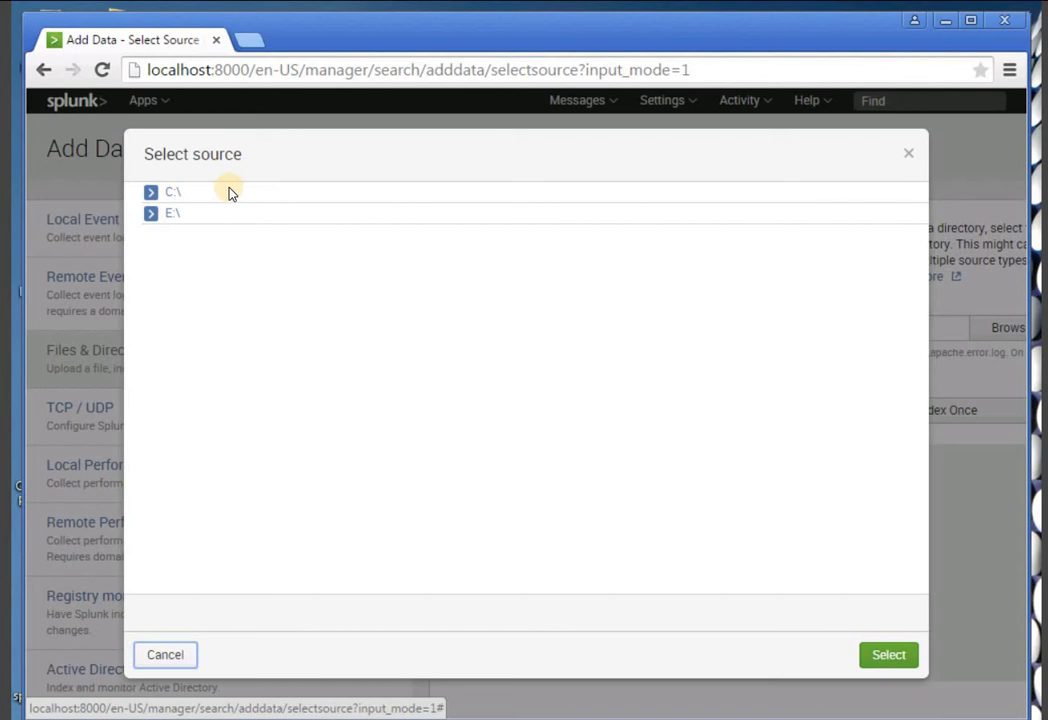
left_click(168, 213)
left_click(152, 214)
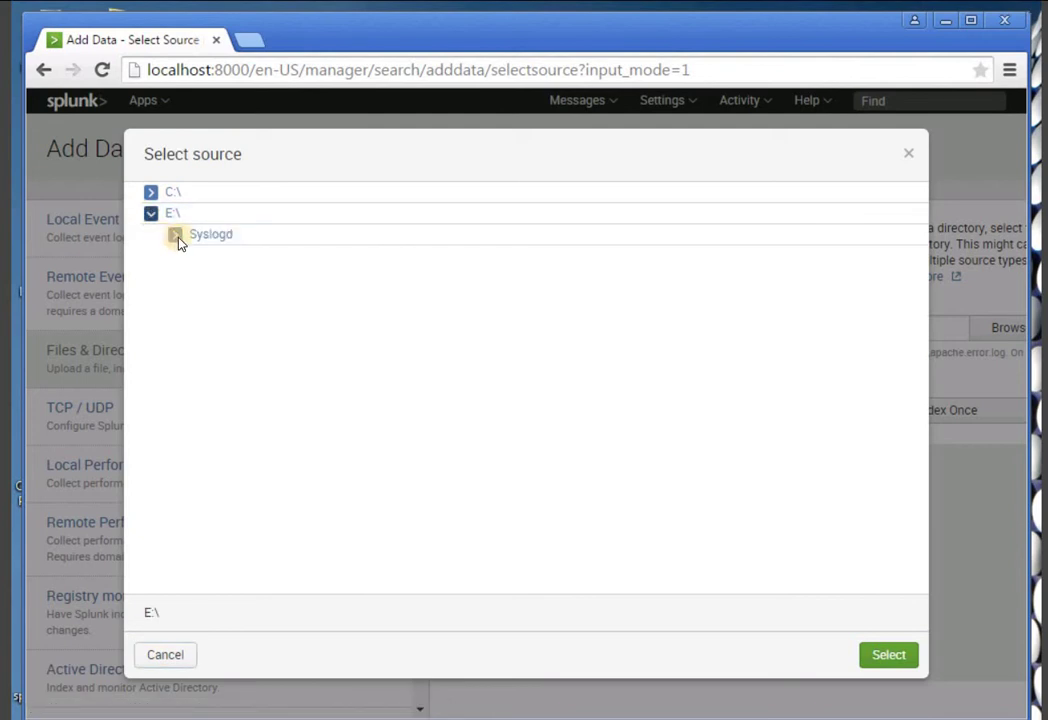
left_click(178, 237)
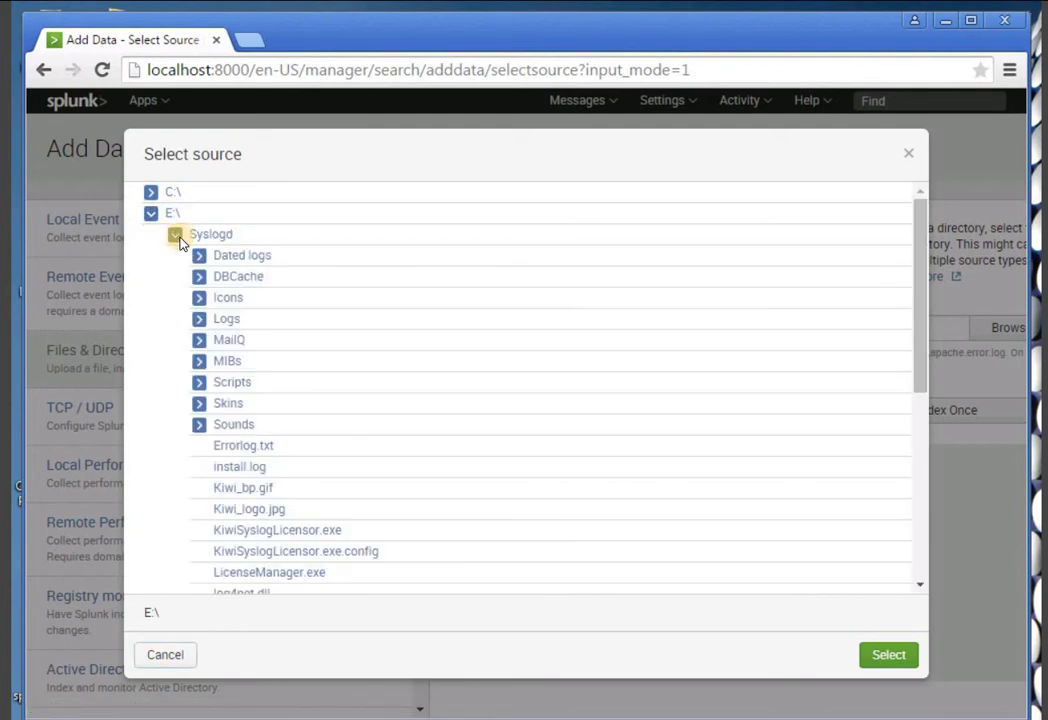
left_click(200, 319)
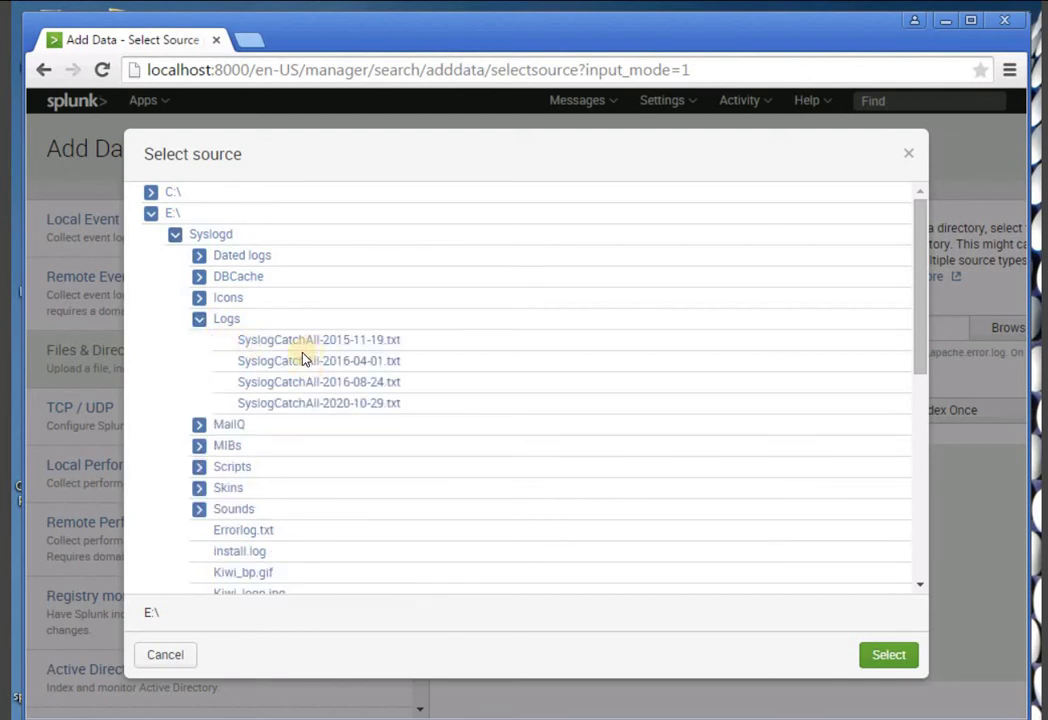
left_click(226, 320)
left_click(199, 327)
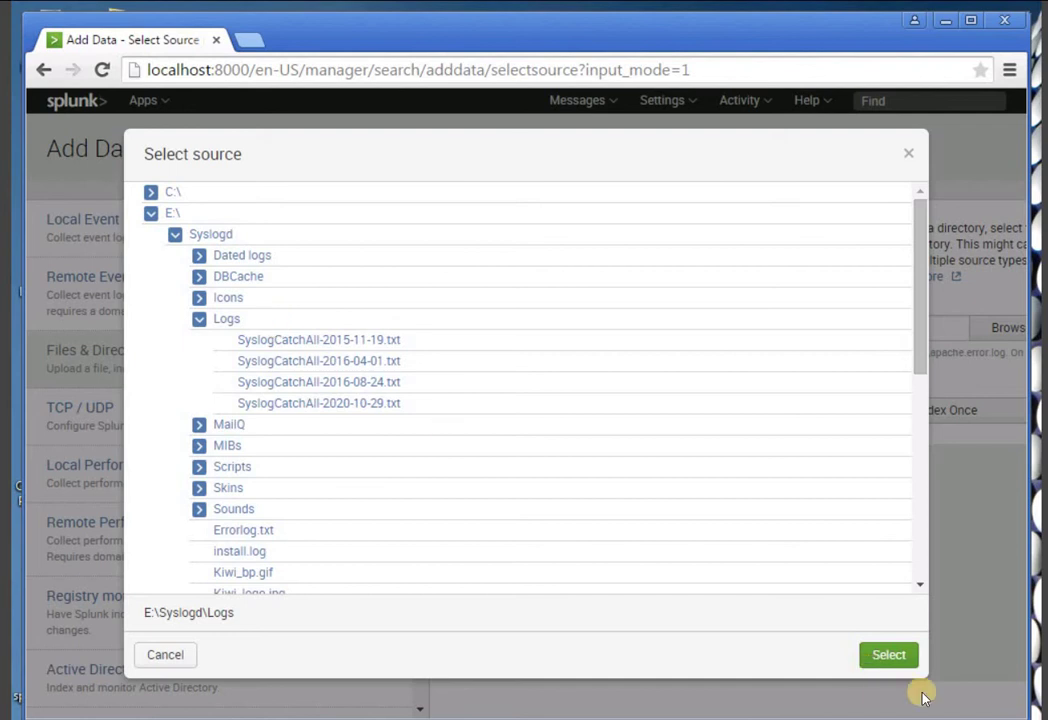
left_click(884, 654)
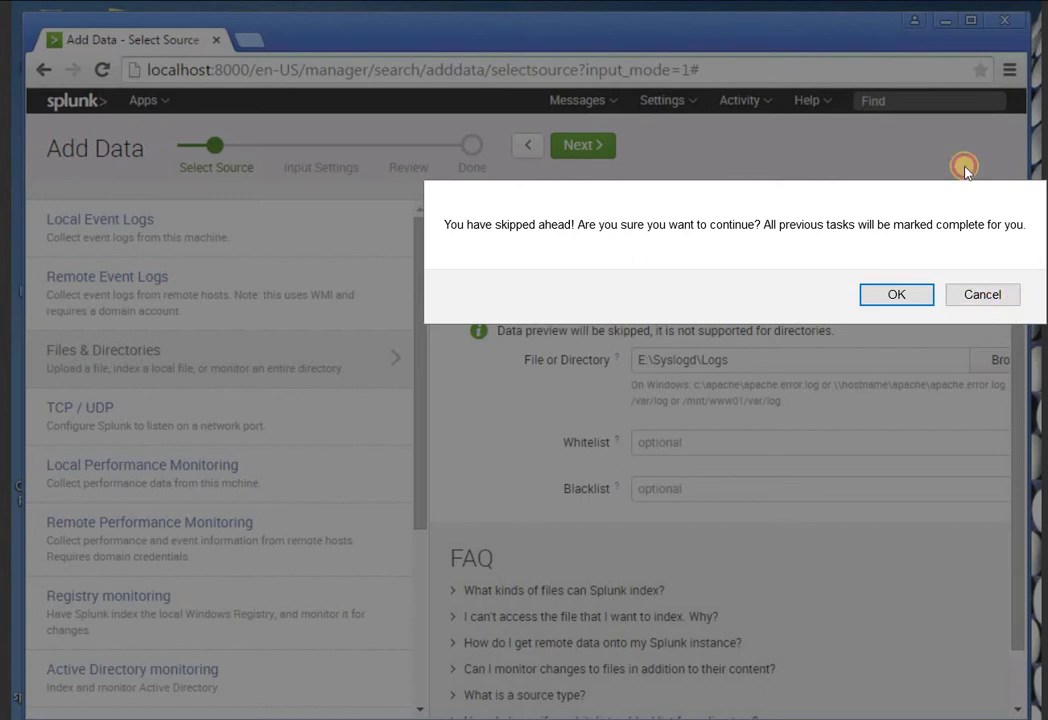
left_click(978, 293)
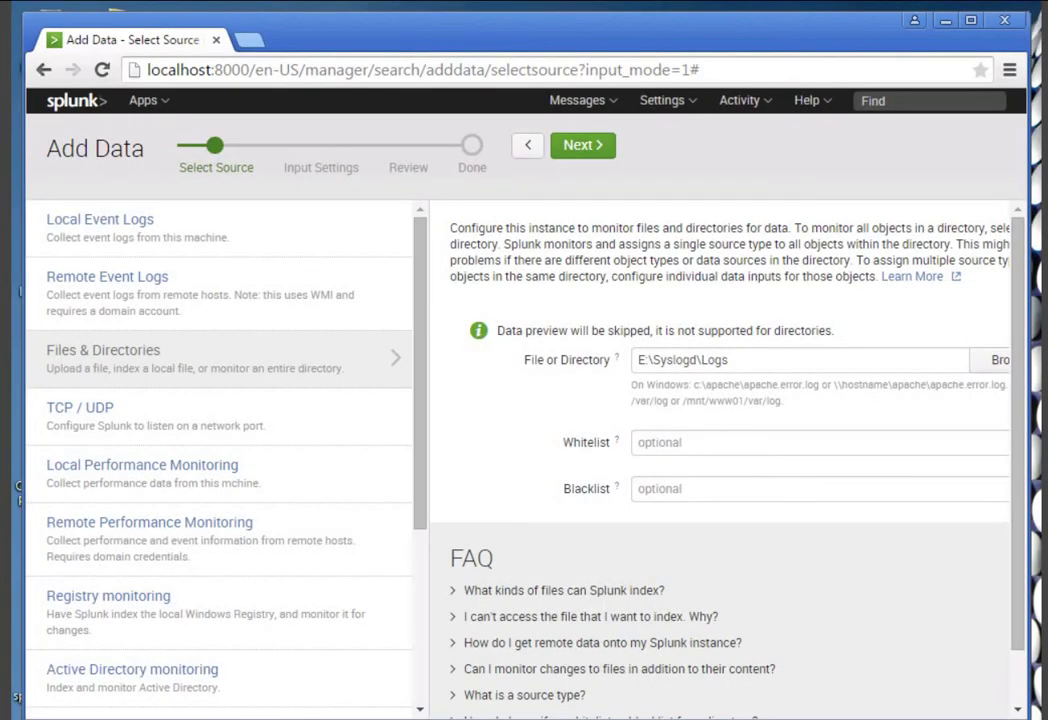
- Keep the default input settings for the directory monitor, review the summary and submit the new data input
left_click(585, 148)
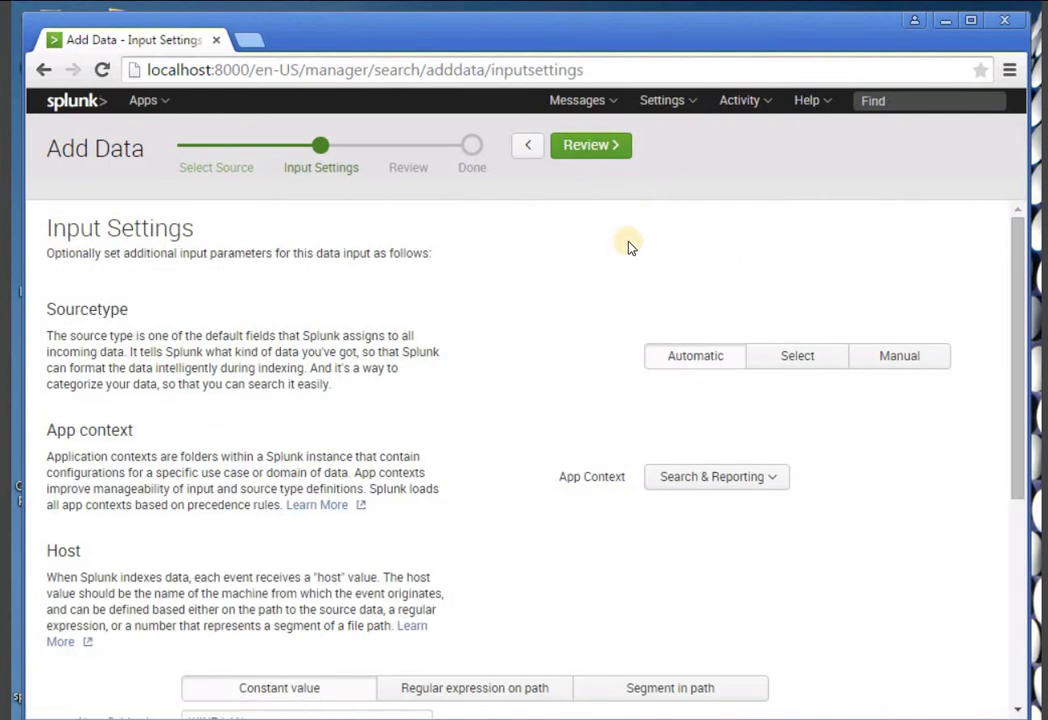
left_click(590, 150)
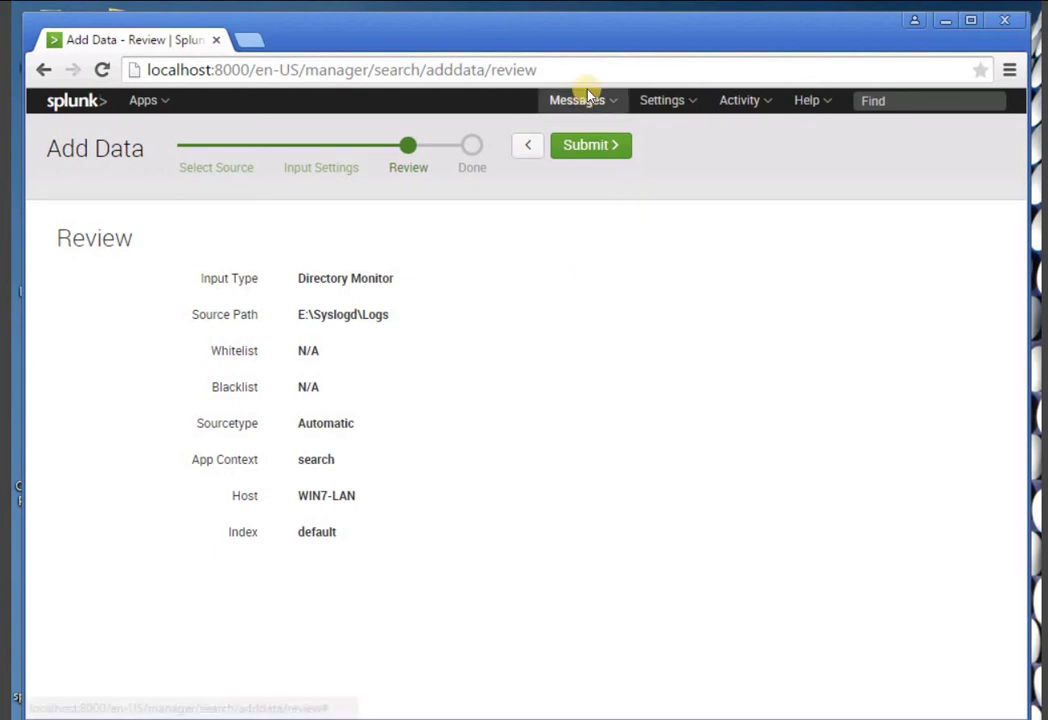
left_click(590, 150)
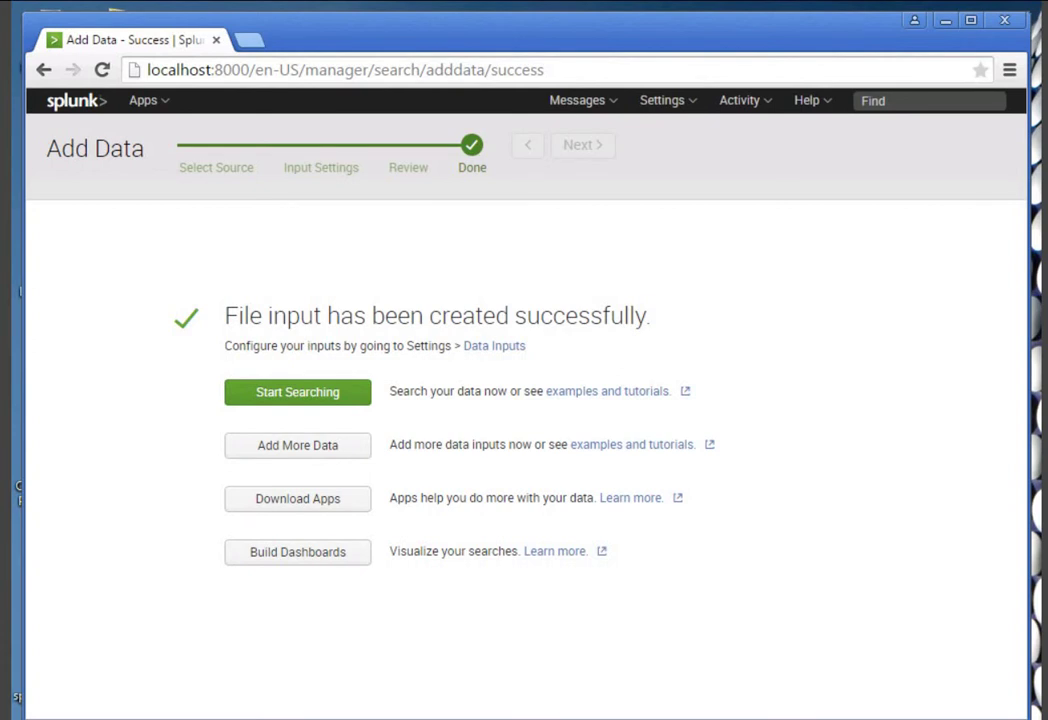
- Start searching the newly added data, look through the syslog events on the first results page, and minimize the browser window
left_click(296, 389)
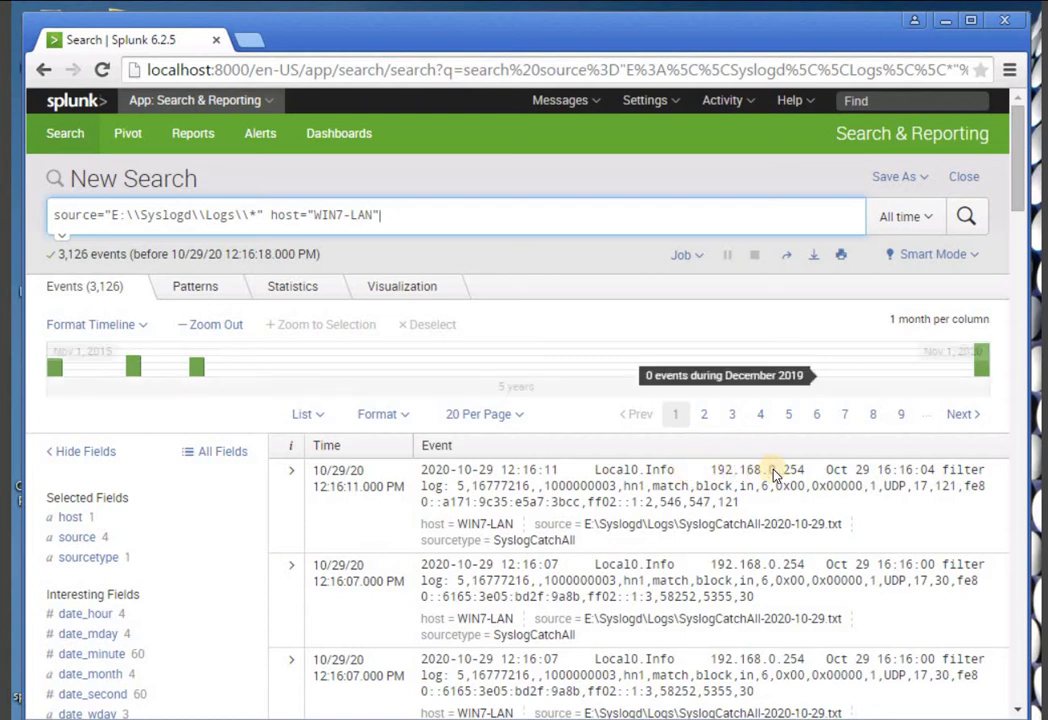
scroll(634, 420, "down", 2)
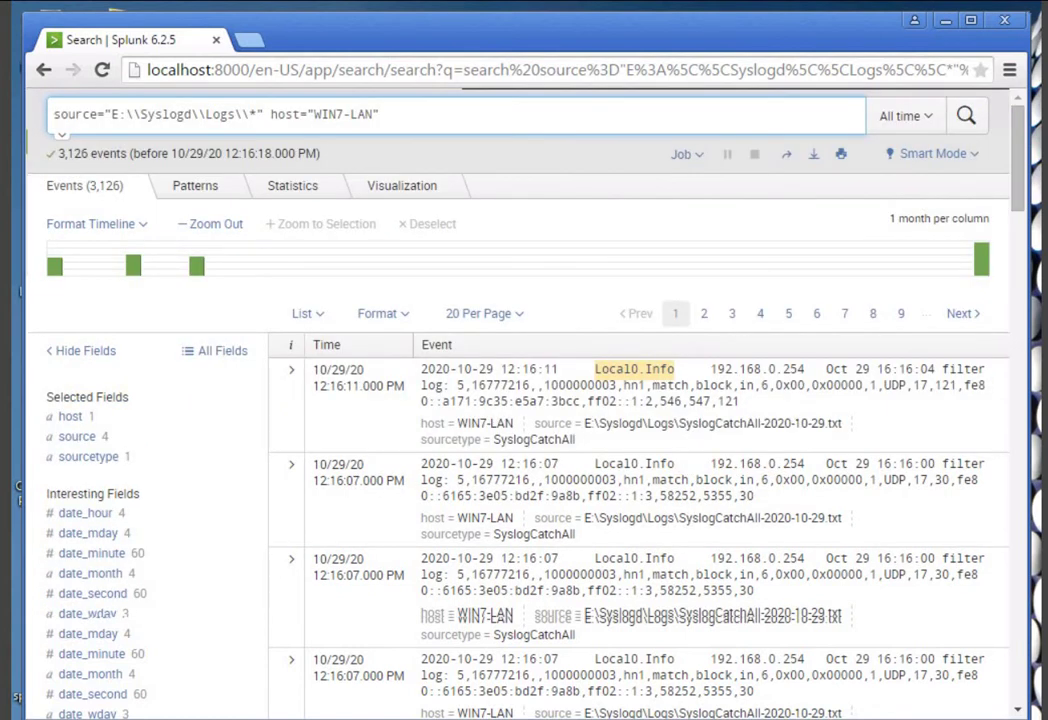
scroll(432, 343, "down", 4)
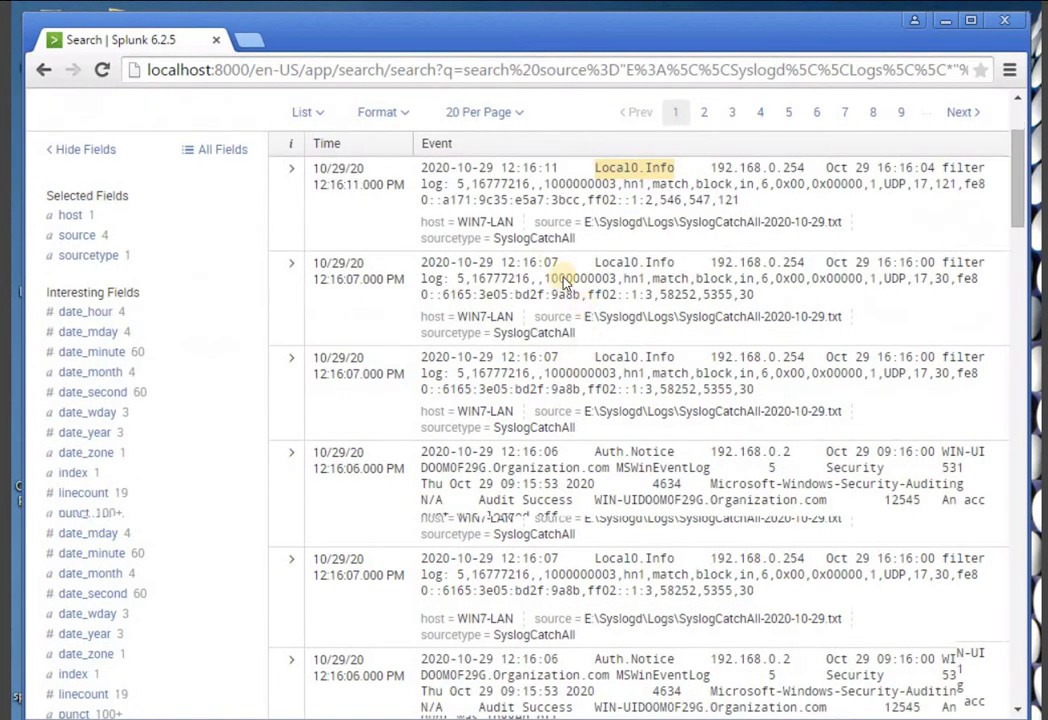
scroll(564, 283, "down", 10)
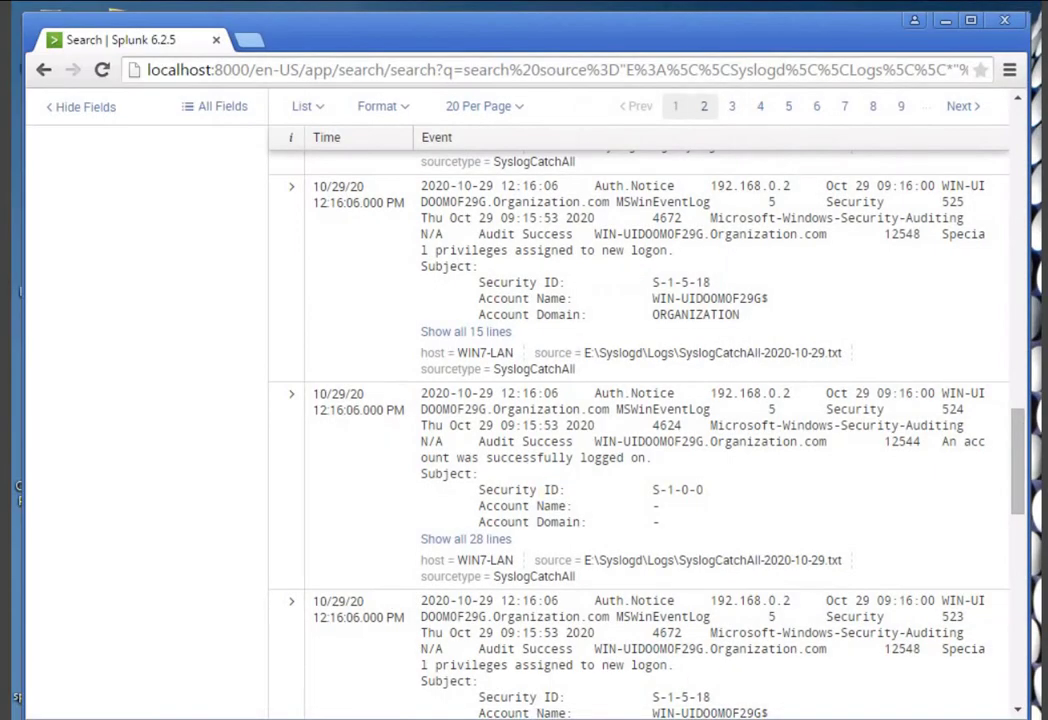
scroll(977, 310, "down", 5)
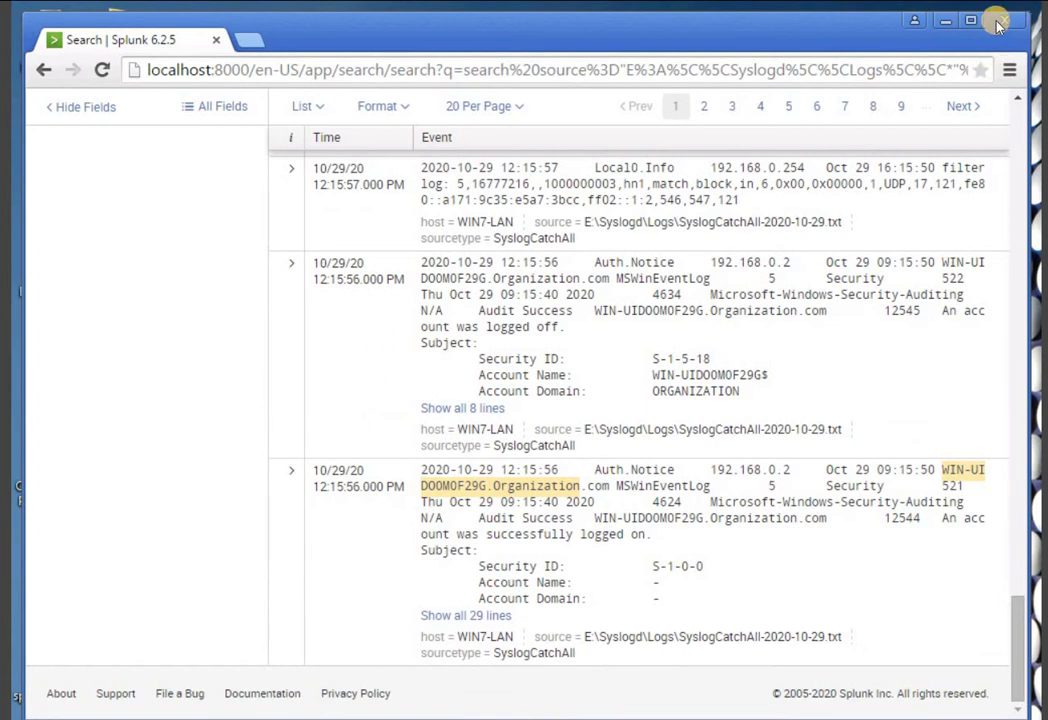
left_click(943, 21)
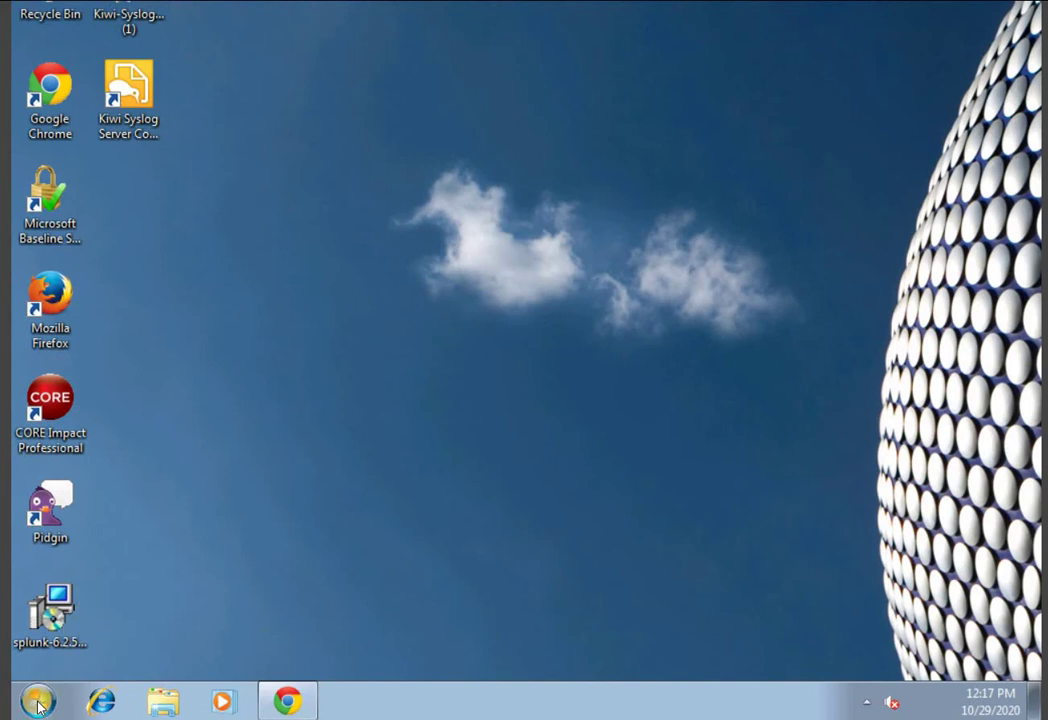
- Launch Splunk Enterprise again from the installed programs on the computer
left_click(38, 700)
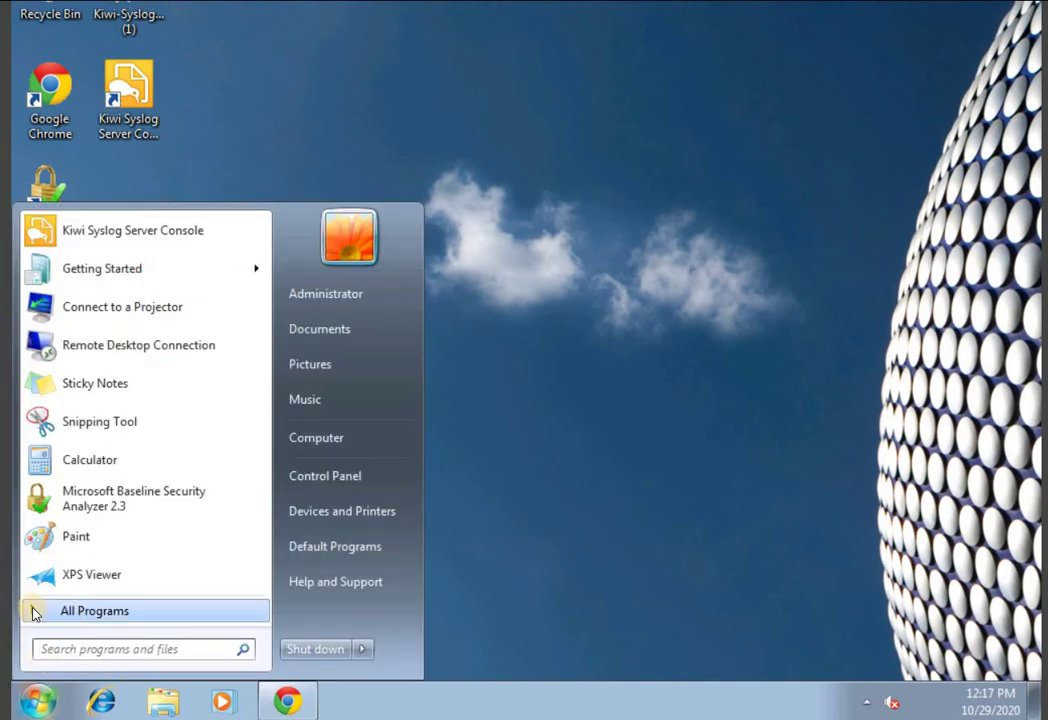
left_click(35, 611)
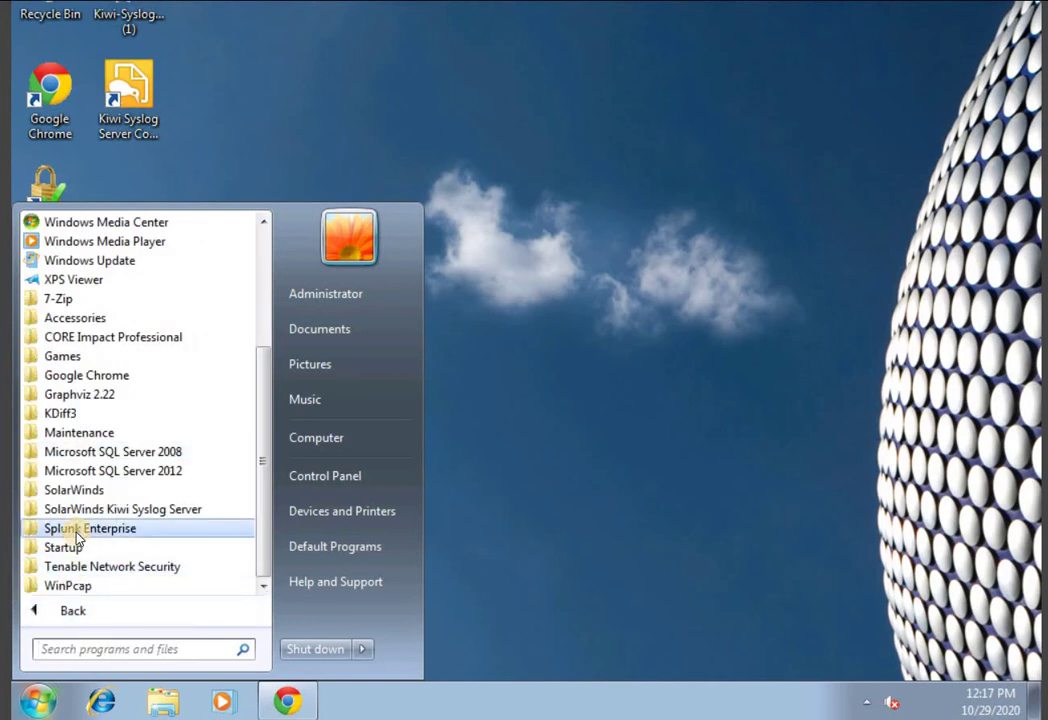
left_click(78, 530)
left_click(92, 546)
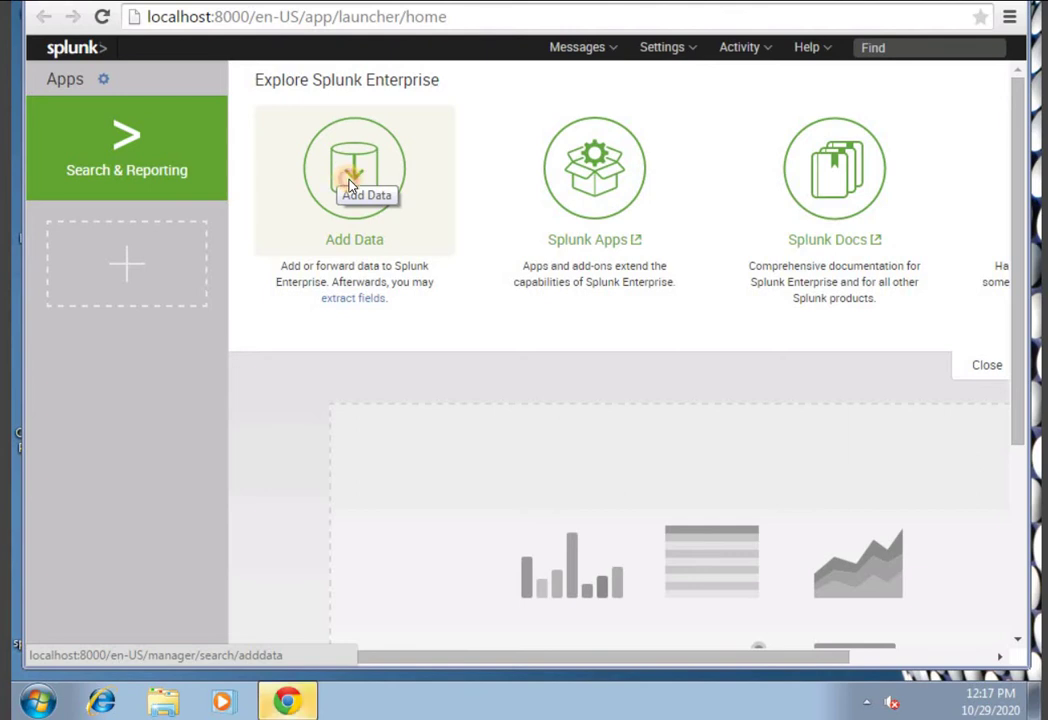
- Start adding data with the monitor method and choose Local Event Logs as the source
left_click(350, 183)
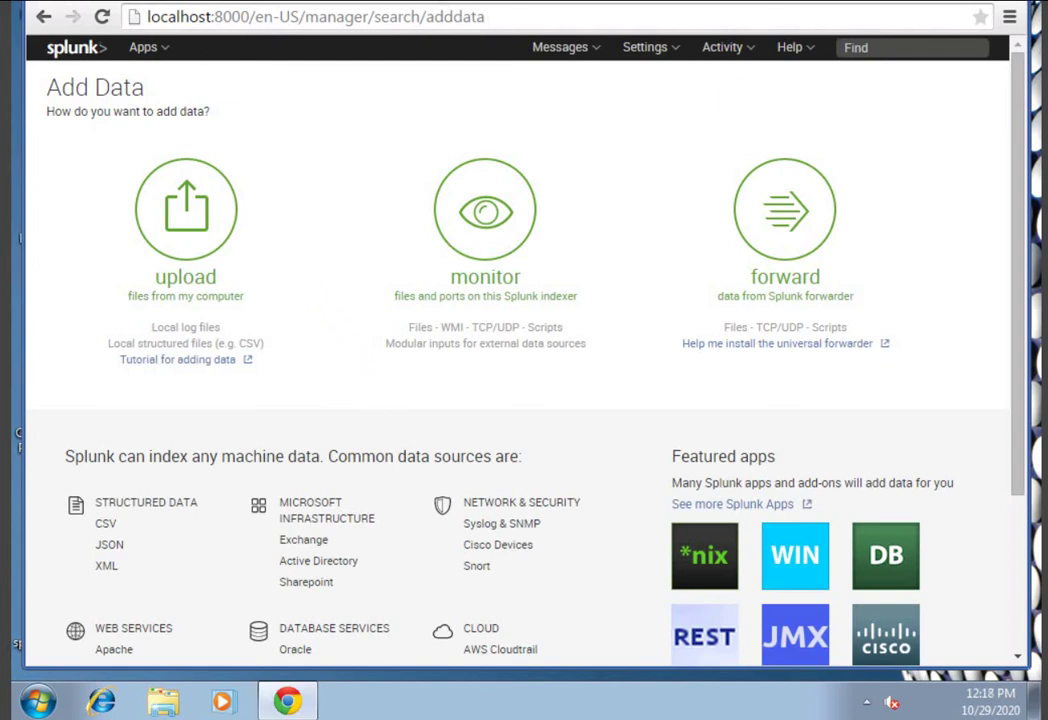
left_click(488, 218)
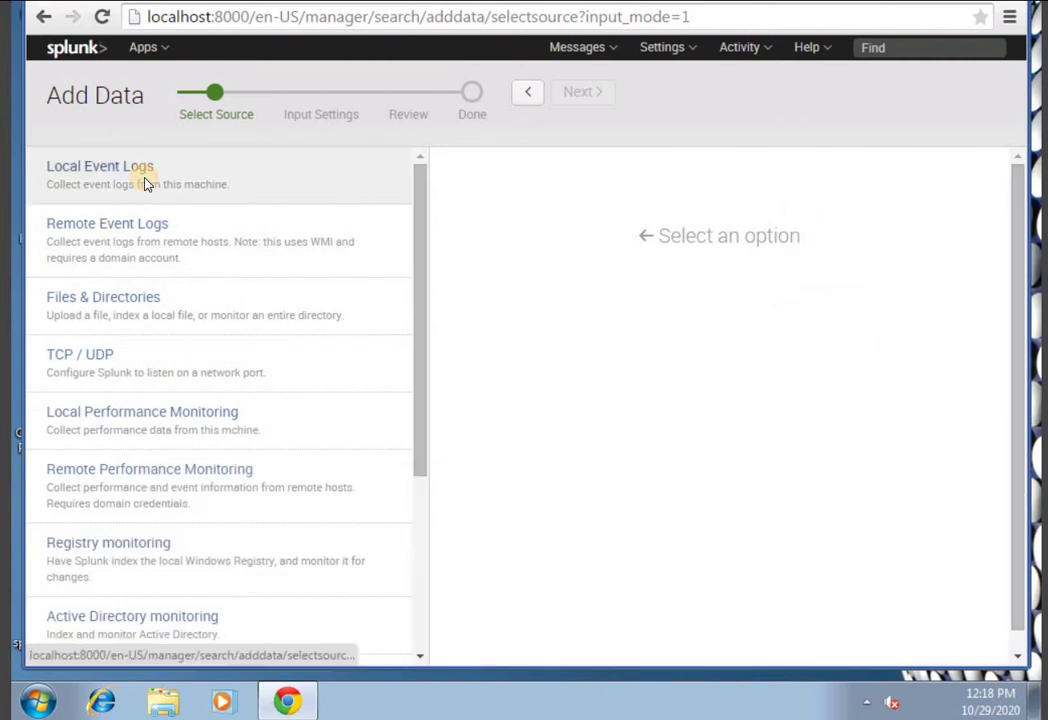
left_click(145, 183)
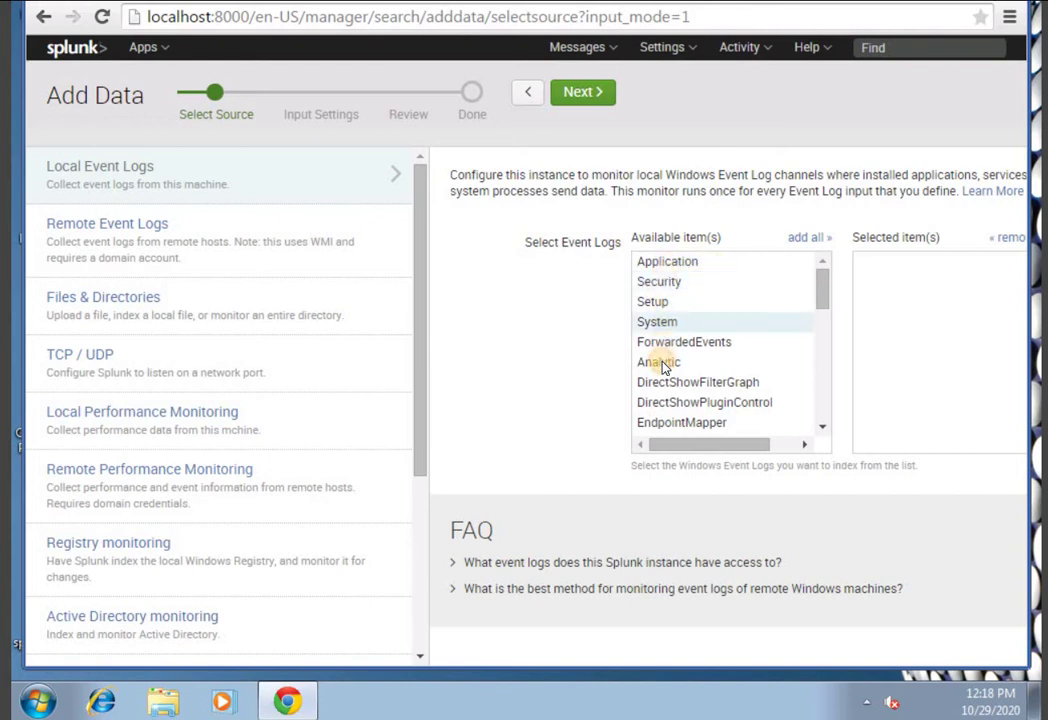
- Add the Analytic log to the selected event logs and clear the accidental text selection
left_click(718, 364)
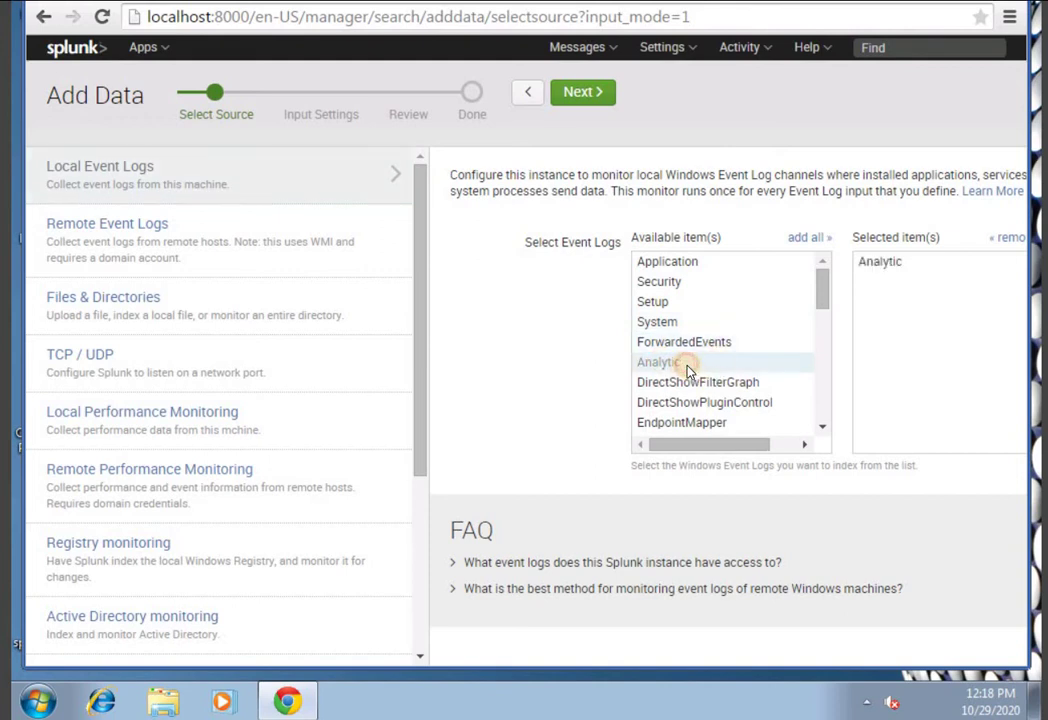
left_click(686, 366)
left_click_drag(115, 25, 898, 366)
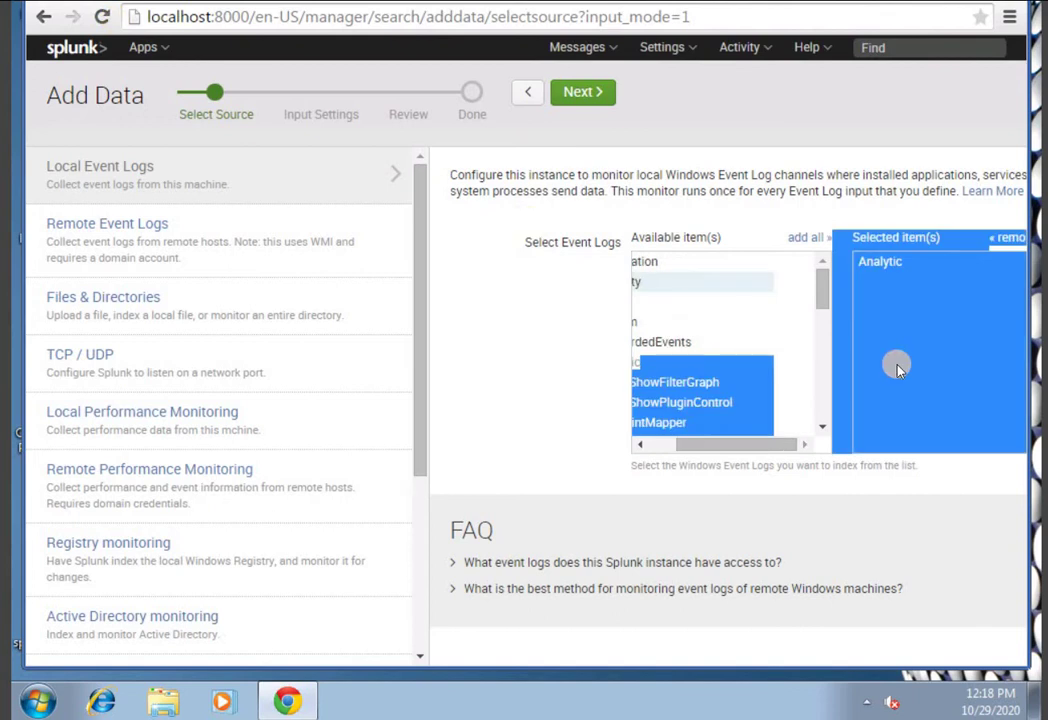
left_click(898, 322)
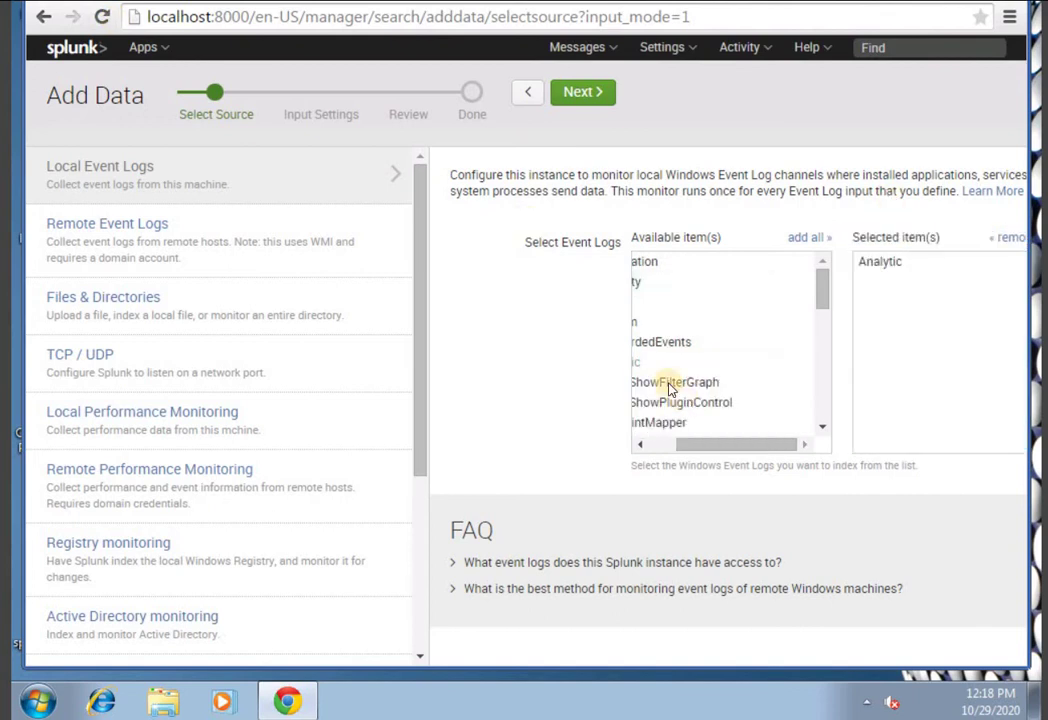
left_click_drag(741, 446, 678, 441)
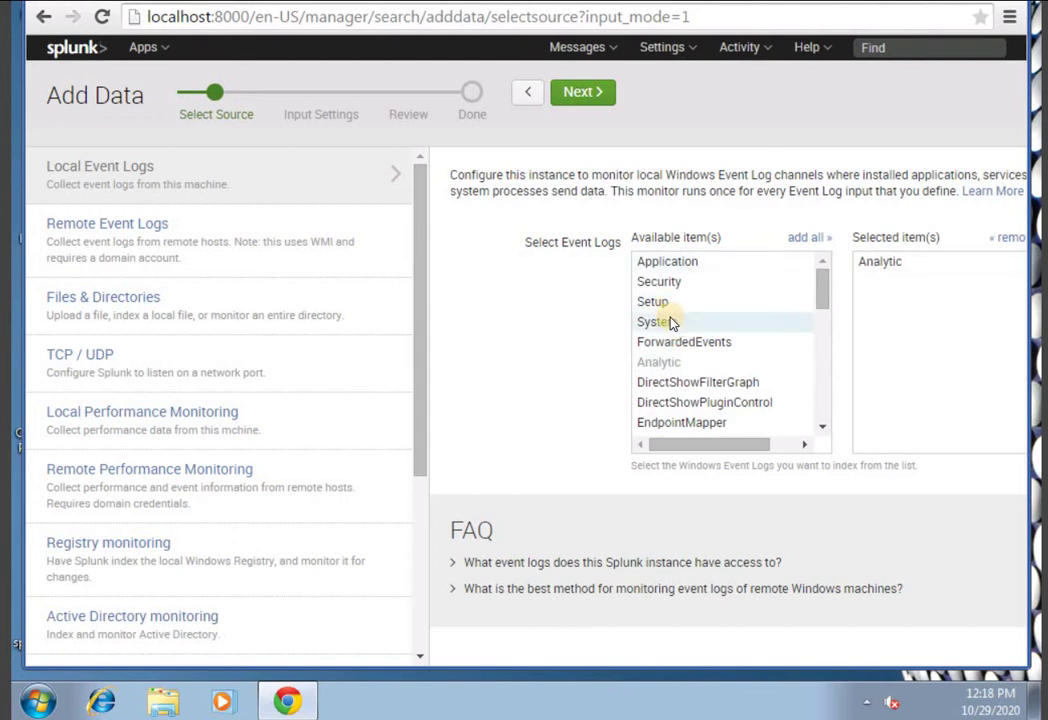
- Add the Application and ForwardedEvents logs to the selected event logs
double_click(661, 264)
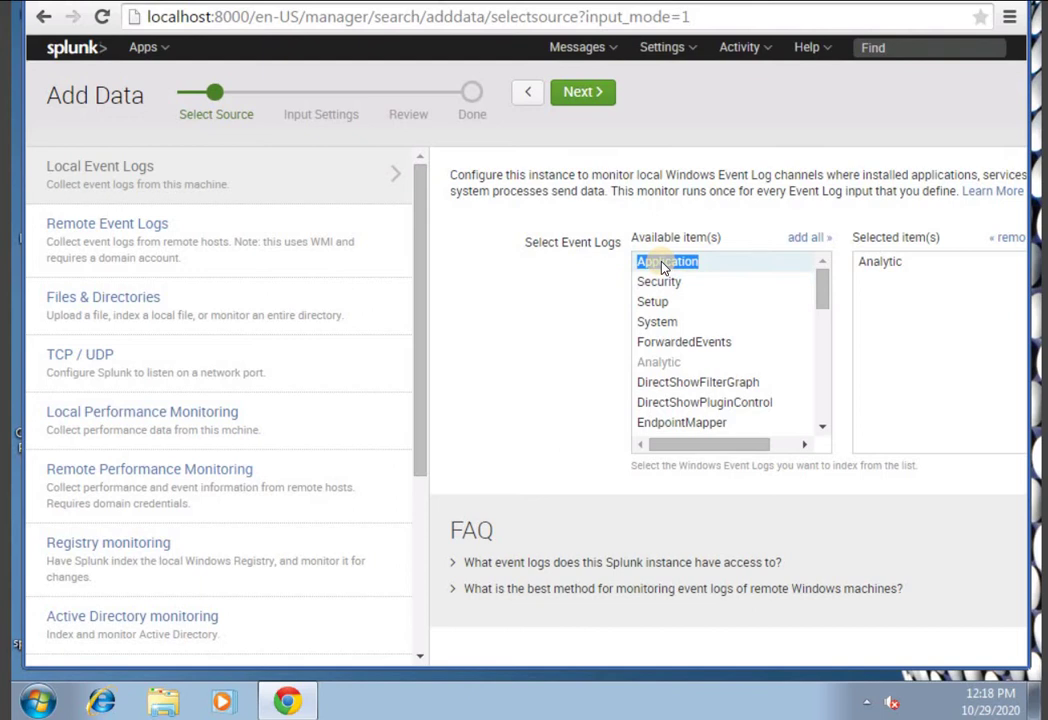
left_click(661, 264)
double_click(661, 264)
left_click(665, 262)
left_click(668, 284)
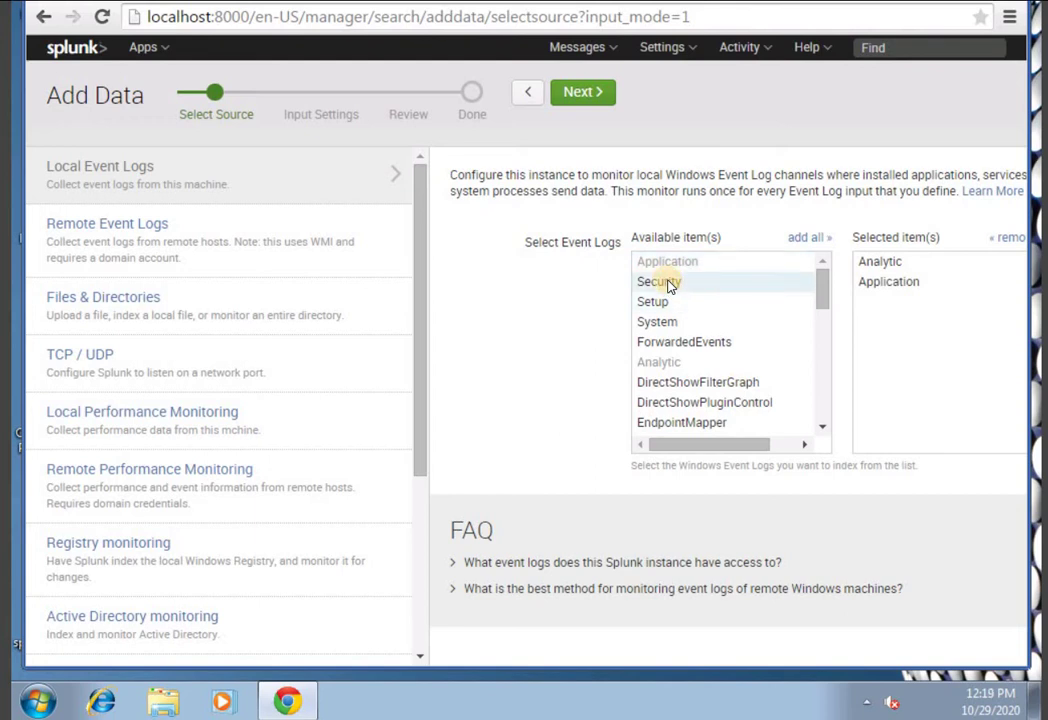
left_click(685, 343)
left_click(731, 342)
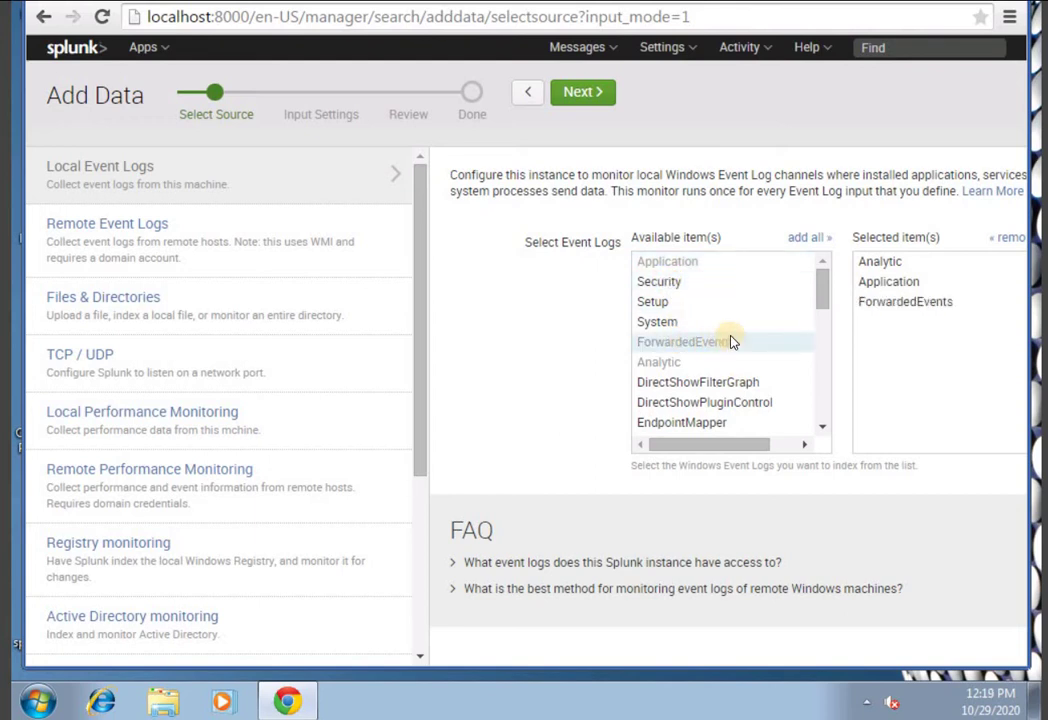
left_click(542, 331)
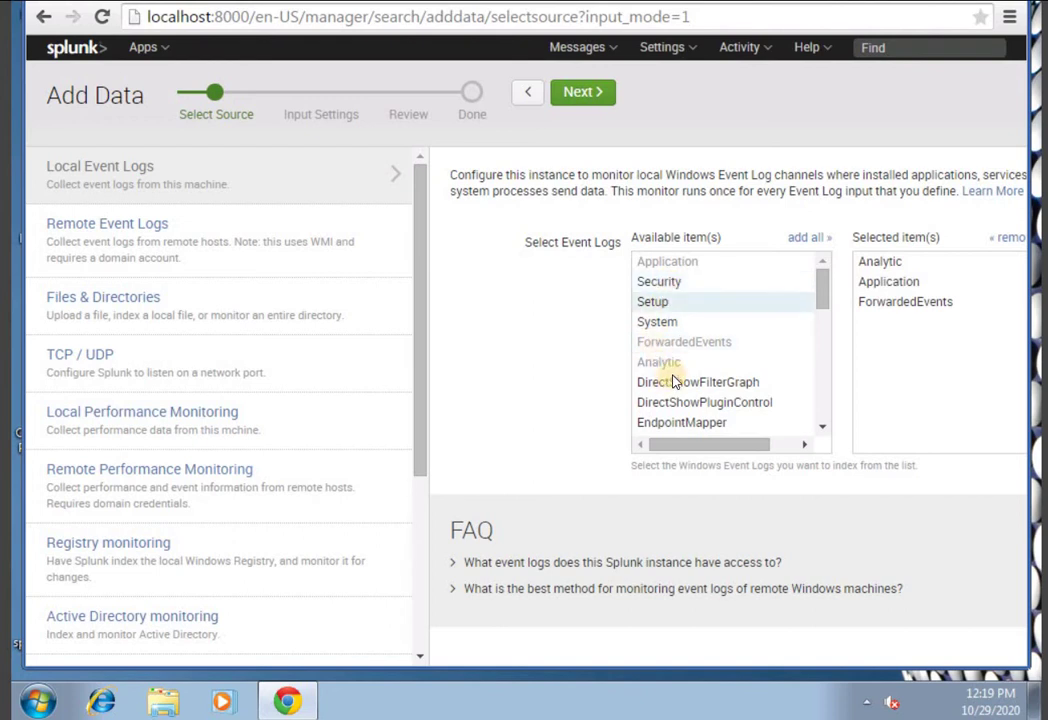
- Look through the available event logs and add Key Management Service and Internet Explorer to the selection
scroll(676, 370, "down", 10)
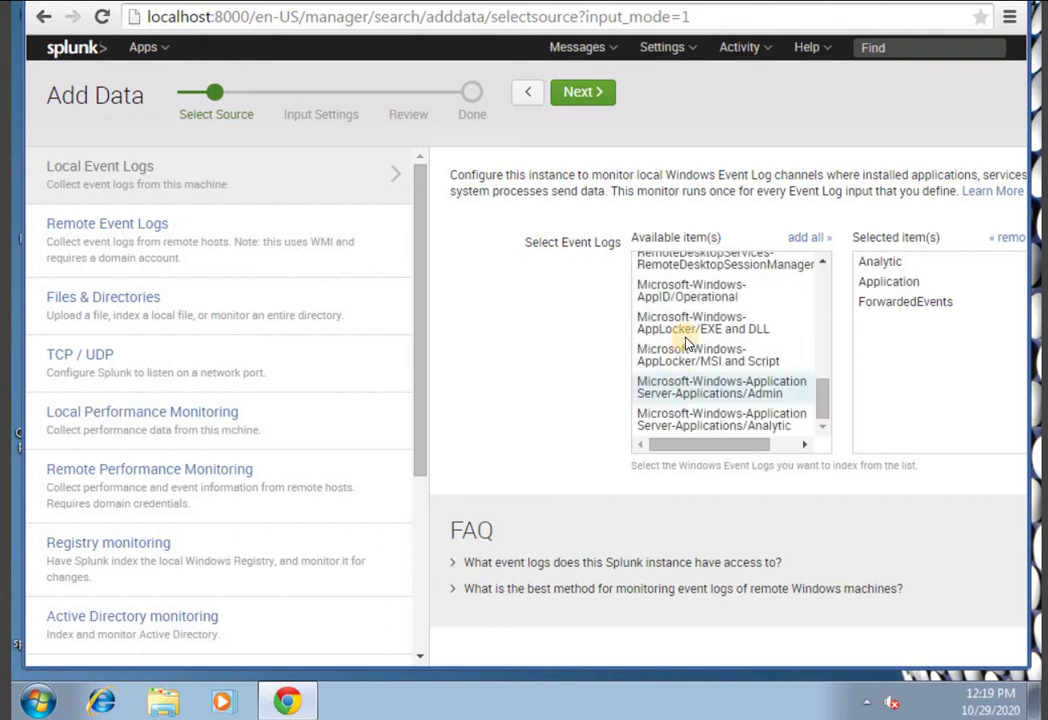
scroll(686, 342, "up", 10)
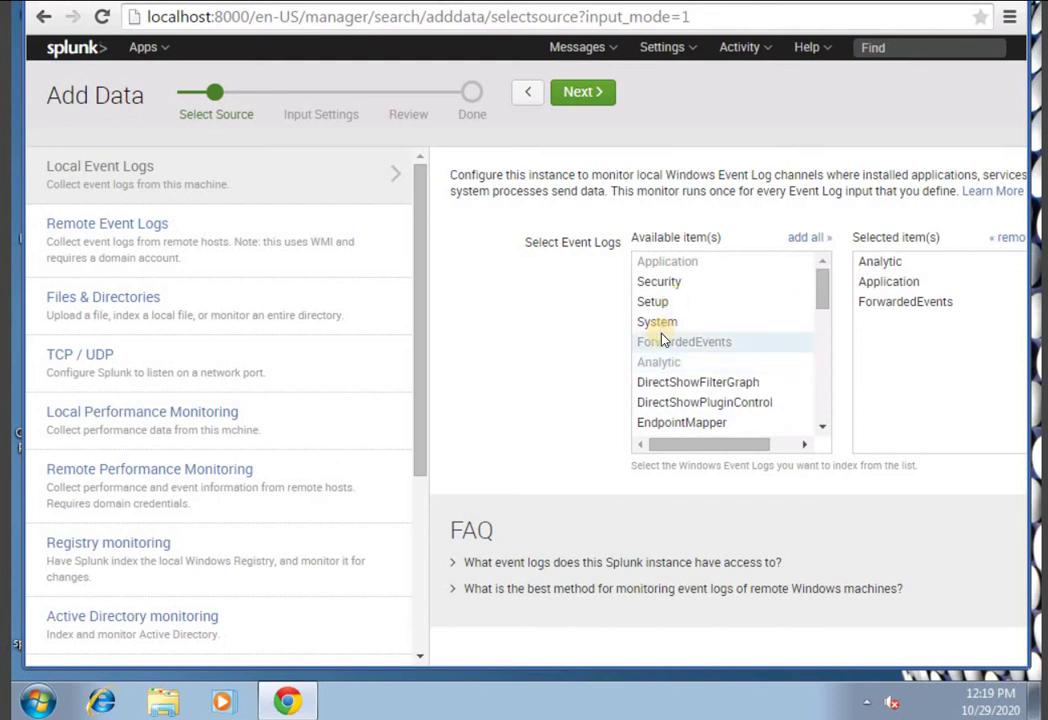
scroll(679, 345, "down", 5)
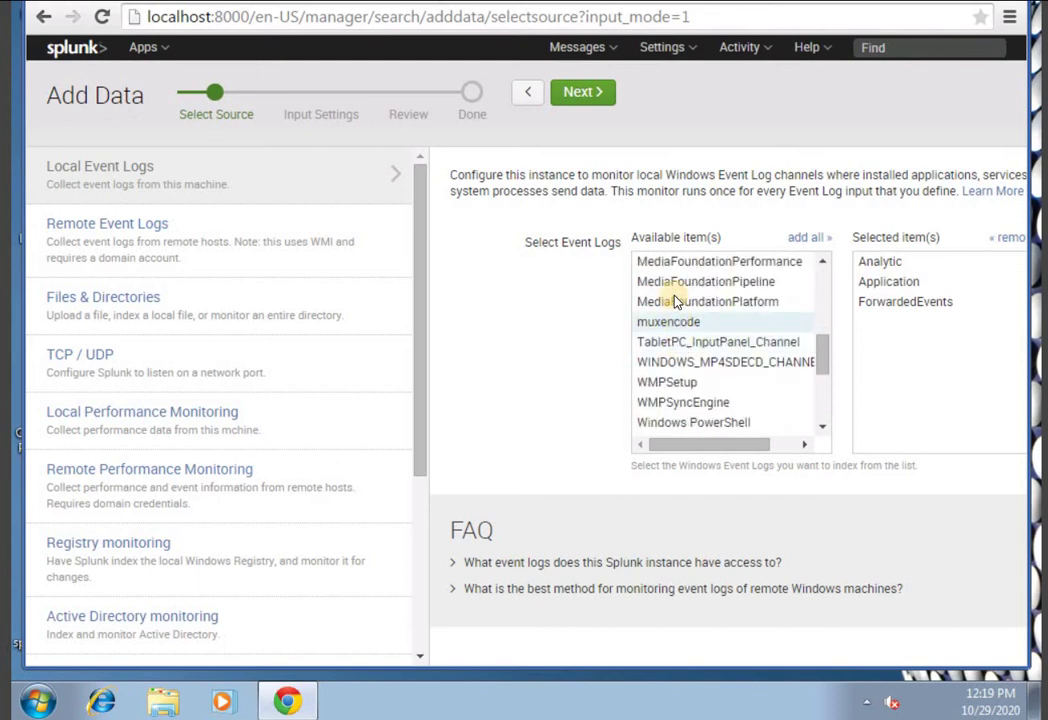
scroll(675, 300, "up", 5)
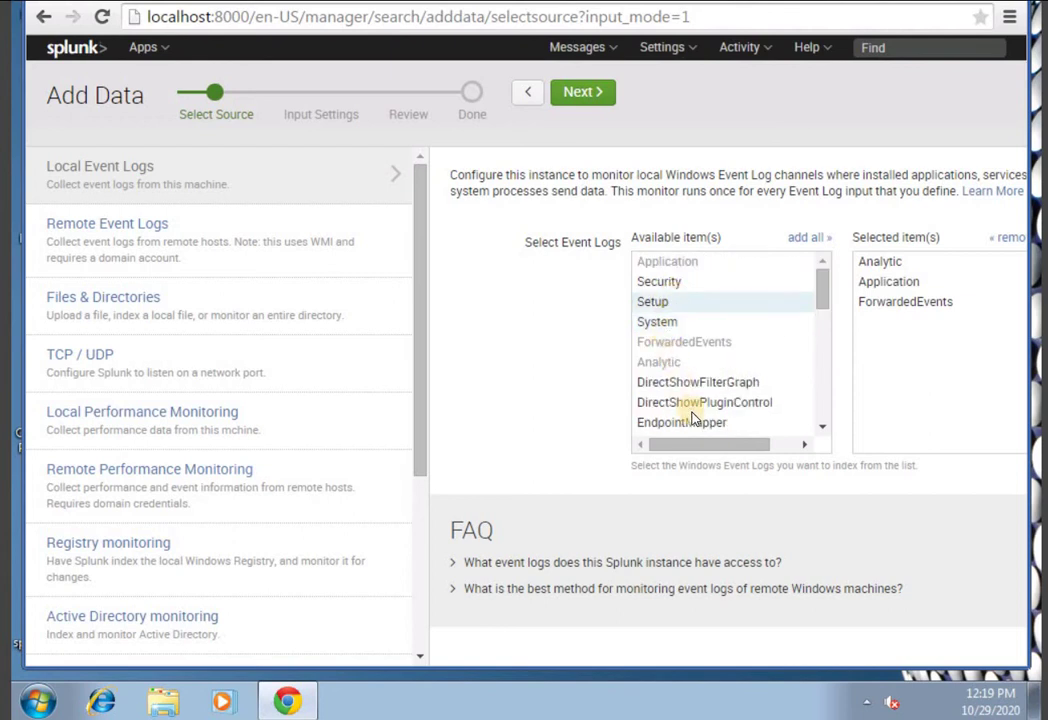
left_click(824, 432)
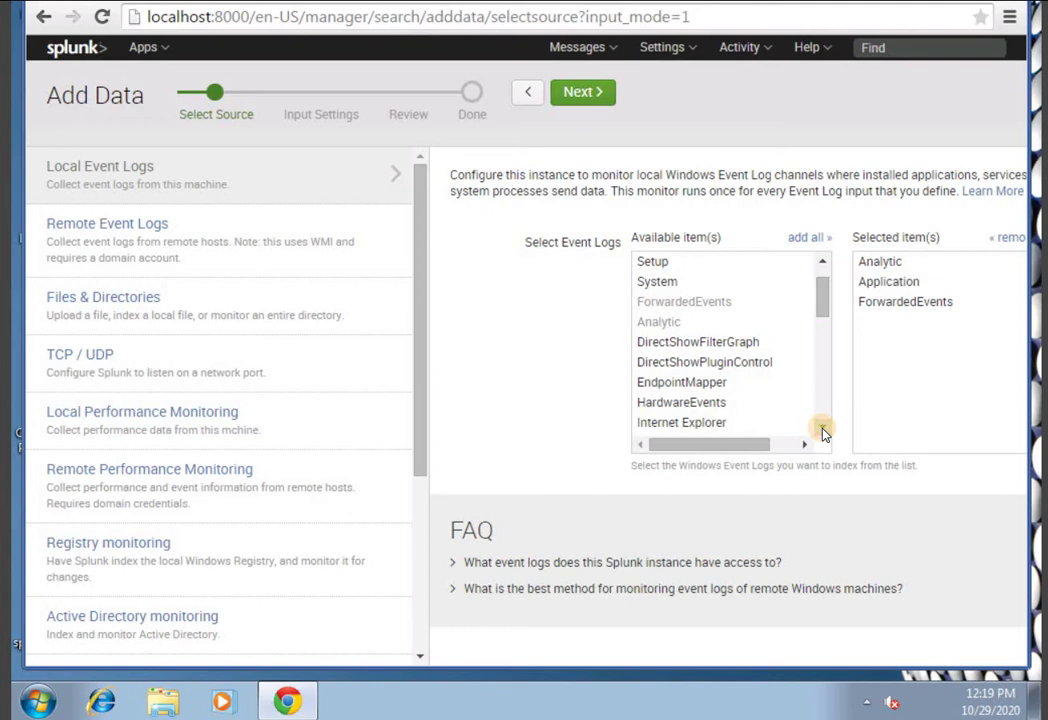
left_click(824, 432)
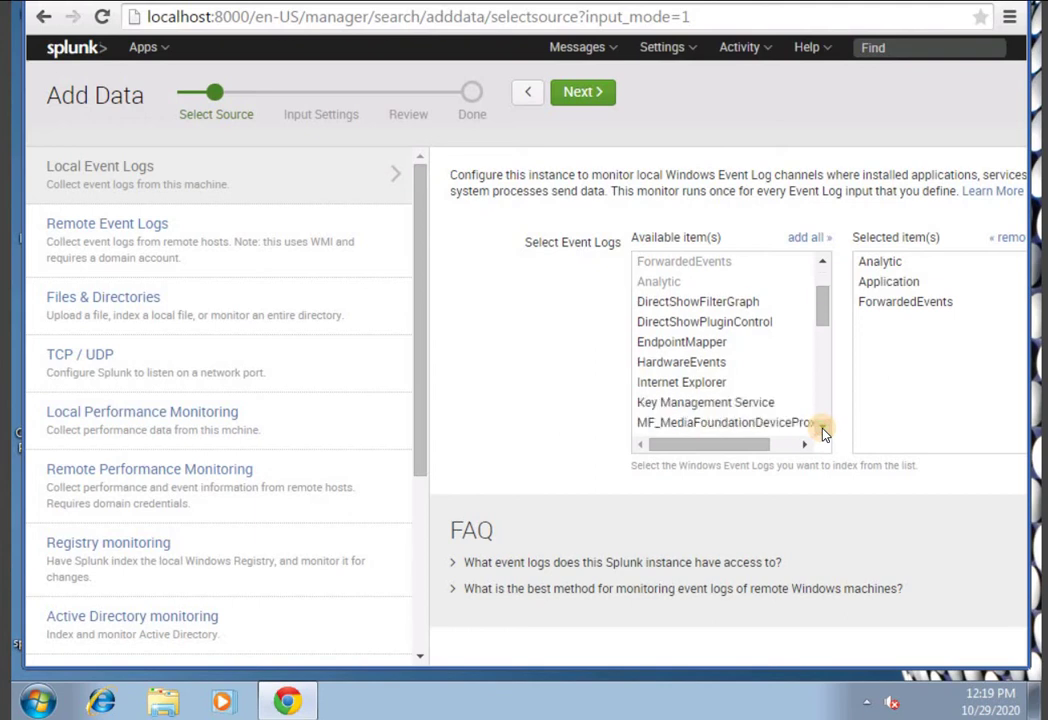
left_click(824, 432)
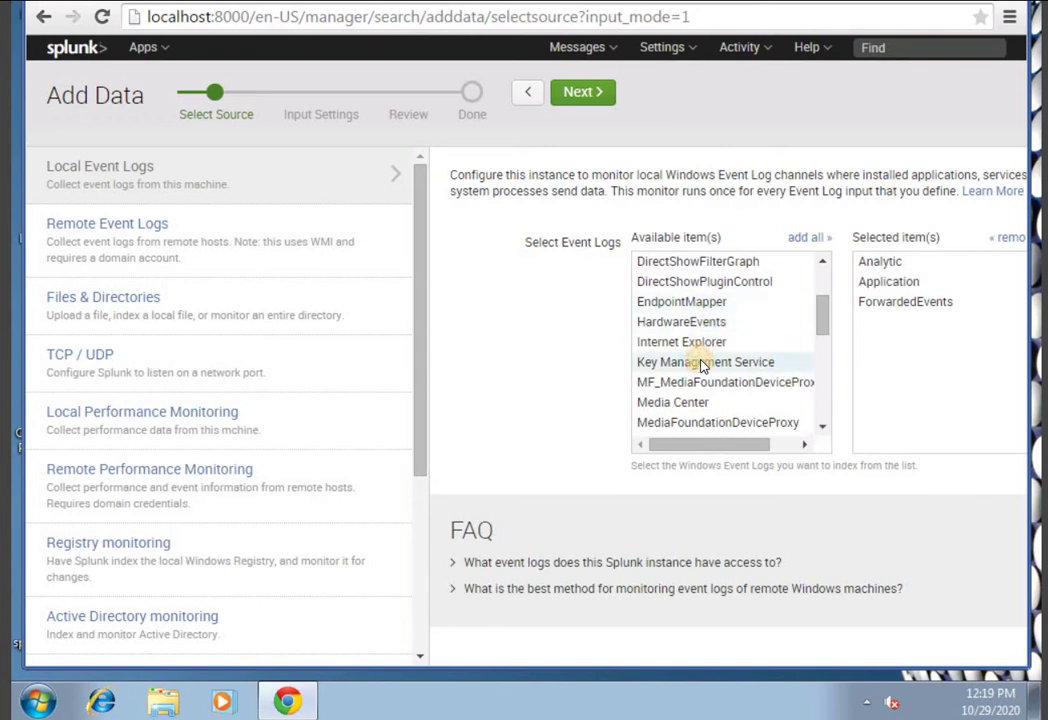
left_click(737, 362)
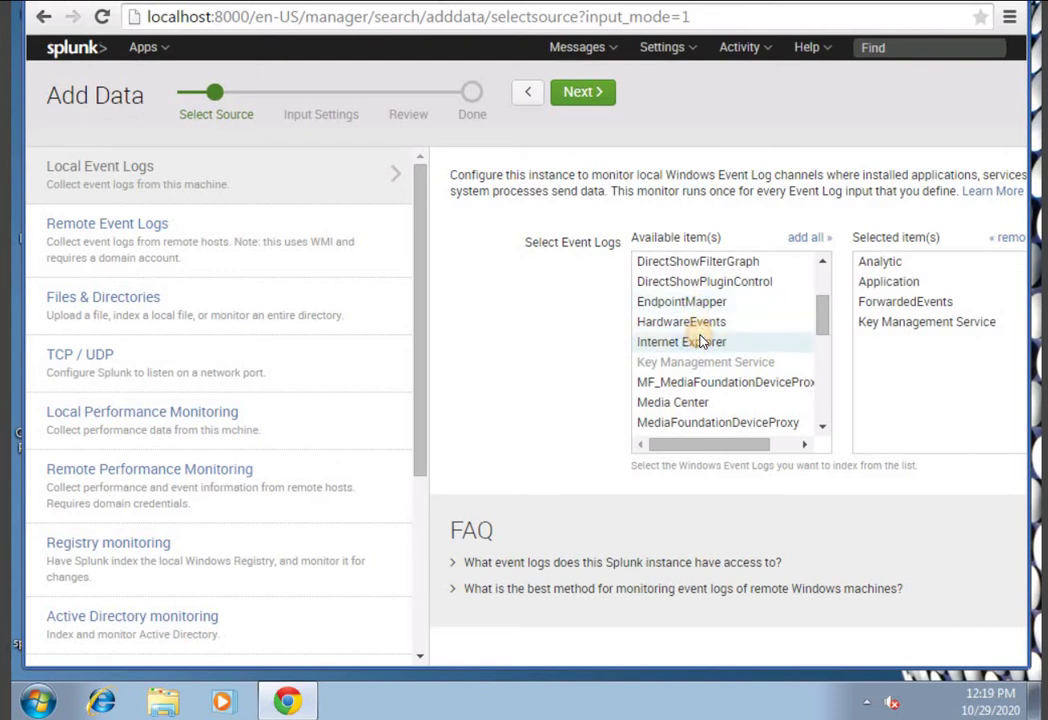
left_click(702, 341)
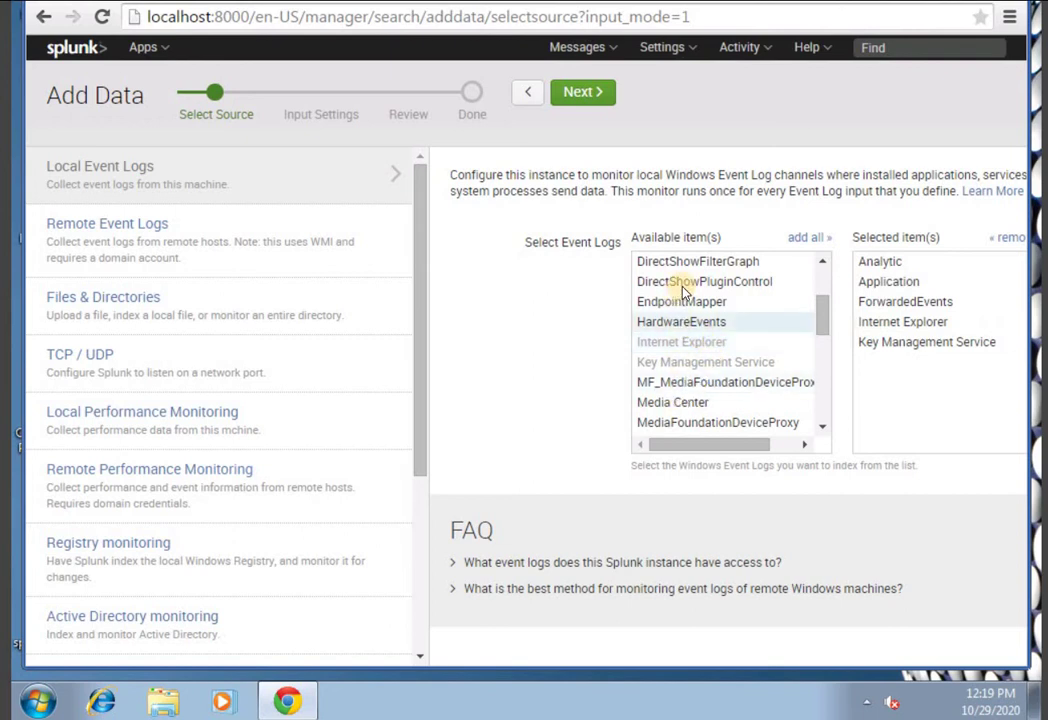
- Add the Setup, System and Security logs to the selected event logs
scroll(690, 302, "up", 3)
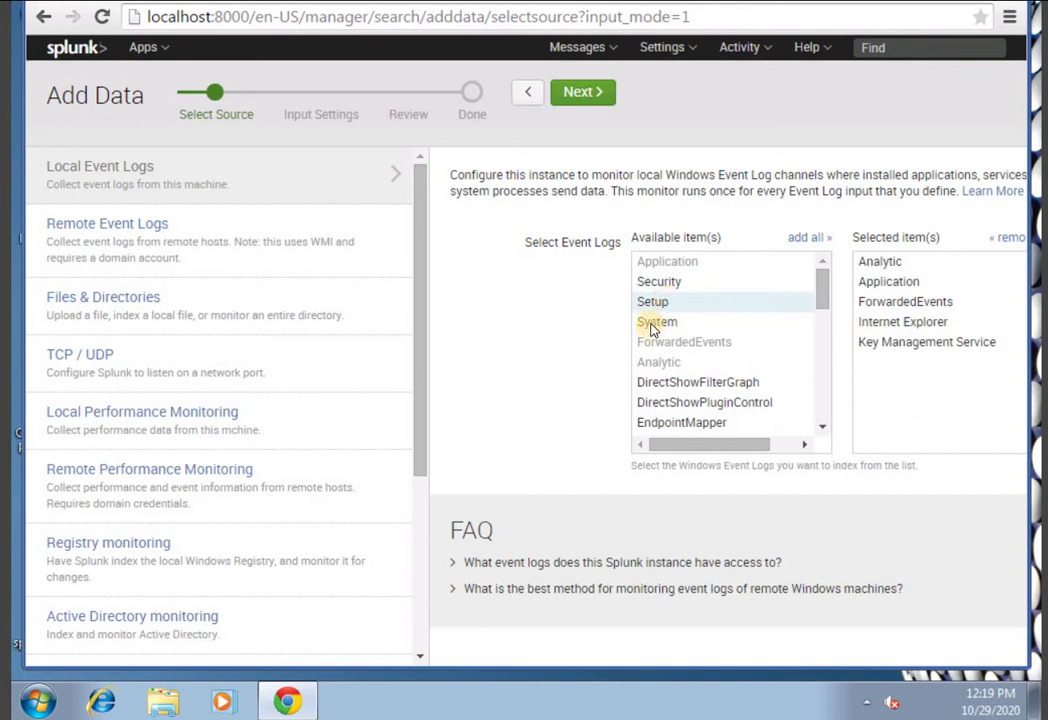
left_click(676, 304)
left_click(700, 321)
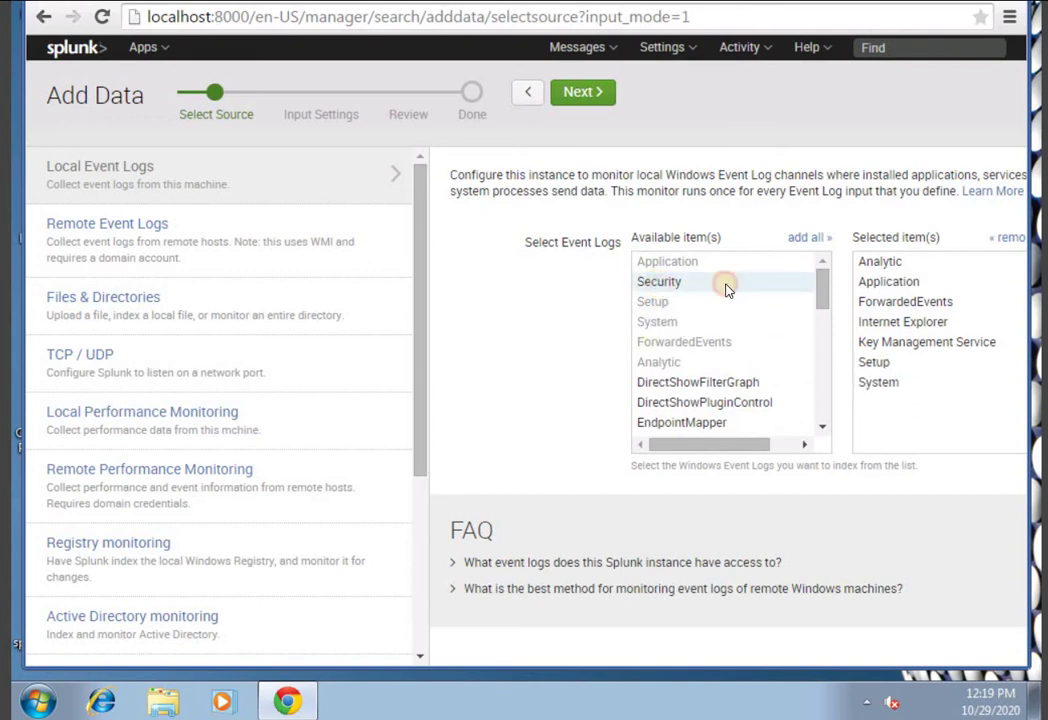
left_click(700, 282)
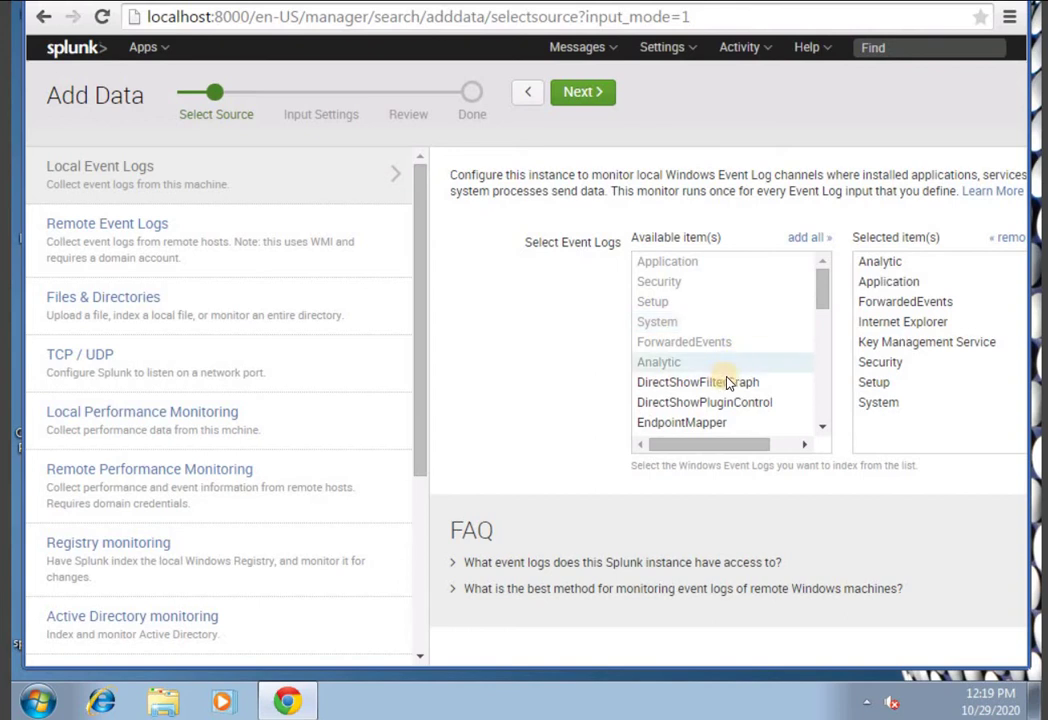
- Look through the remaining available event logs and add Windows PowerShell to the selection
scroll(720, 373, "down", 5)
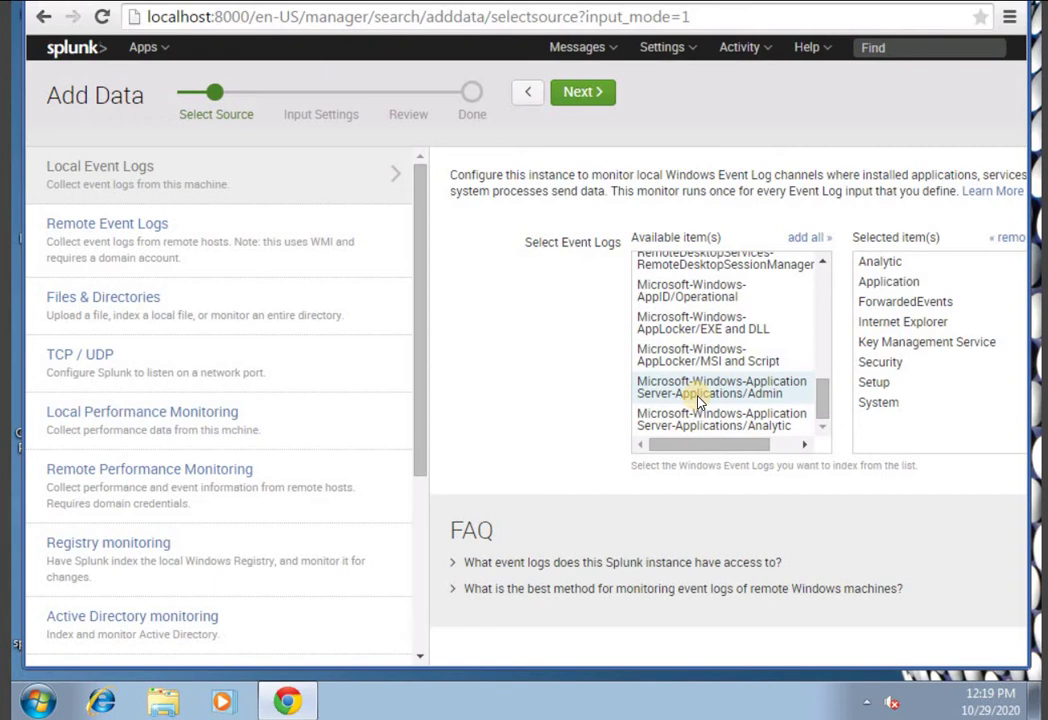
scroll(705, 370, "up", 5)
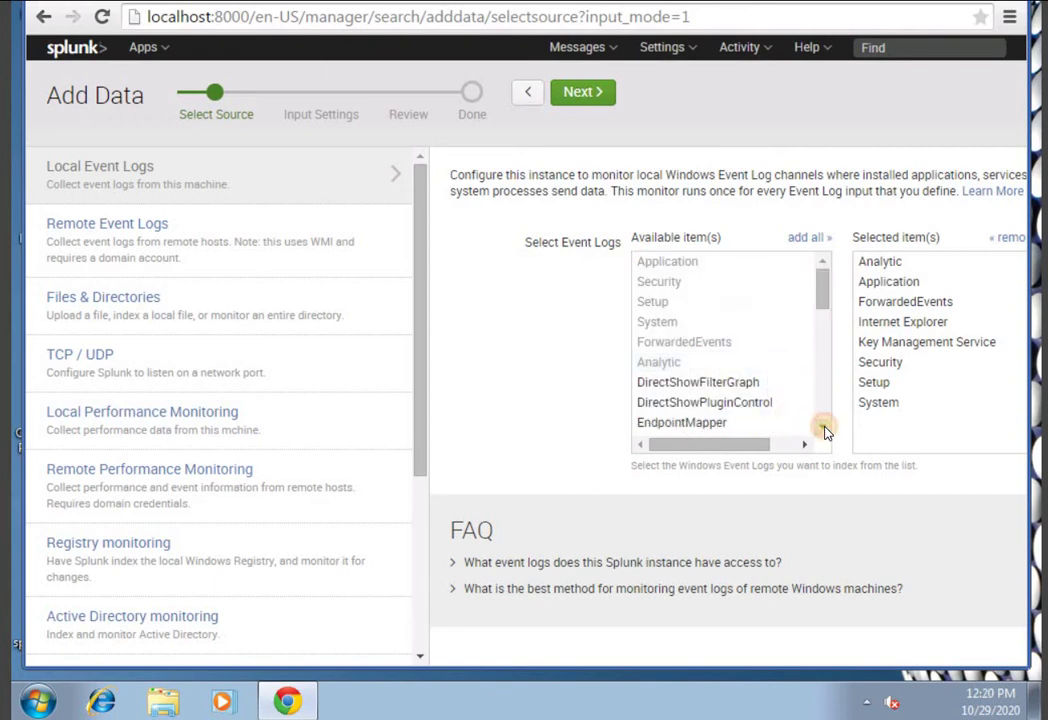
scroll(720, 405, "down", 1)
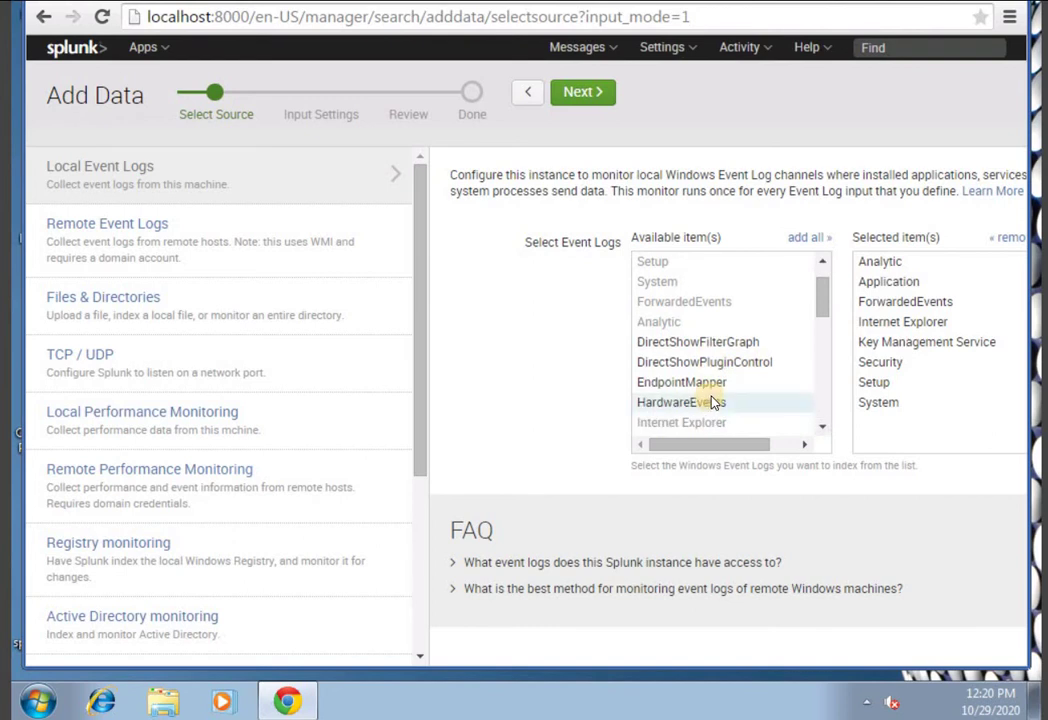
scroll(713, 400, "down", 10)
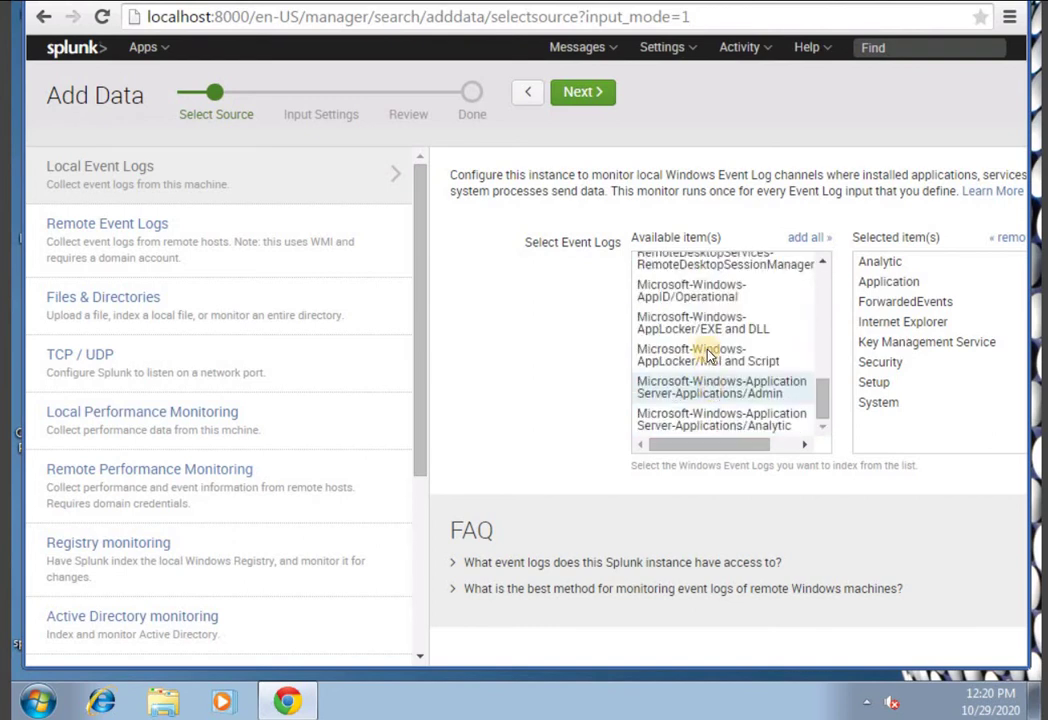
scroll(708, 355, "up", 5)
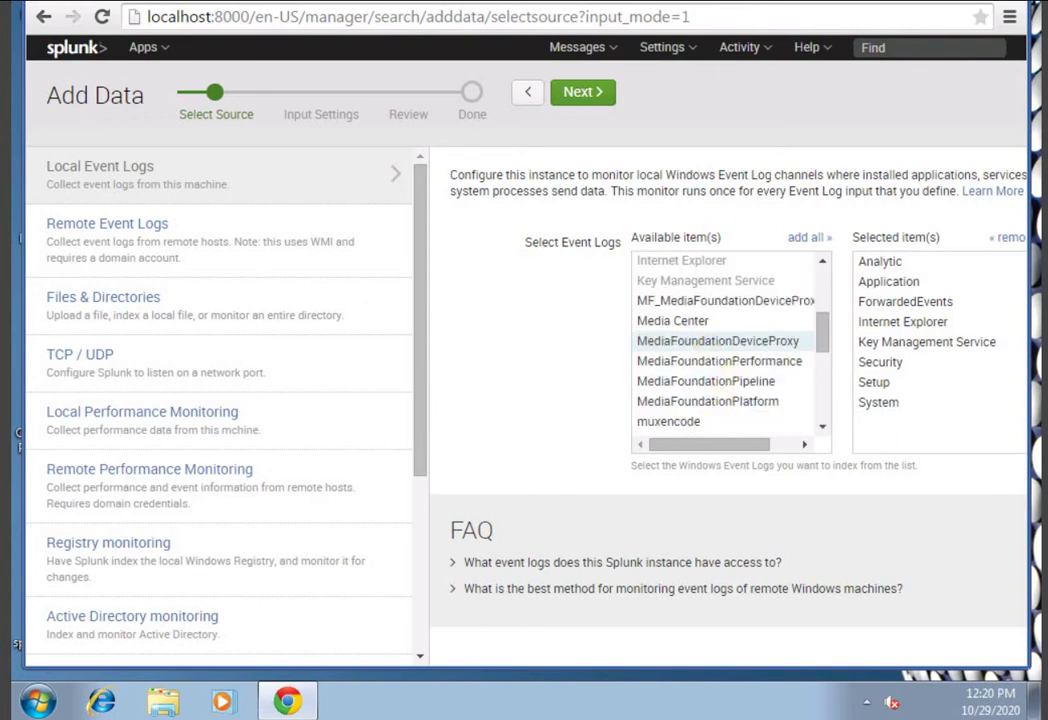
scroll(730, 340, "down", 2)
left_click(693, 419)
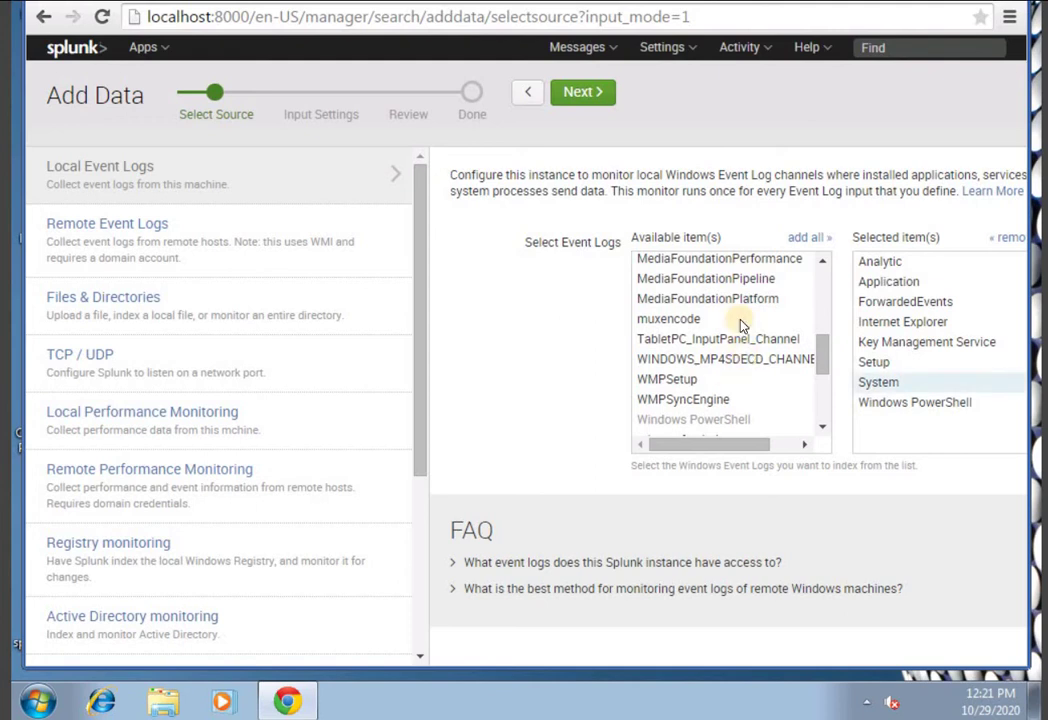
- Keep the default input settings for the local event logs, review the summary and submit the new Windows Event Logs input
left_click(582, 95)
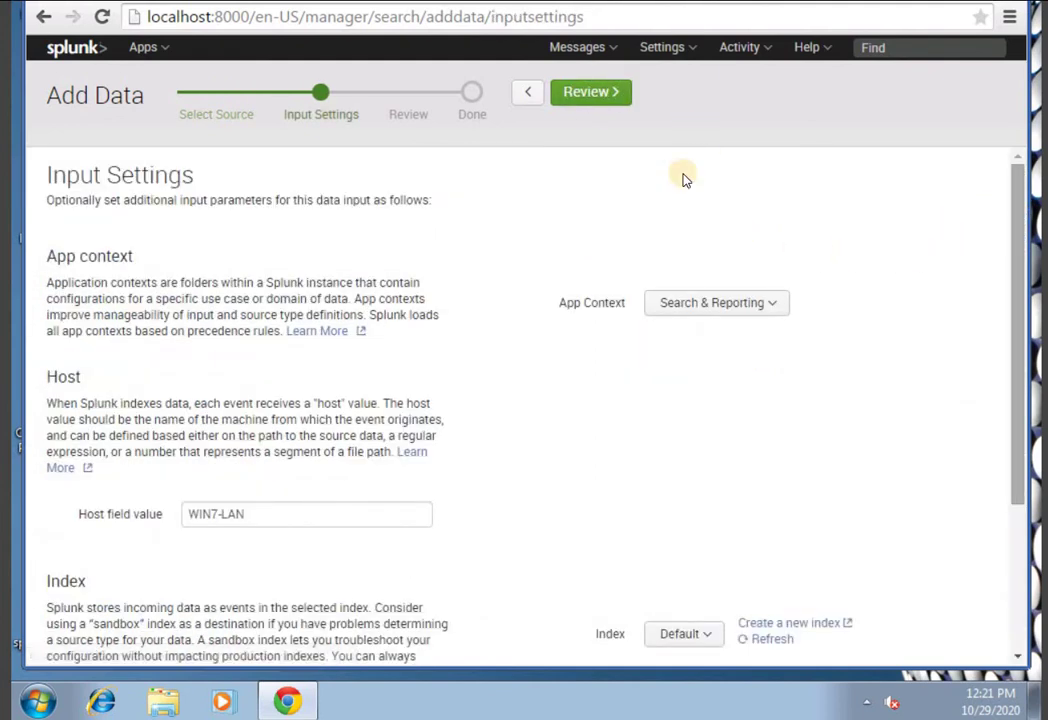
left_click(605, 95)
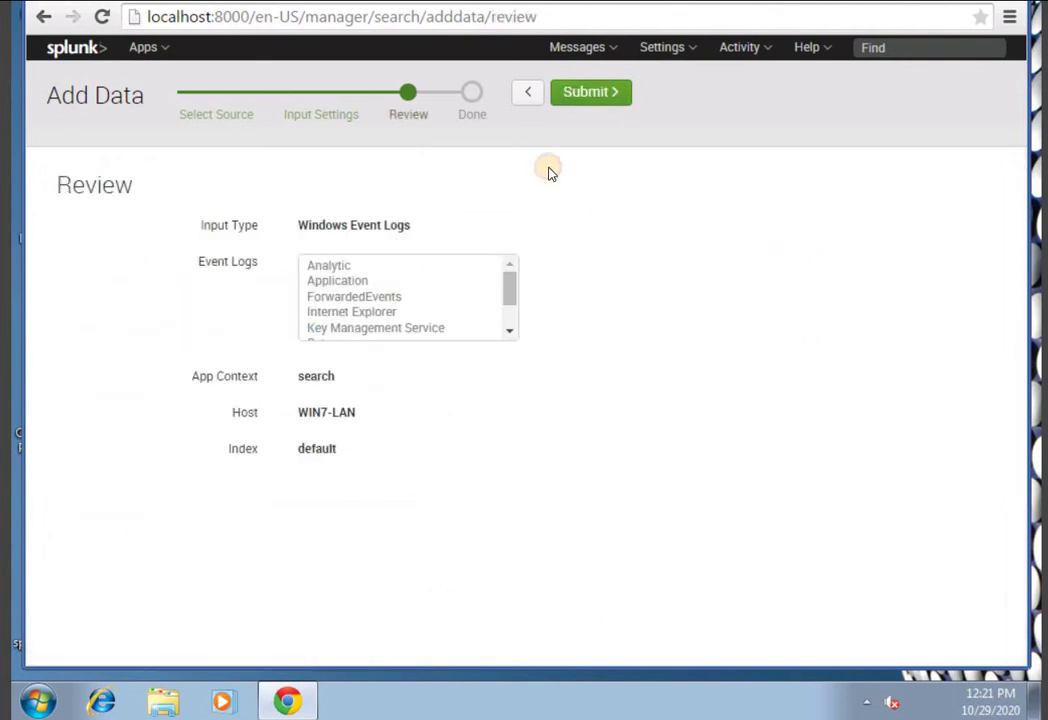
left_click(602, 92)
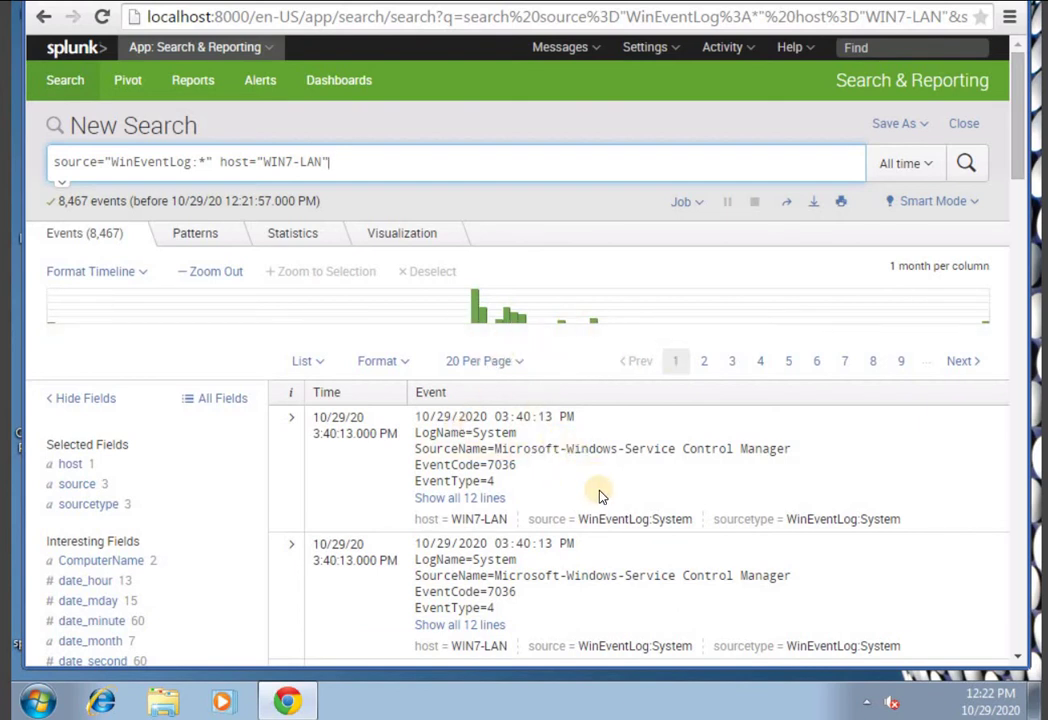
- Start a fresh search in the Search & Reporting app and search all time for the term Event
scroll(600, 485, "down", 5)
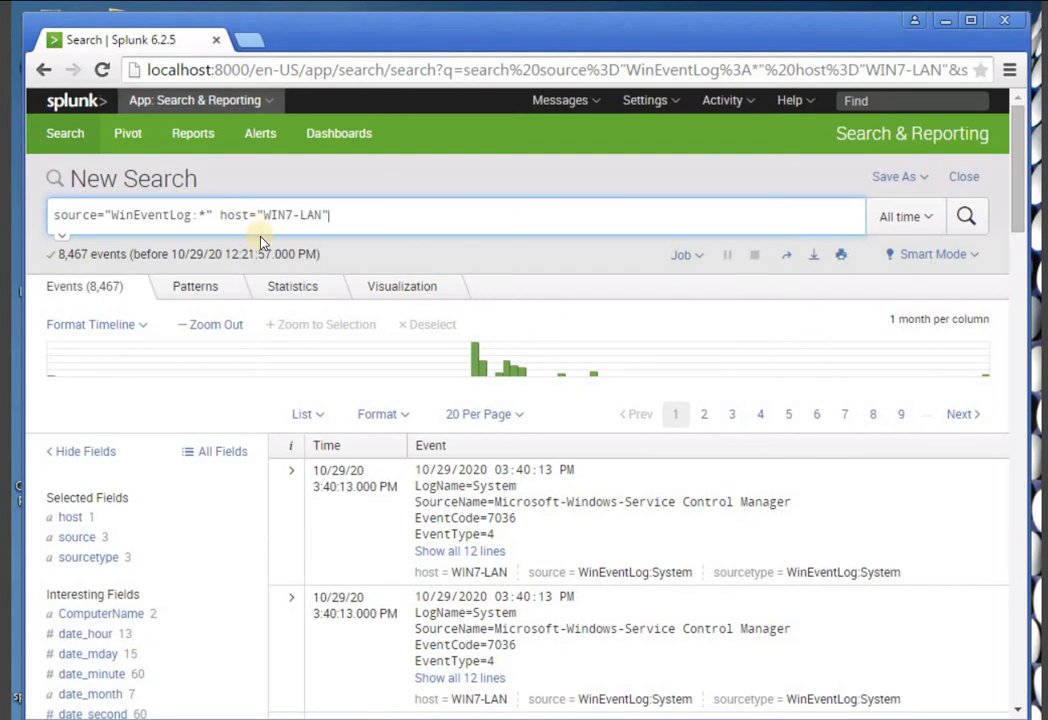
left_click(206, 102)
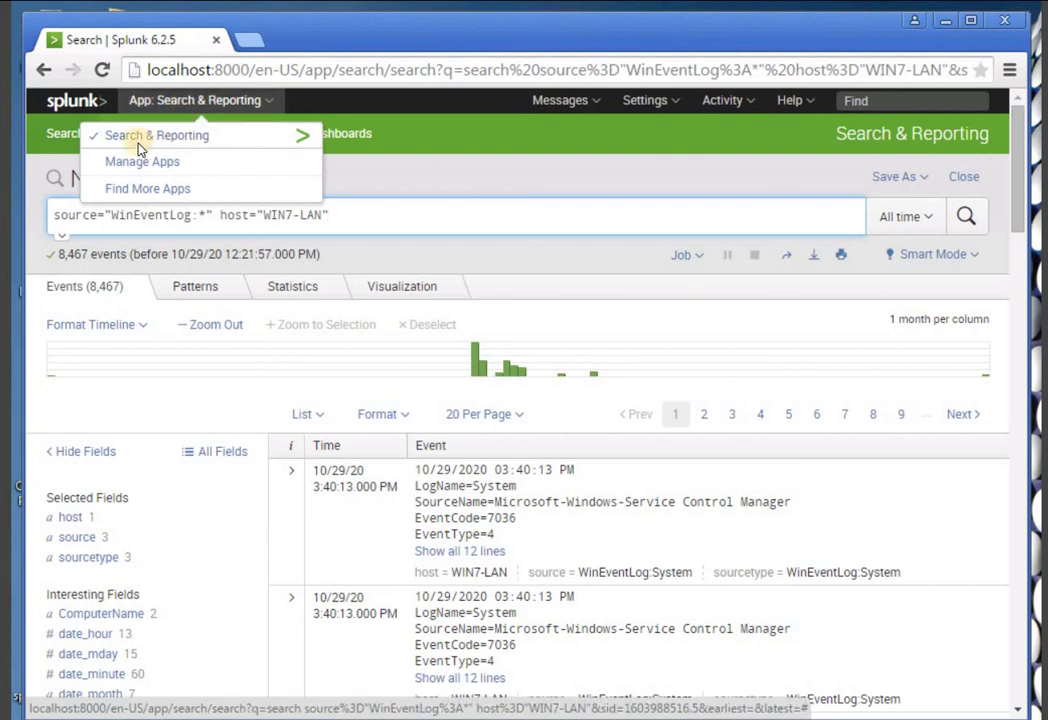
left_click(240, 134)
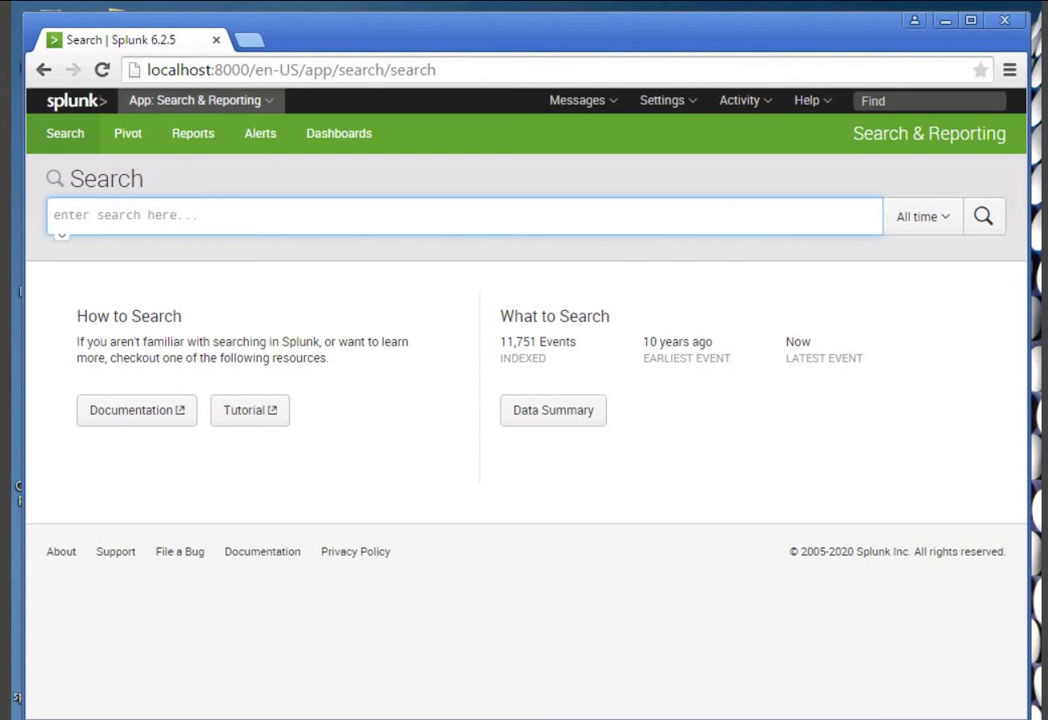
left_click(347, 222)
type("e")
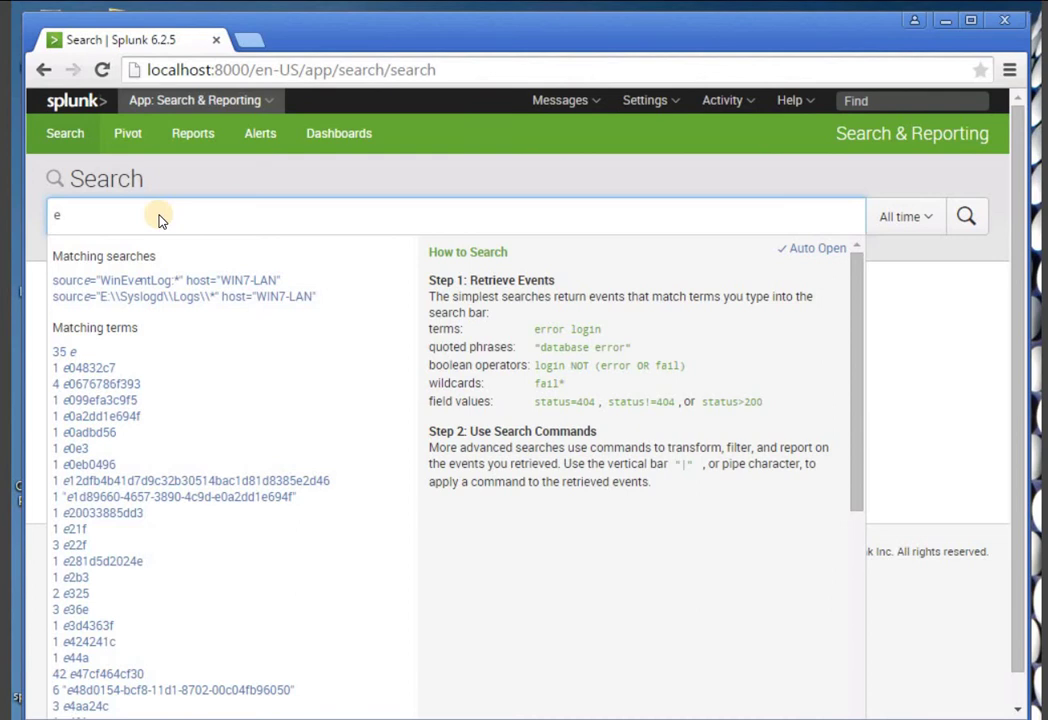
type("v")
key("BackSpace")
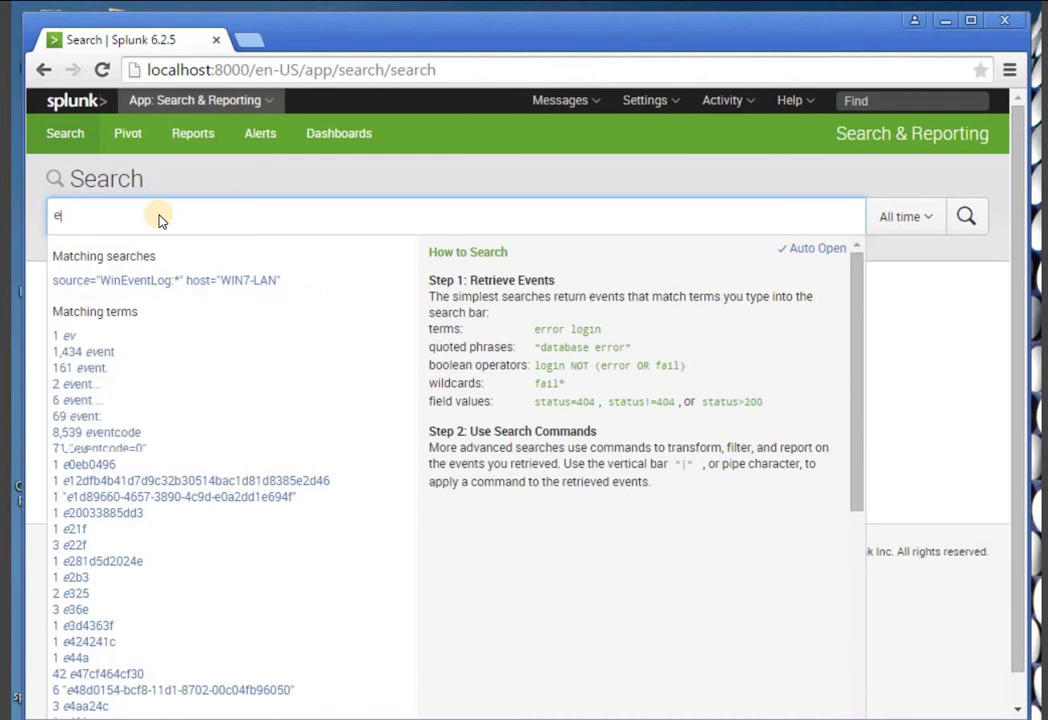
key("BackSpace")
type("Event")
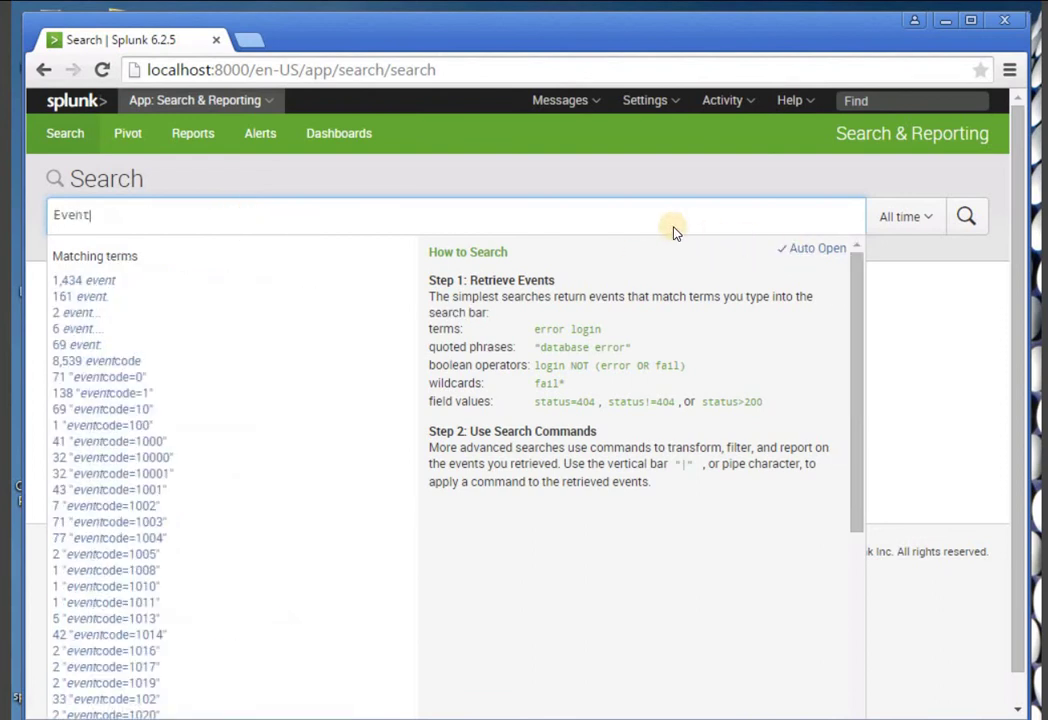
key("Return")
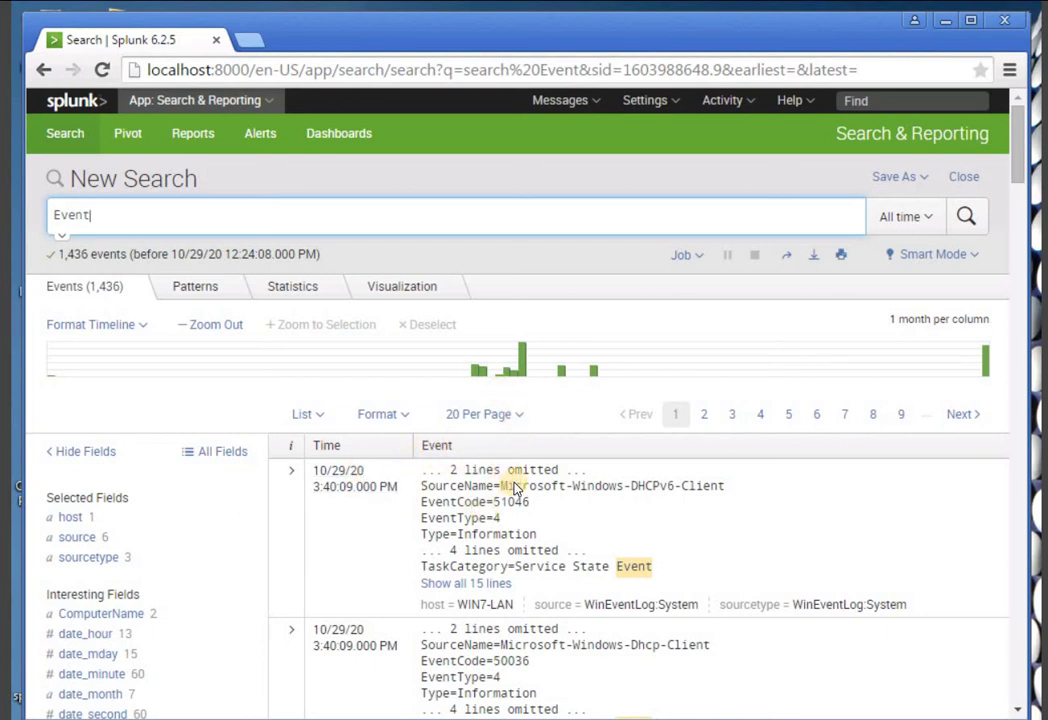
- Look through the matching events, inspect the values of the sourcetype field and narrow the search to WinEventLog:System
scroll(540, 450, "down", 5)
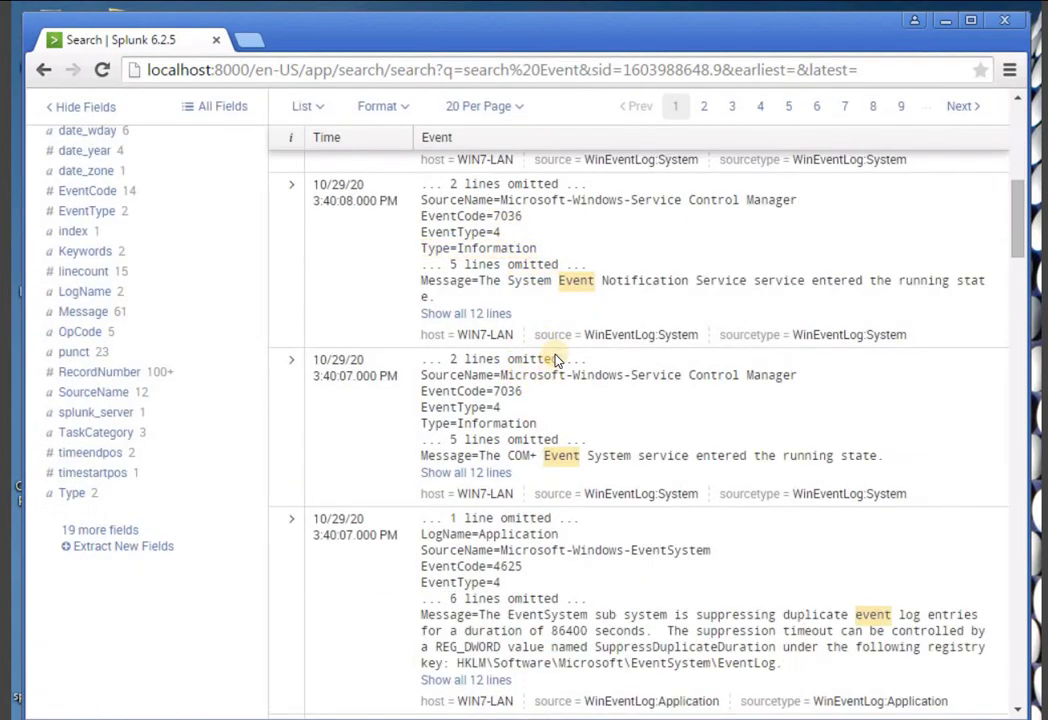
scroll(588, 300, "up", 1)
scroll(580, 290, "up", 2)
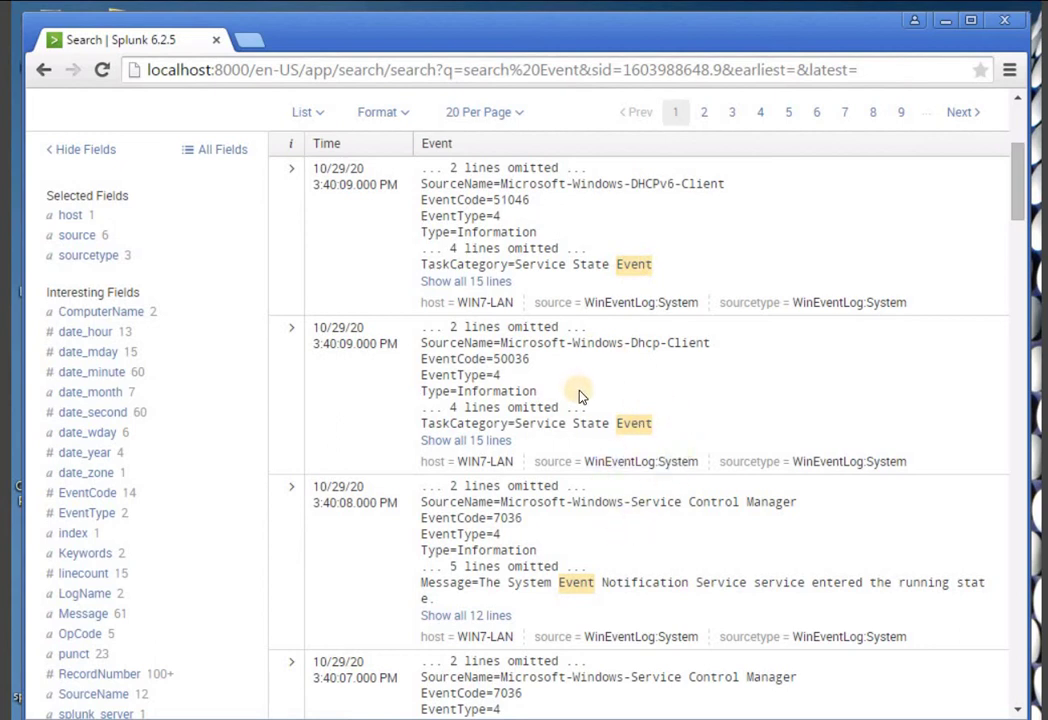
scroll(581, 396, "up", 3)
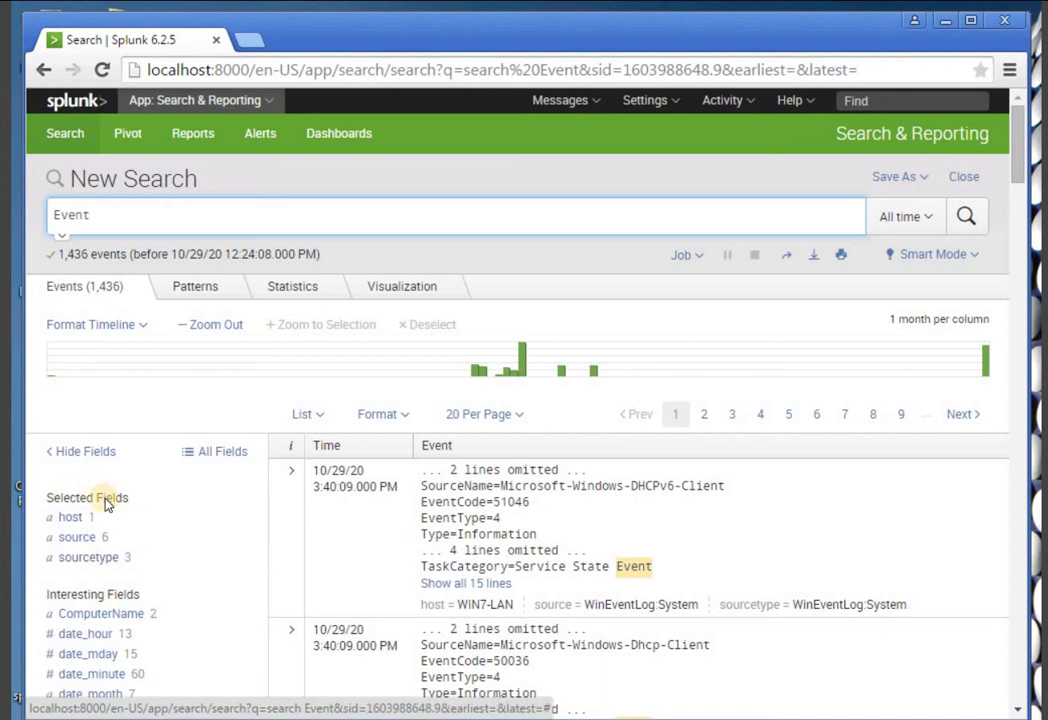
left_click(88, 557)
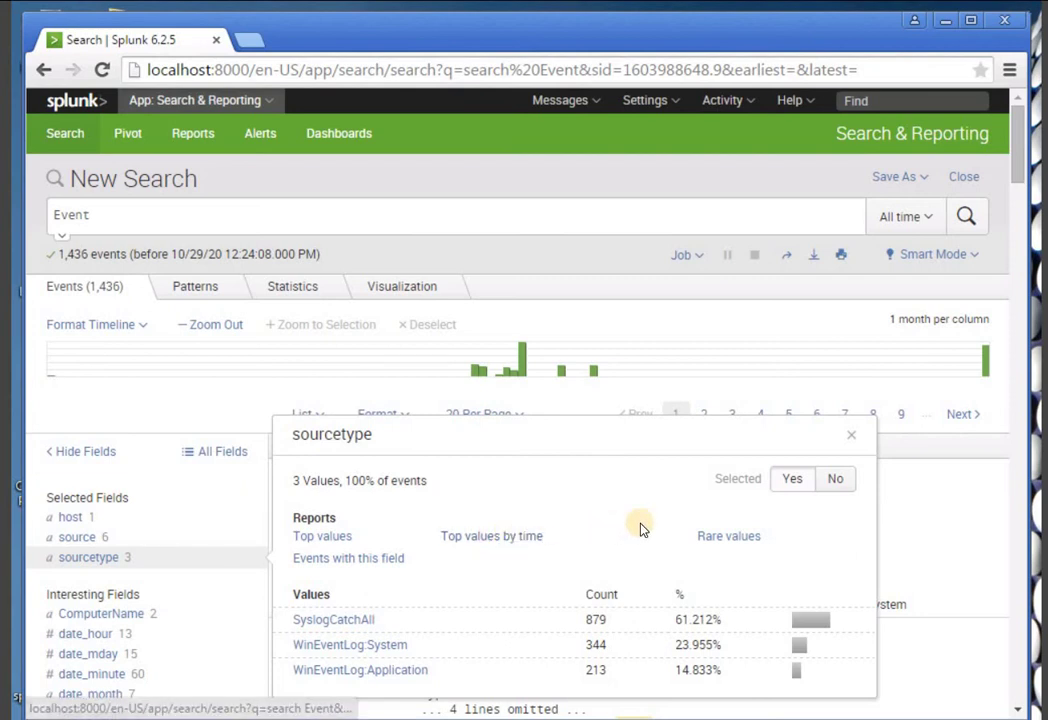
scroll(641, 528, "down", 3)
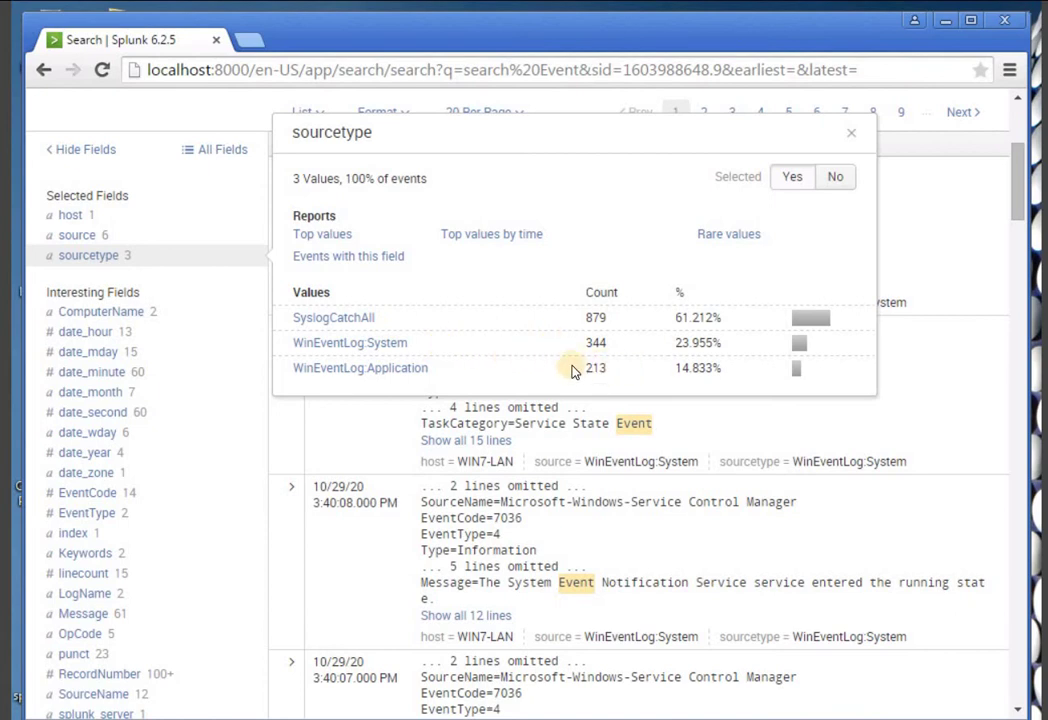
scroll(640, 505, "up", 3)
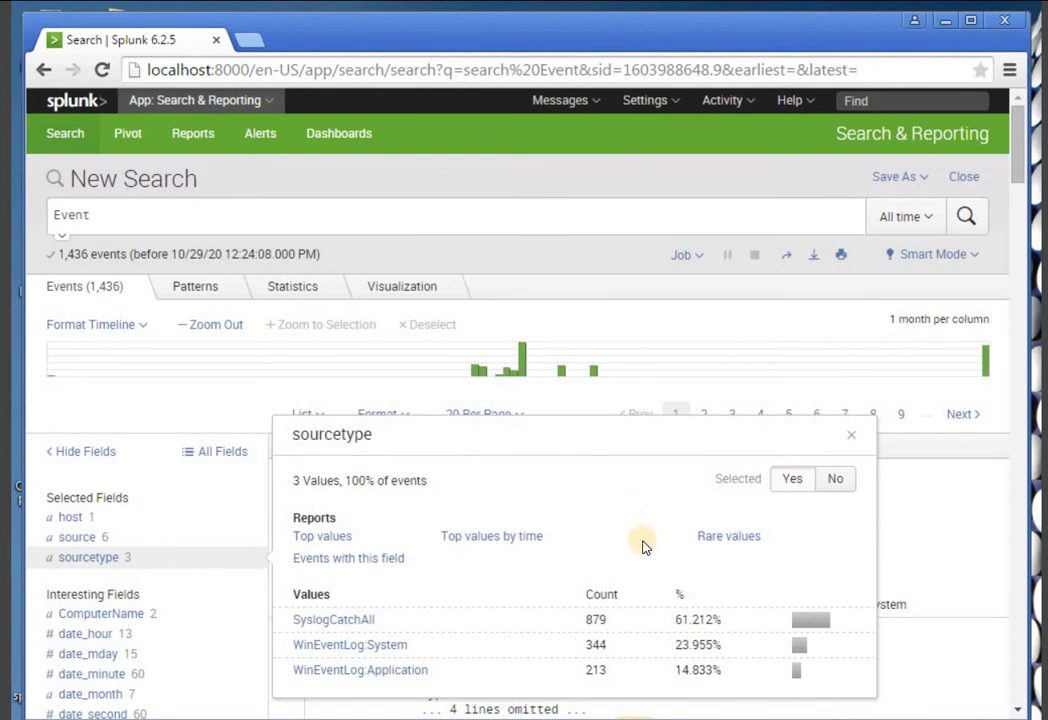
scroll(494, 580, "down", 3)
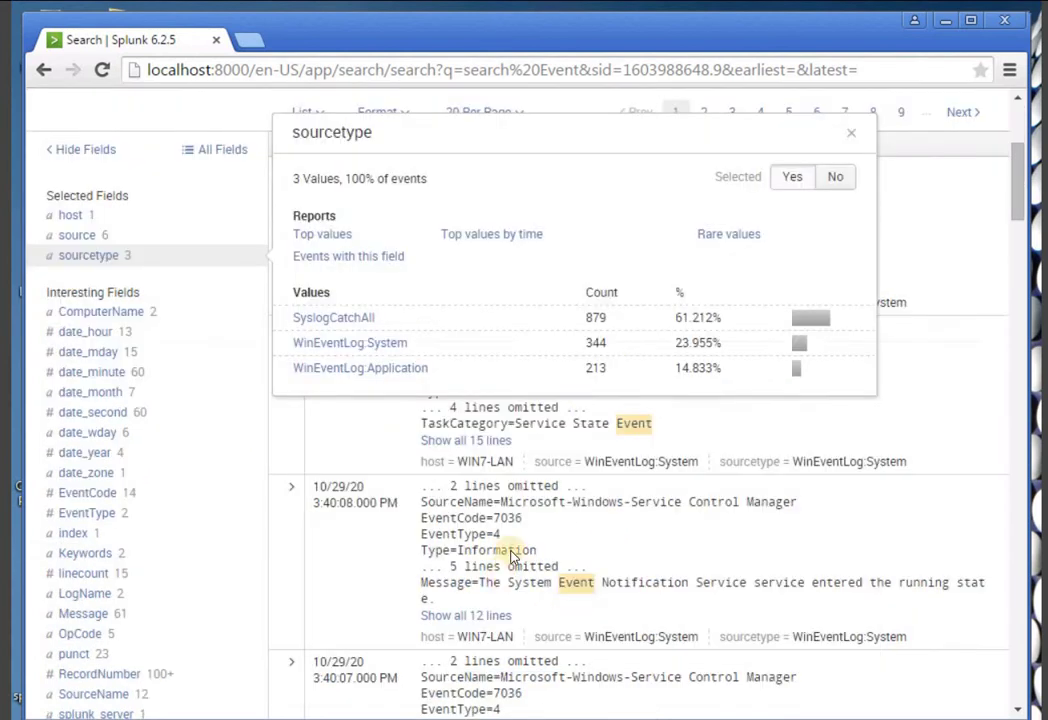
scroll(451, 363, "down", 5)
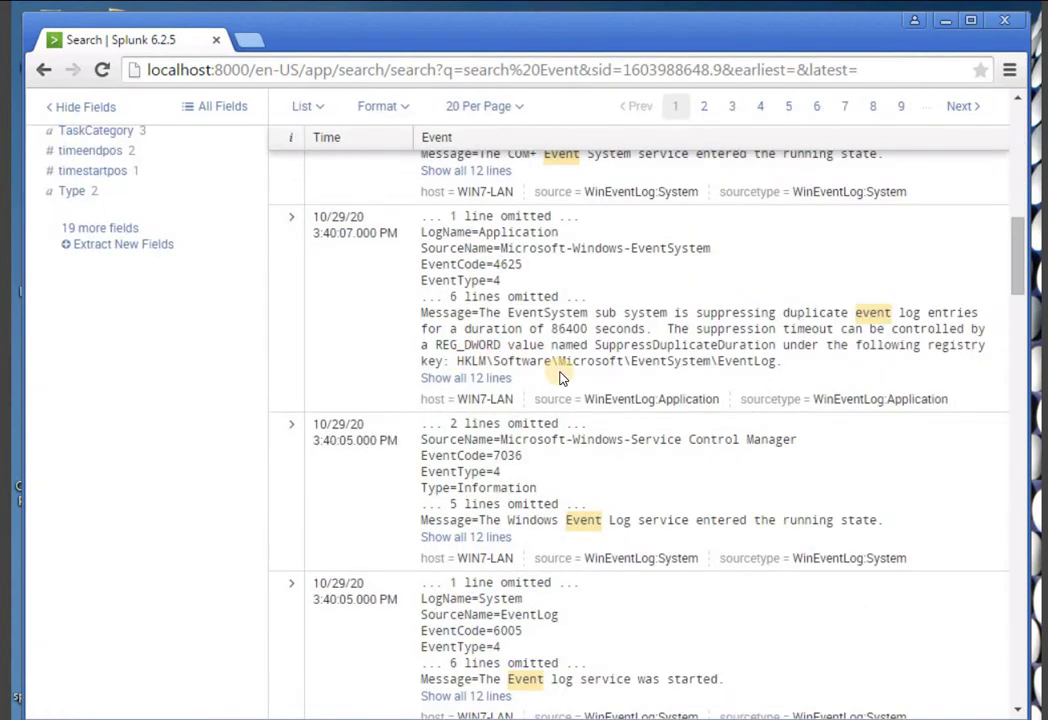
scroll(560, 377, "up", 3)
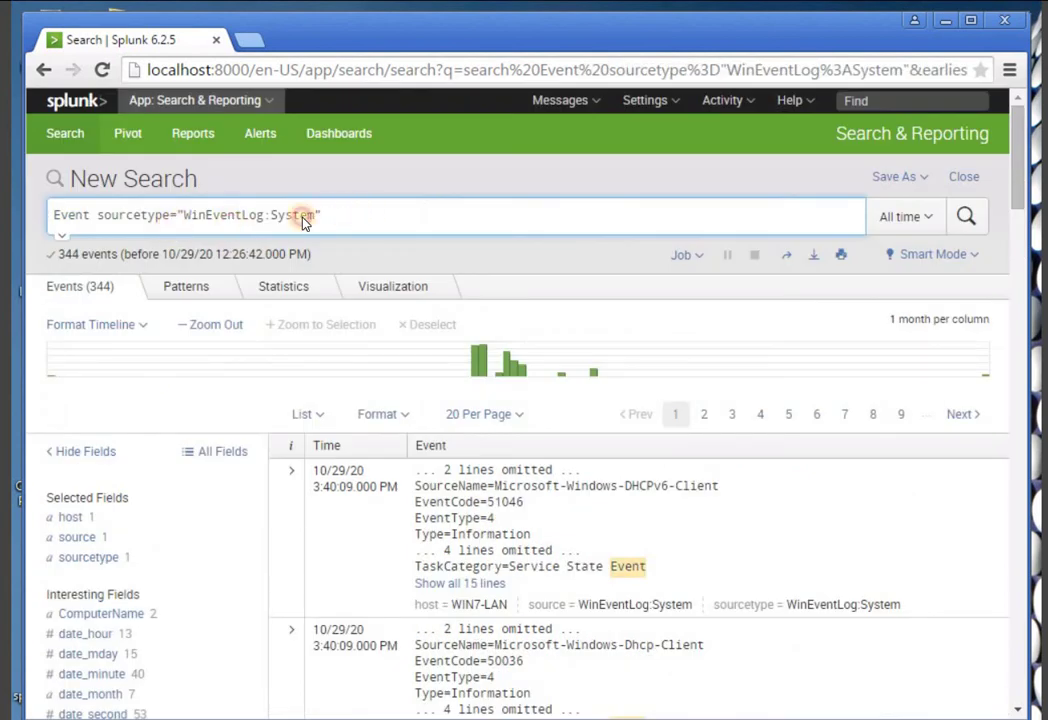
- Replace the search with the quoted phrase "eventcode=10001", run it and look through the matching events
triple_click(190, 212)
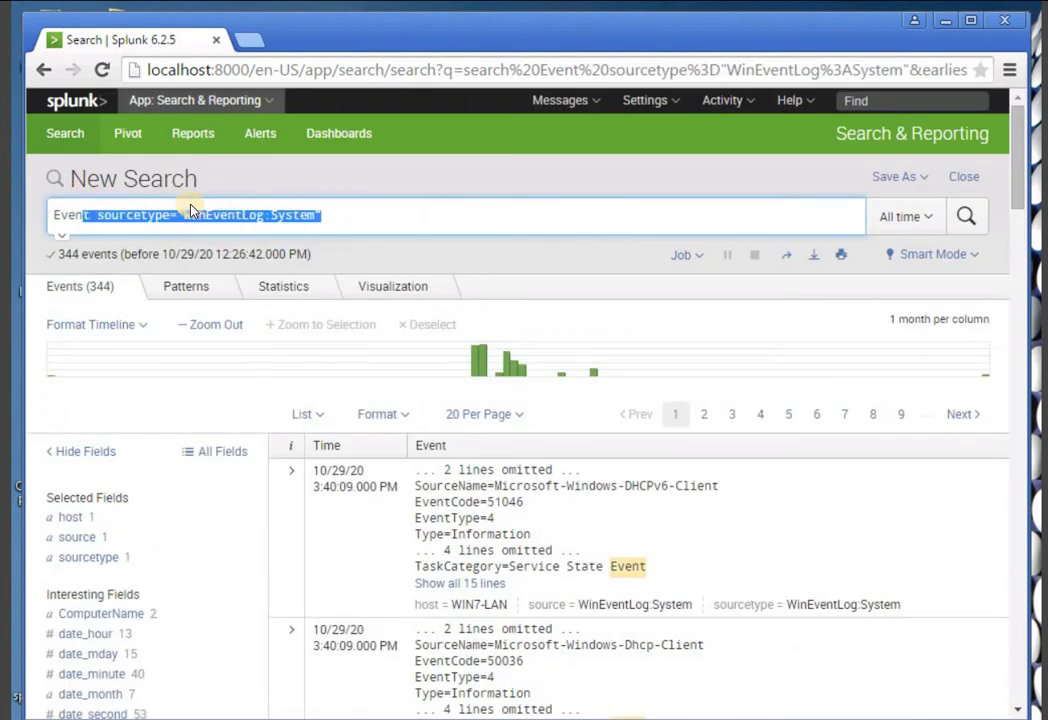
key("BackSpace")
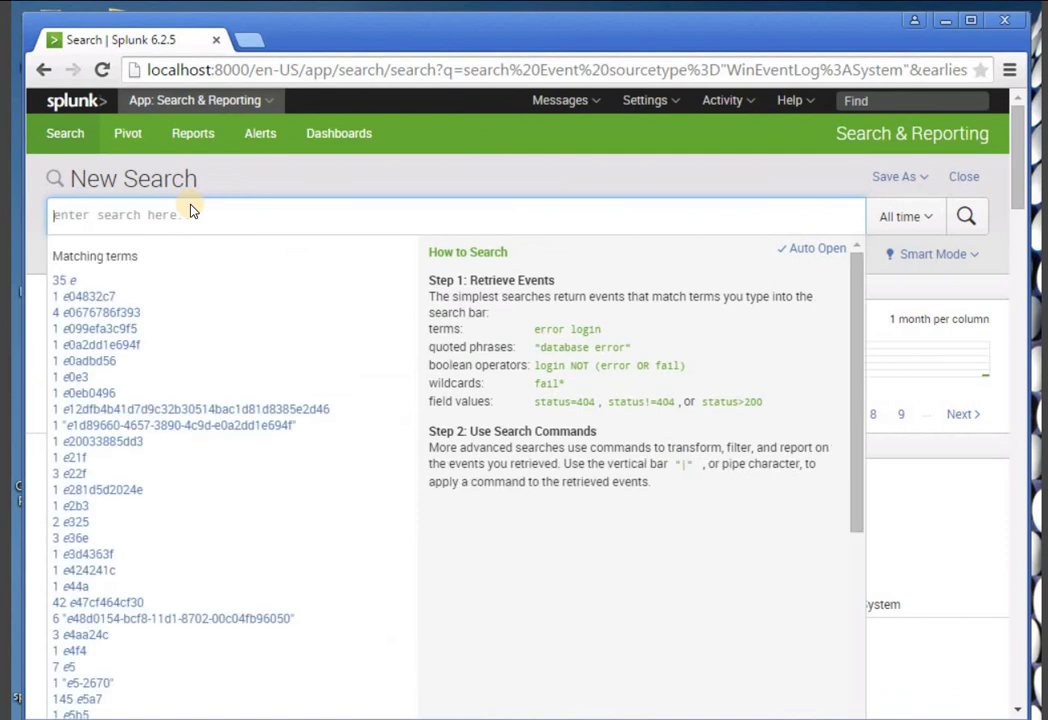
type("even")
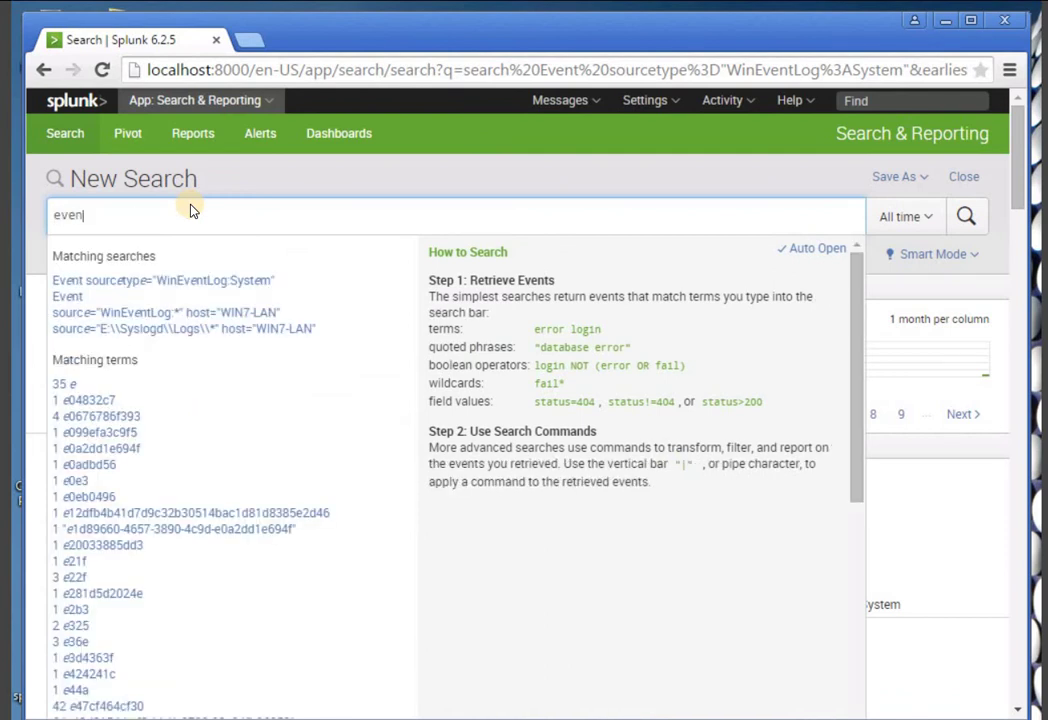
type("tcode")
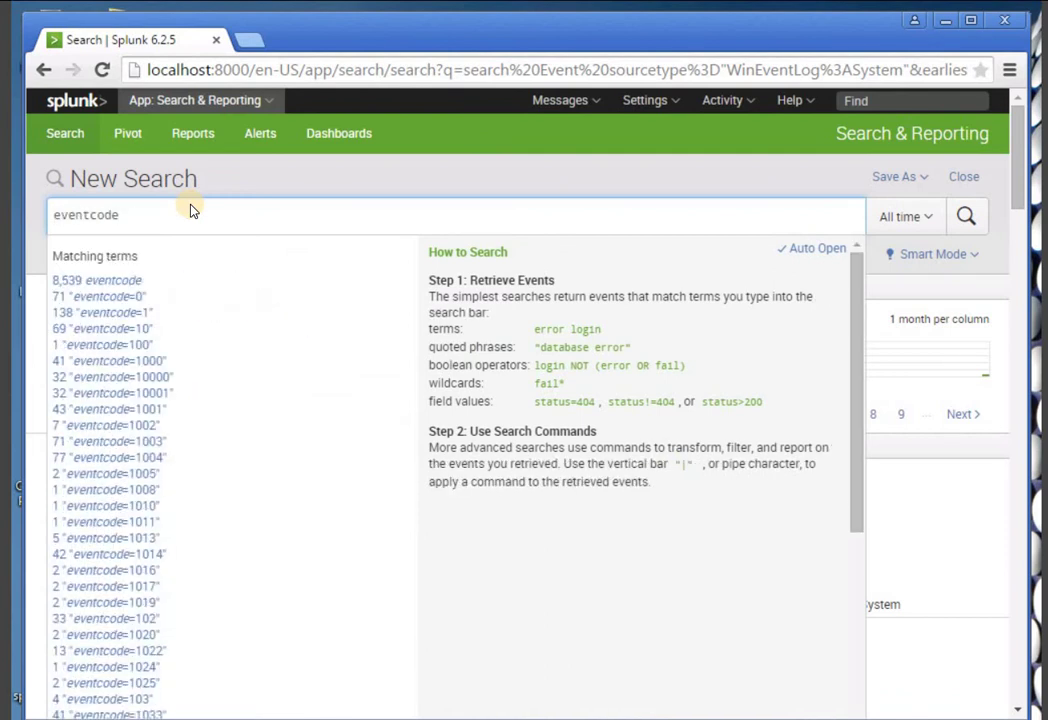
type("=")
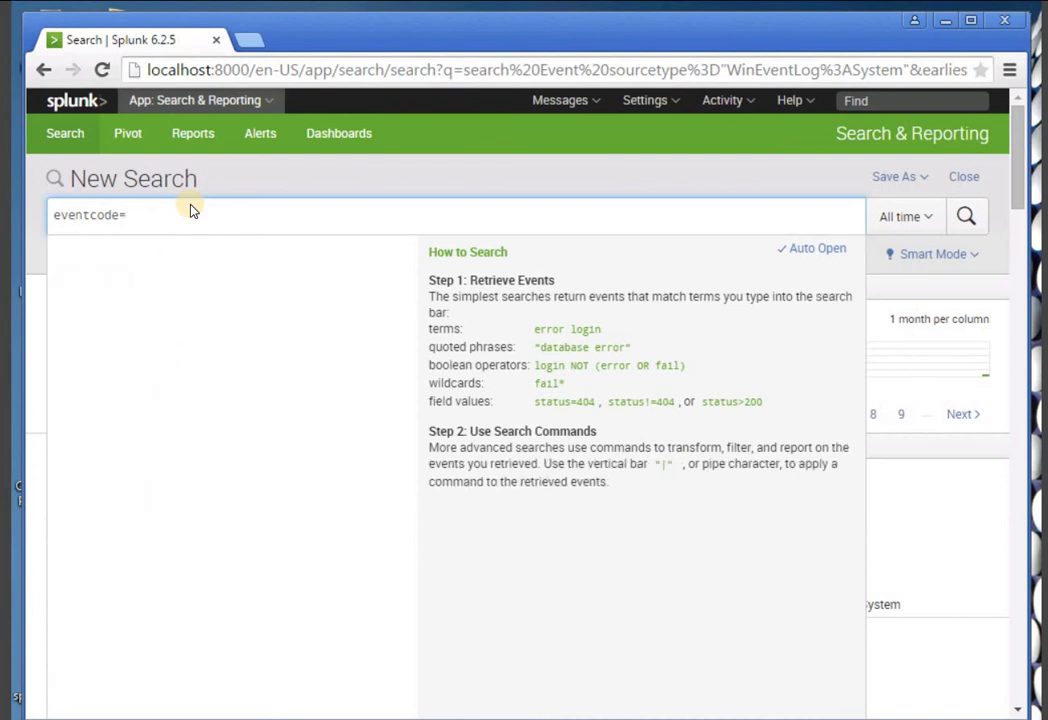
type("10001")
key("Left")
key("Left")
key("Left")
key("Left")
key("Left")
key("Left")
key("Left")
key("Left")
key("Left")
key("Left")
type("\"")
left_click(966, 218)
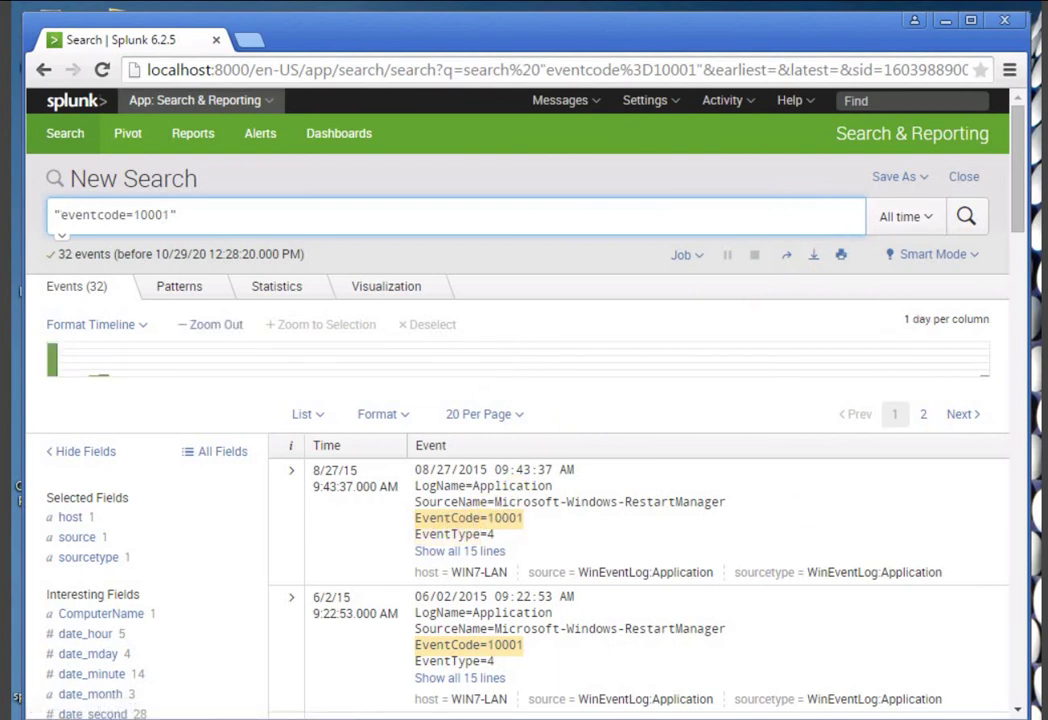
scroll(660, 510, "down", 8)
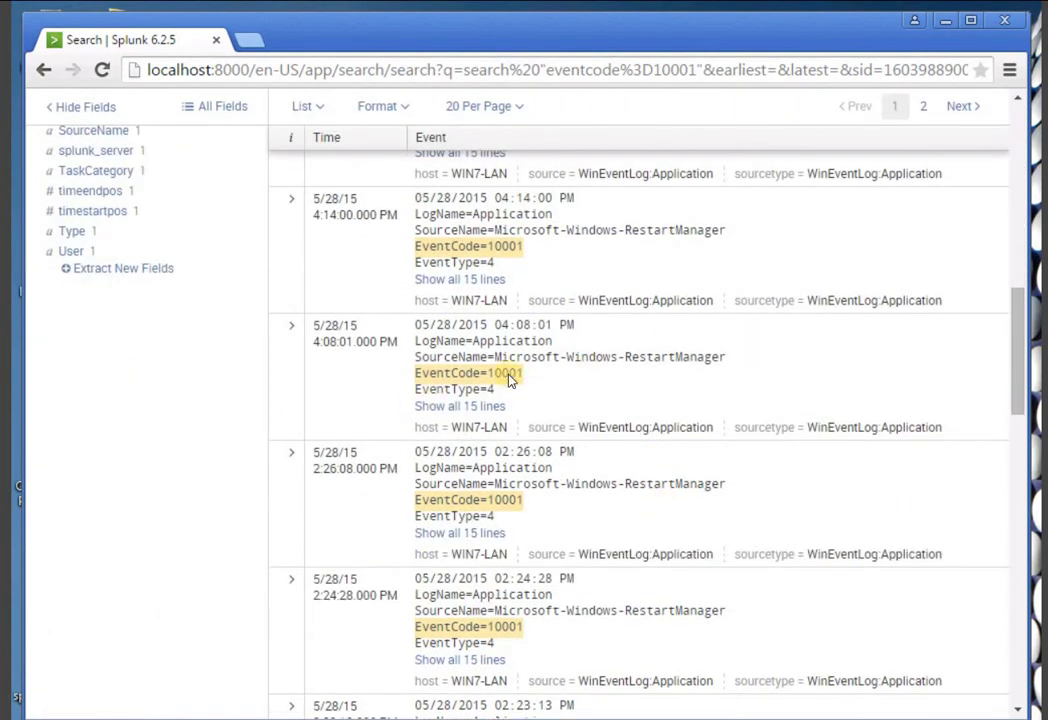
scroll(447, 362, "up", 10)
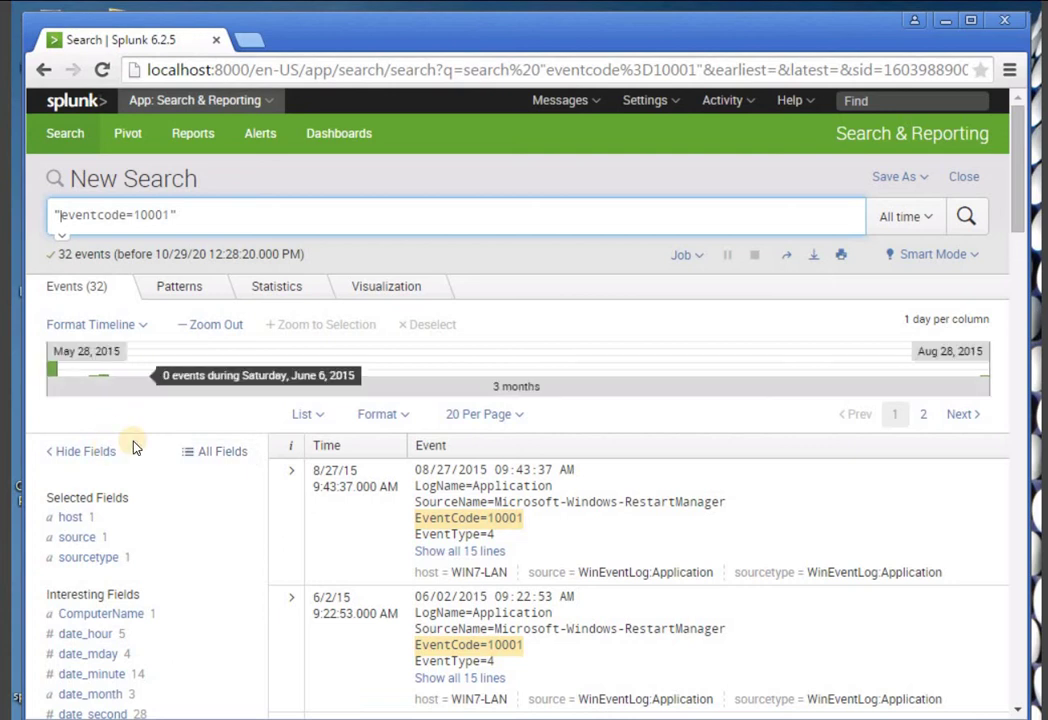
- Save the search as a report titled Restarts and view the report
left_click(914, 188)
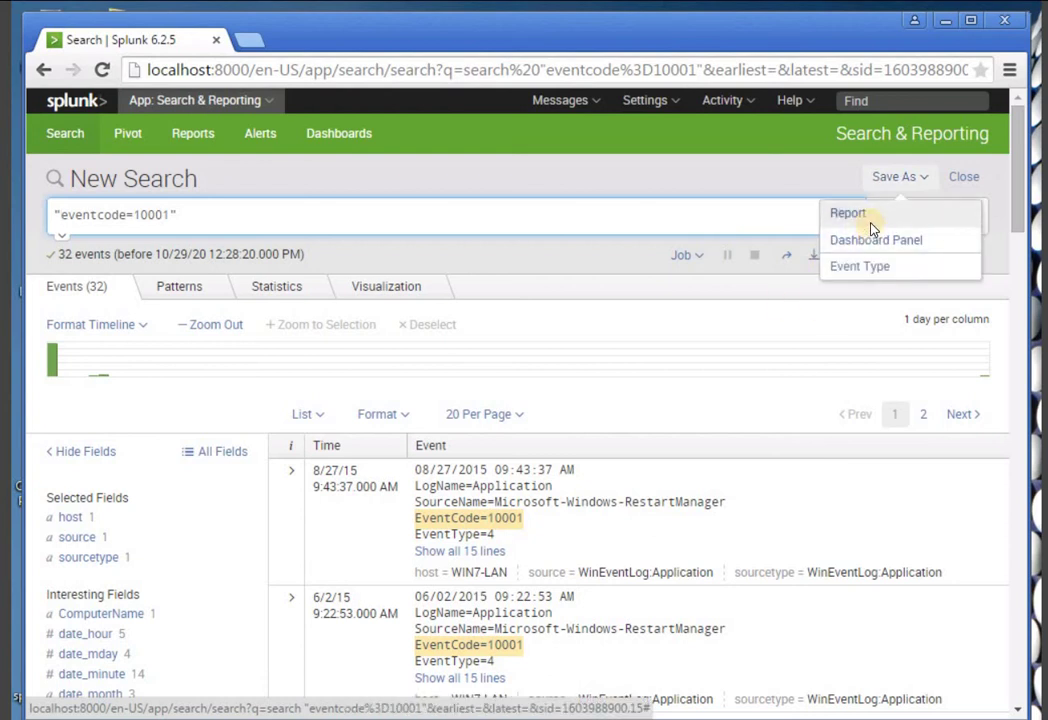
left_click(871, 220)
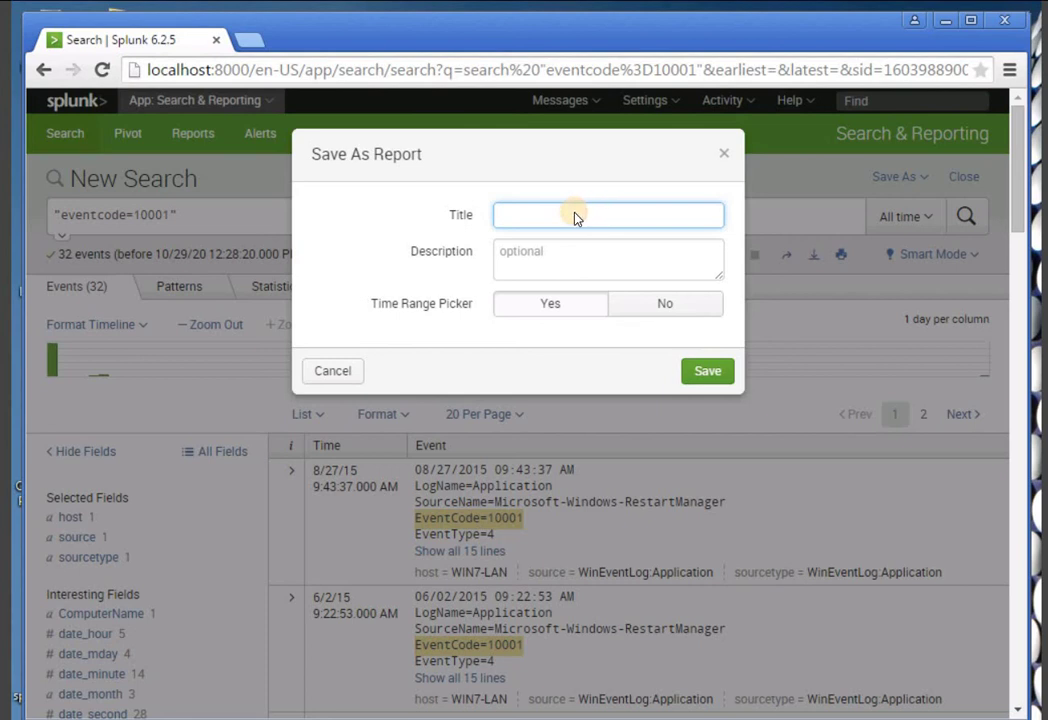
type("Restarts")
left_click(710, 373)
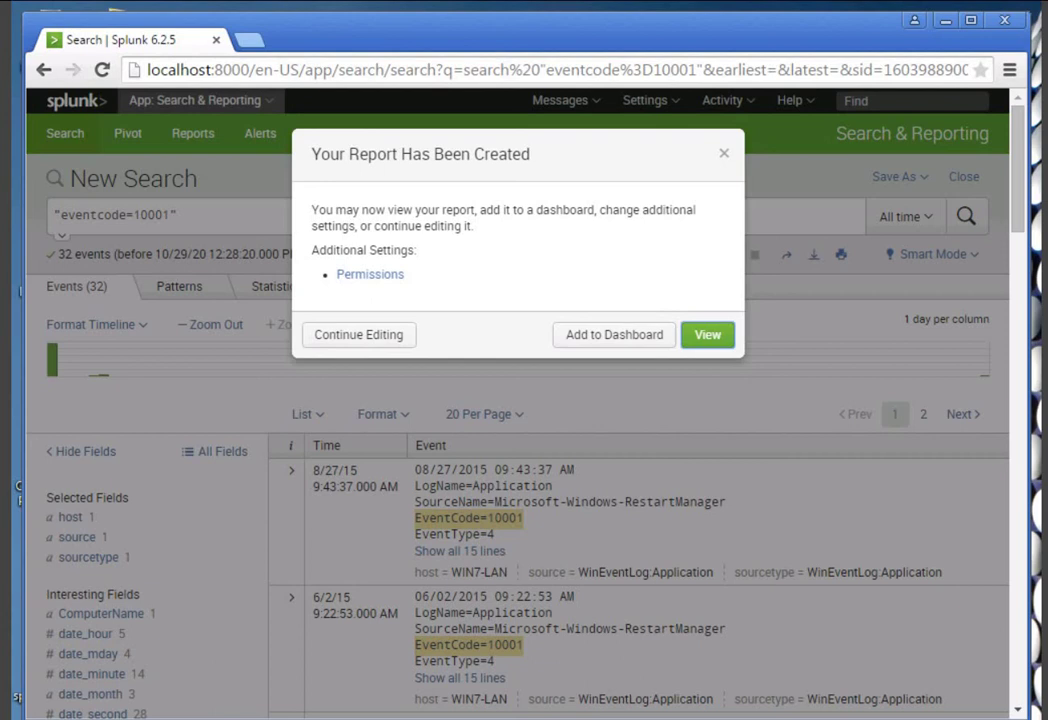
left_click(706, 337)
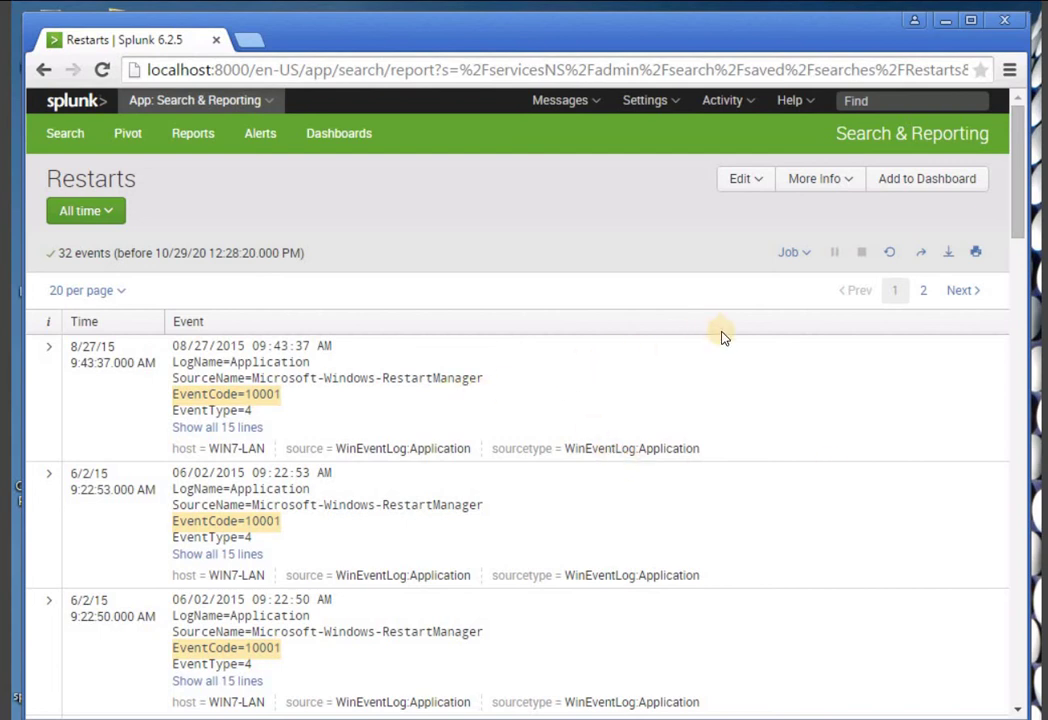
scroll(720, 335, "down", 3)
scroll(600, 317, "up", 3)
- Begin adding the Restarts report to a new dashboard titled Windows Events, with its permissions set to Shared in App
left_click(921, 182)
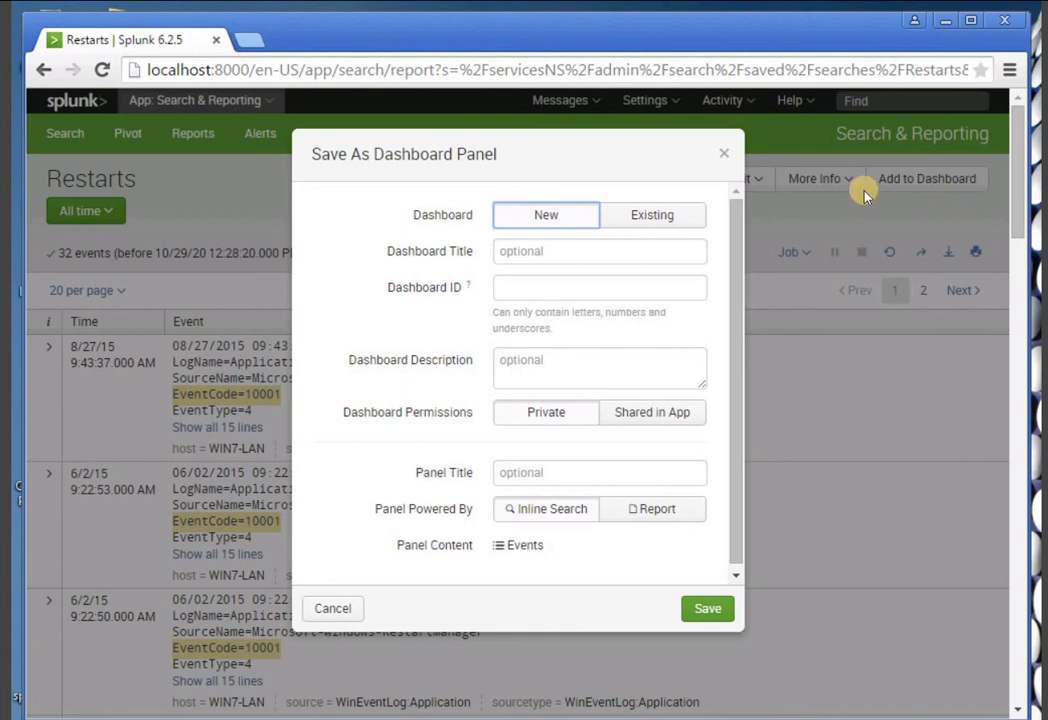
left_click(517, 252)
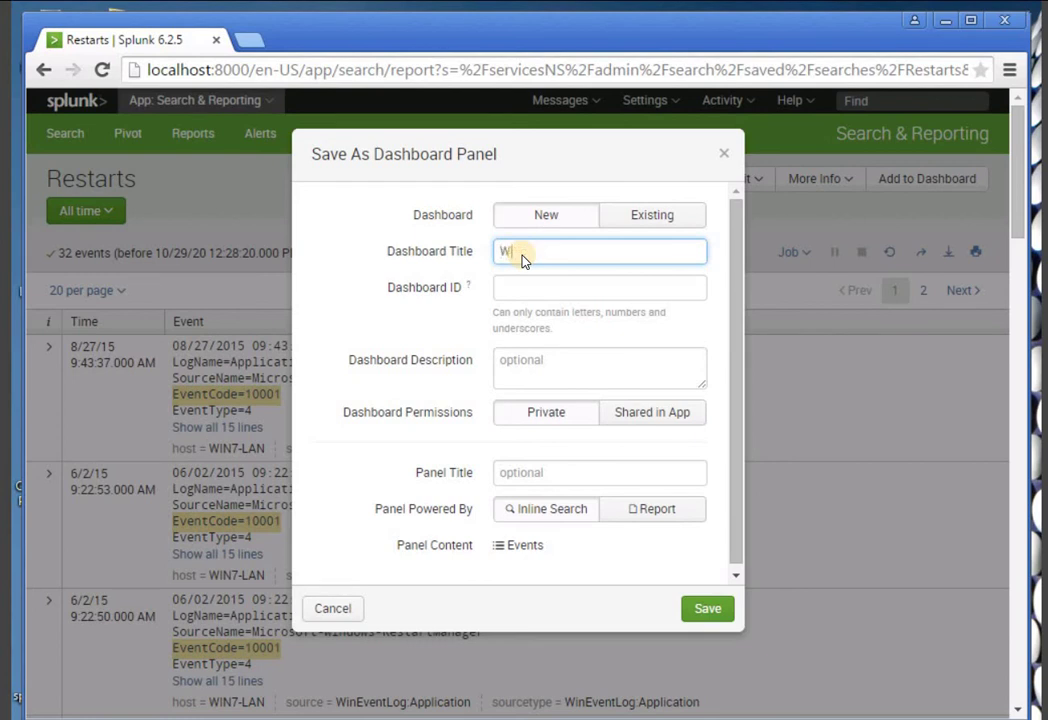
type("indows")
type("Evenr")
key("BackSpace")
type("ts")
left_click(650, 420)
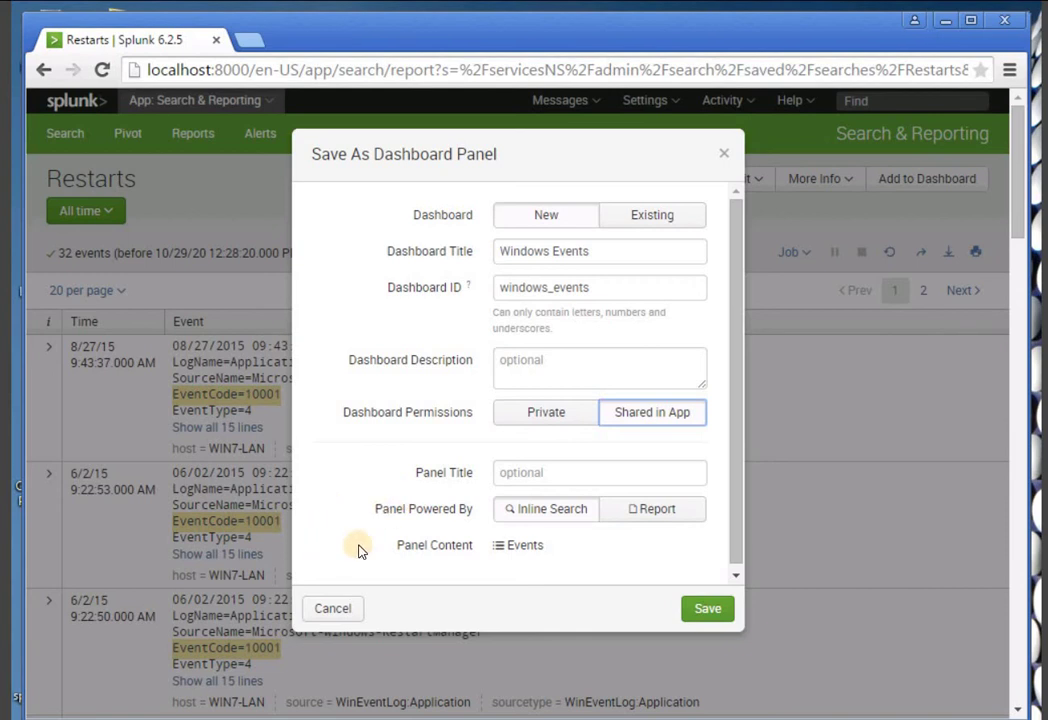
- Title the panel windows Events, power it by Report, save the dashboard panel and view the dashboard
left_click(508, 478)
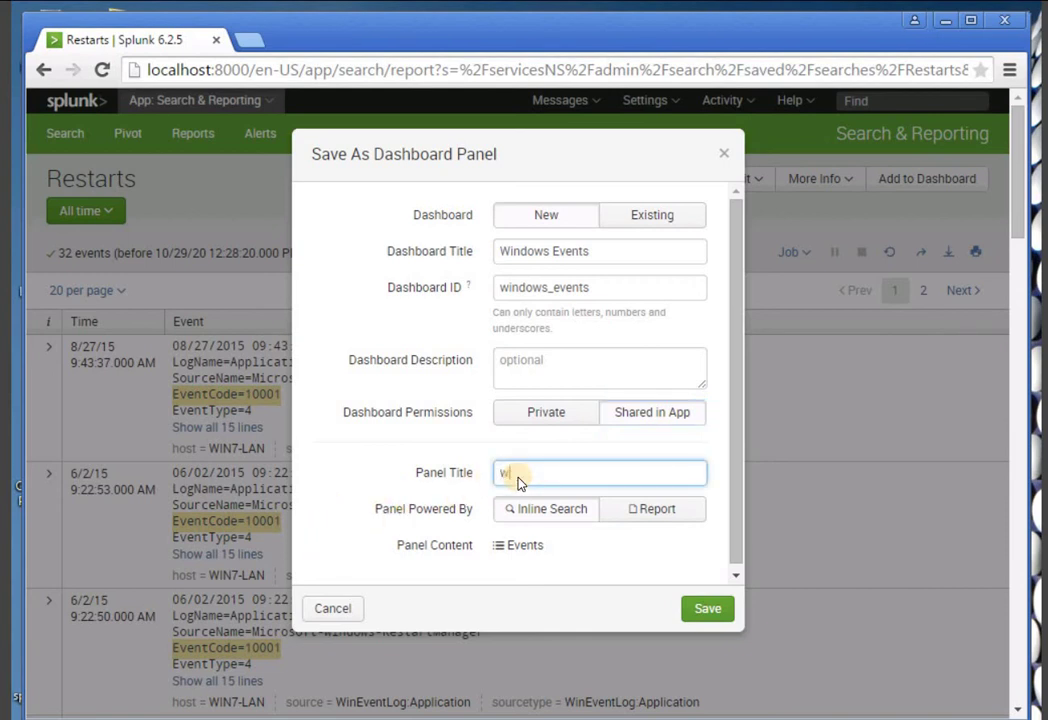
type("windows Events")
left_click(664, 513)
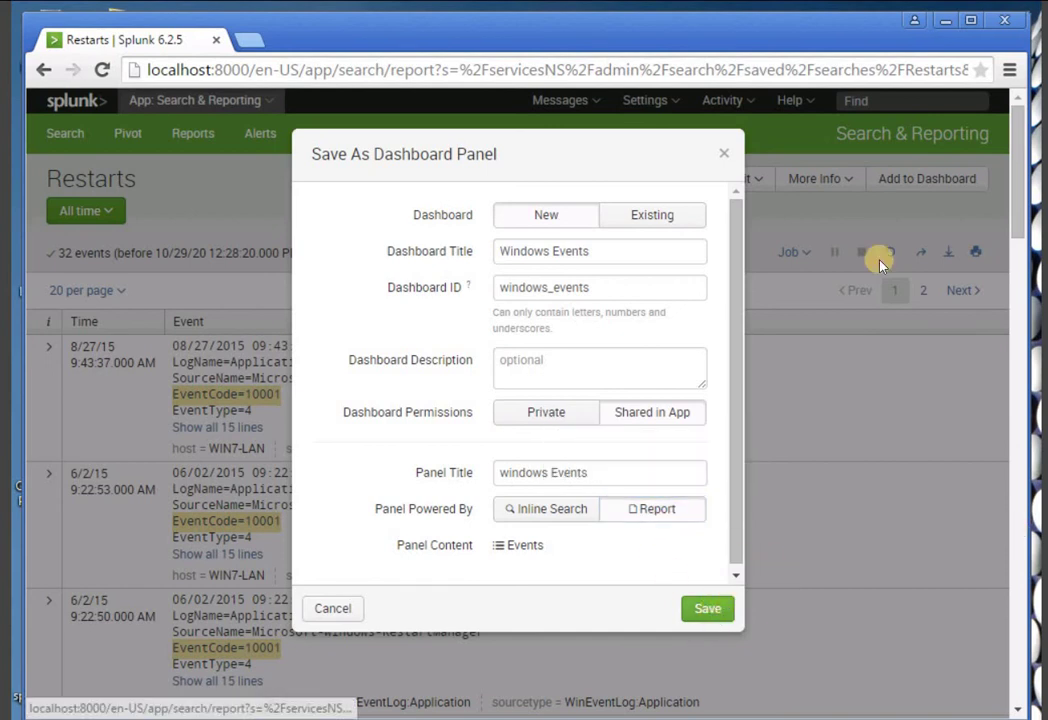
left_click(707, 608)
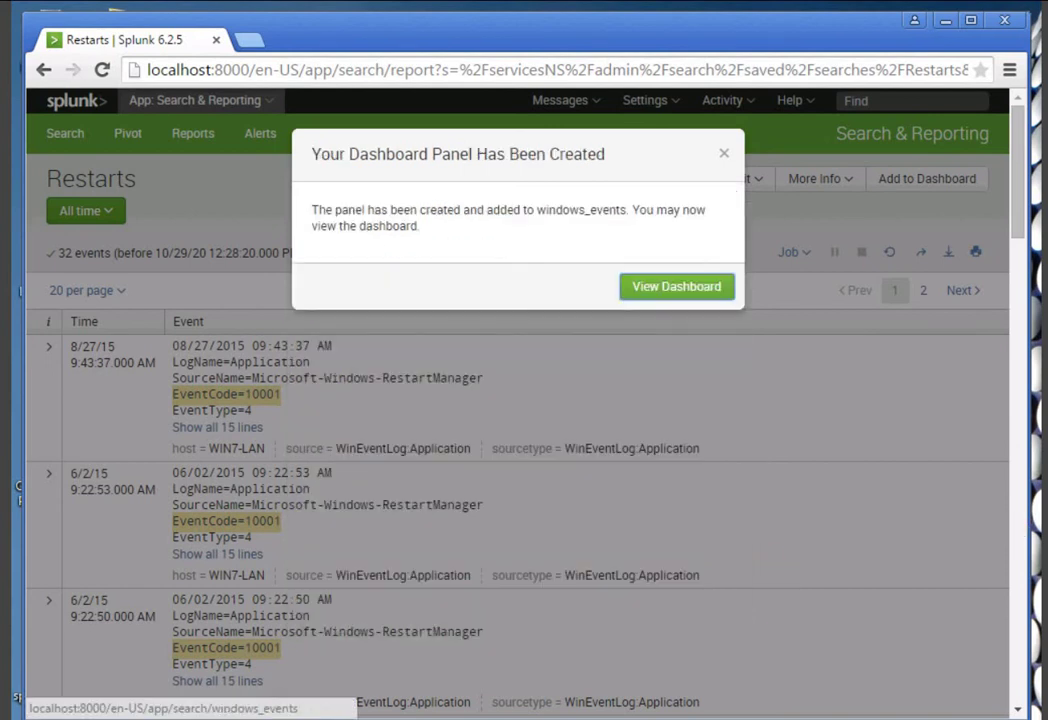
left_click(678, 287)
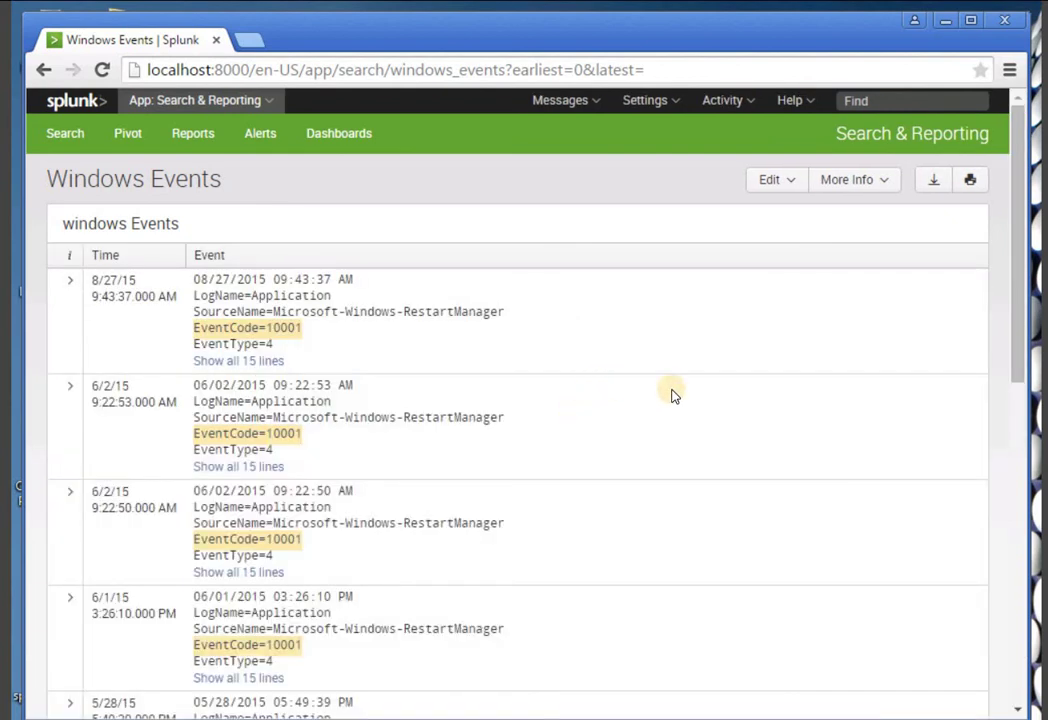
- Look through the events on the Windows Events dashboard and return to the Search & Reporting search page
scroll(674, 393, "down", 3)
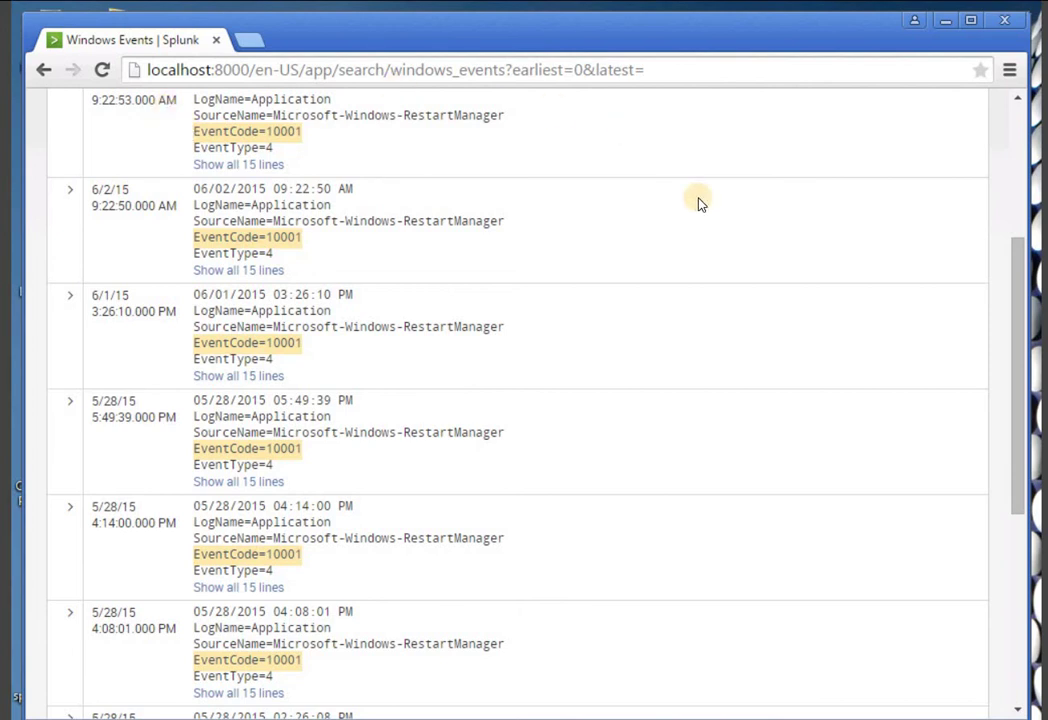
scroll(252, 208, "up", 3)
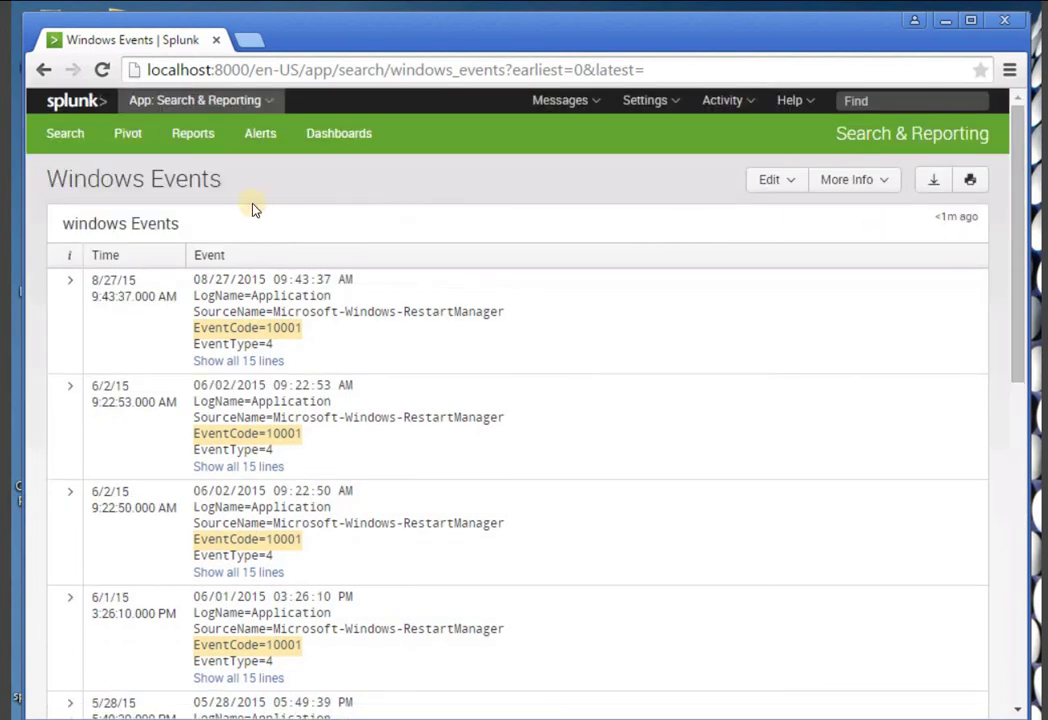
left_click(213, 104)
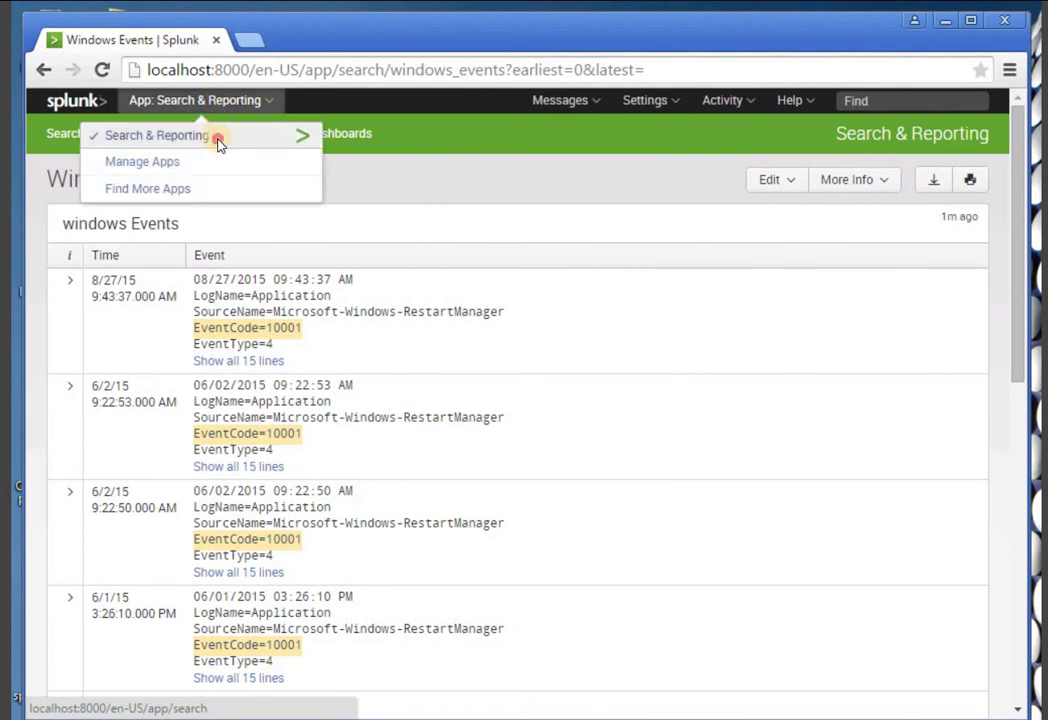
left_click(218, 143)
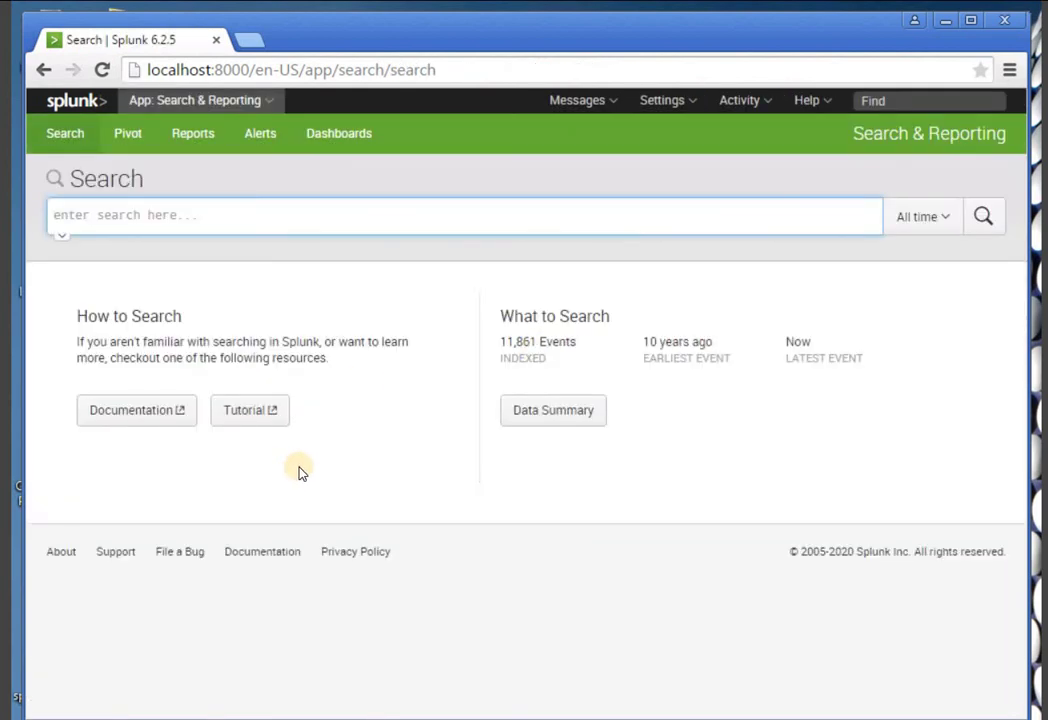
left_click(409, 304)
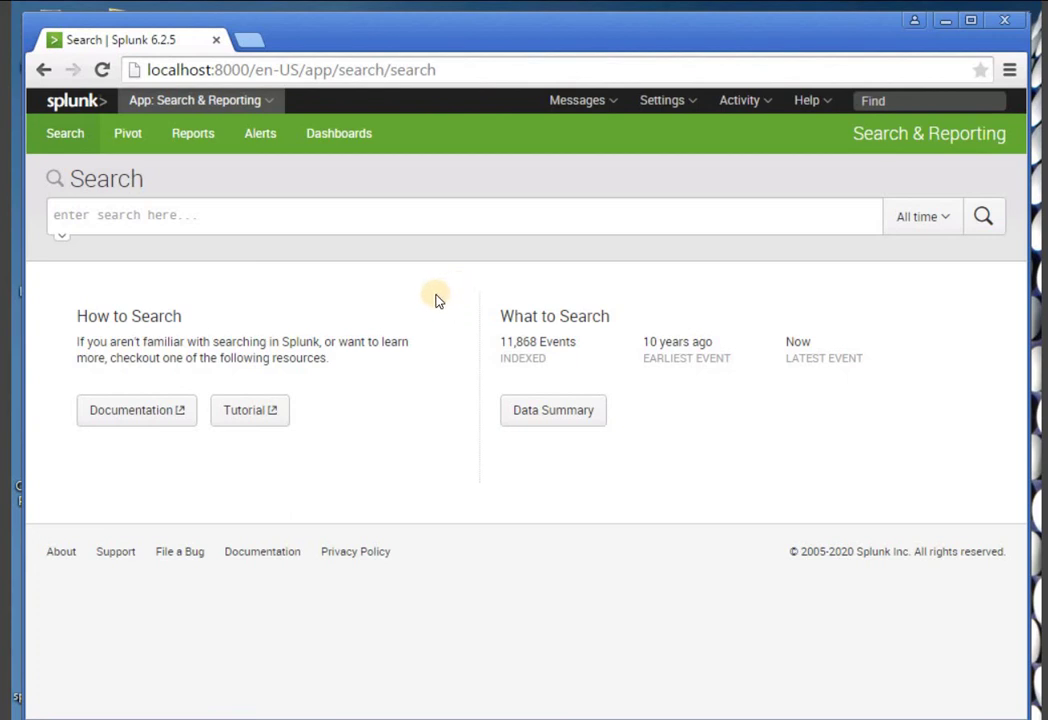
- Search all time for 192.168.0.254 and look through the matching syslog events
left_click(335, 214)
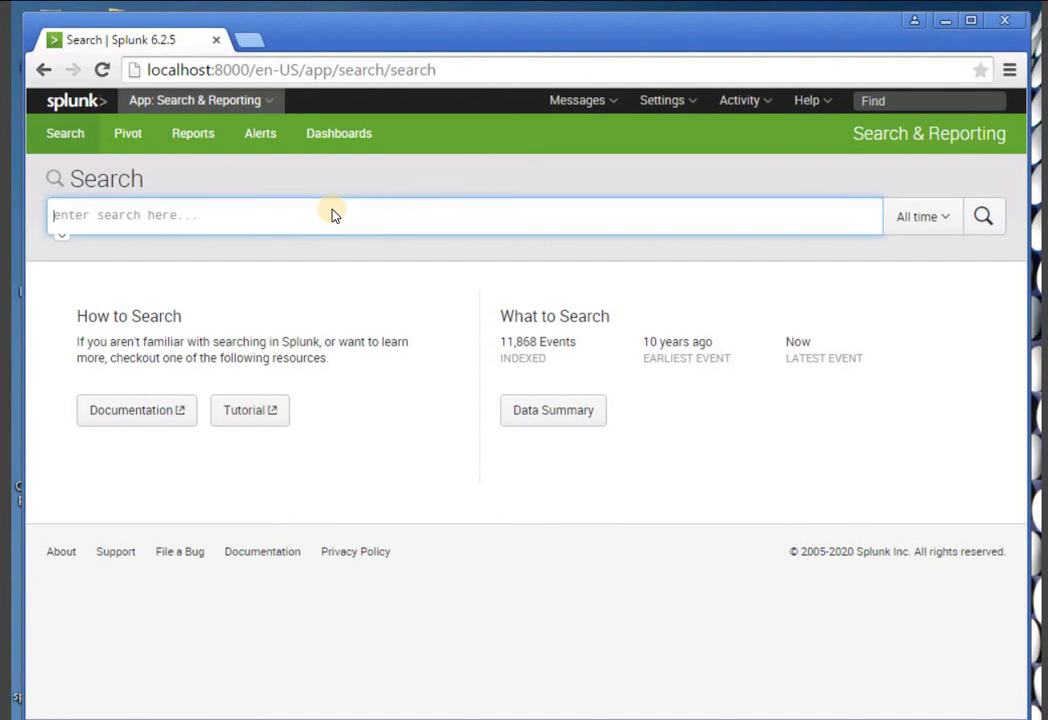
type("192")
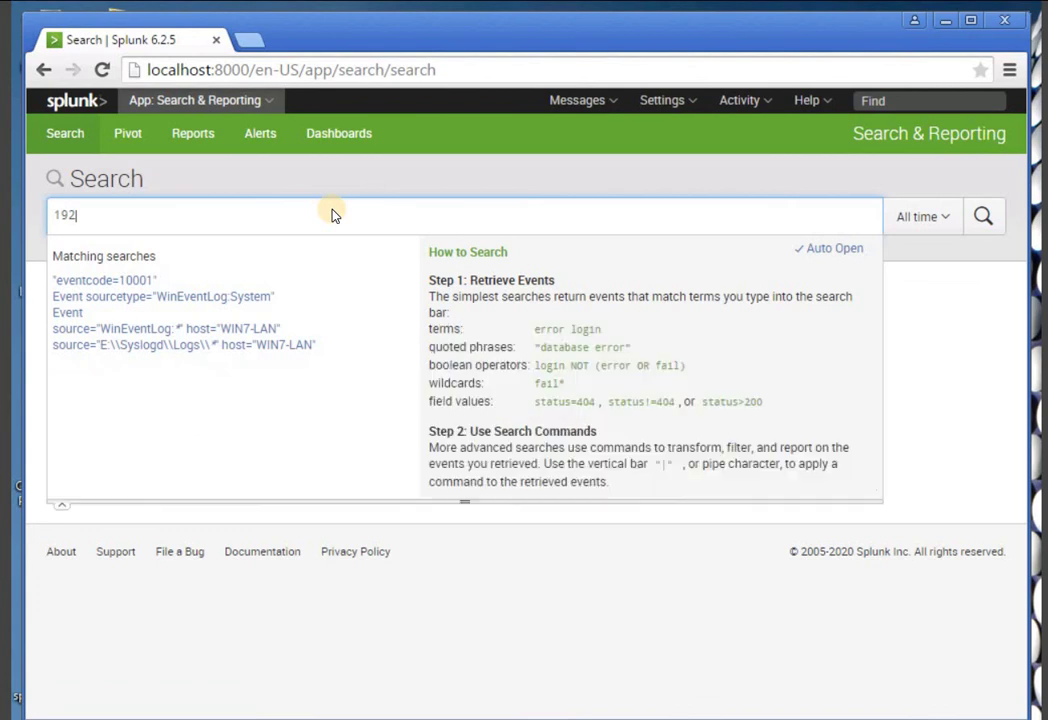
type(".168.0.25")
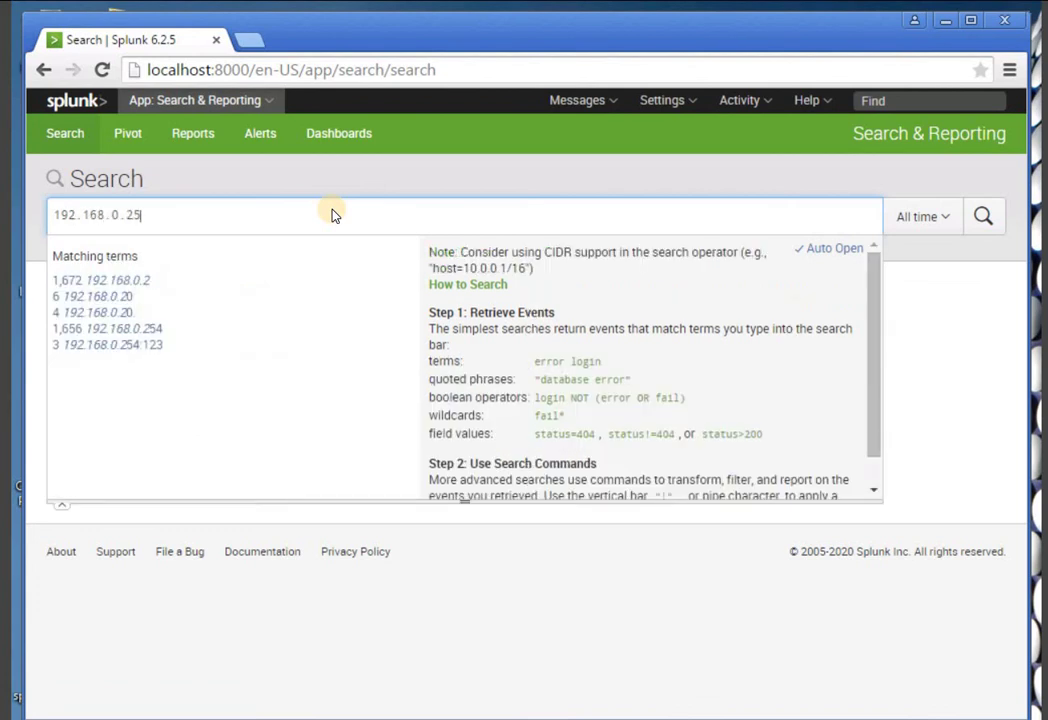
type("4")
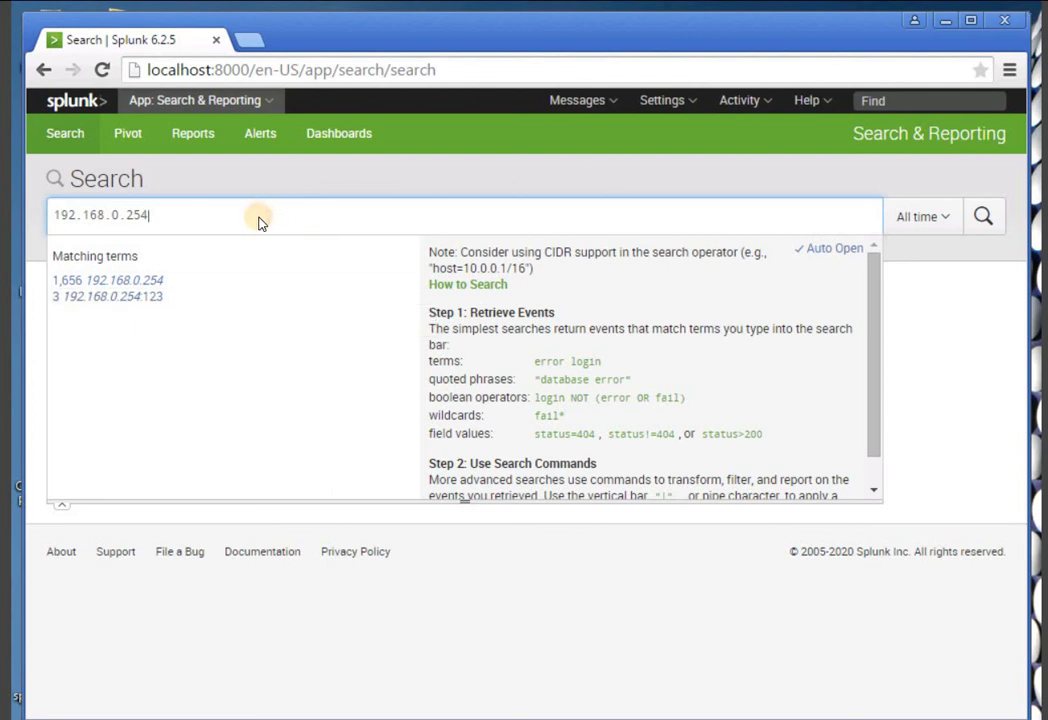
key("Escape")
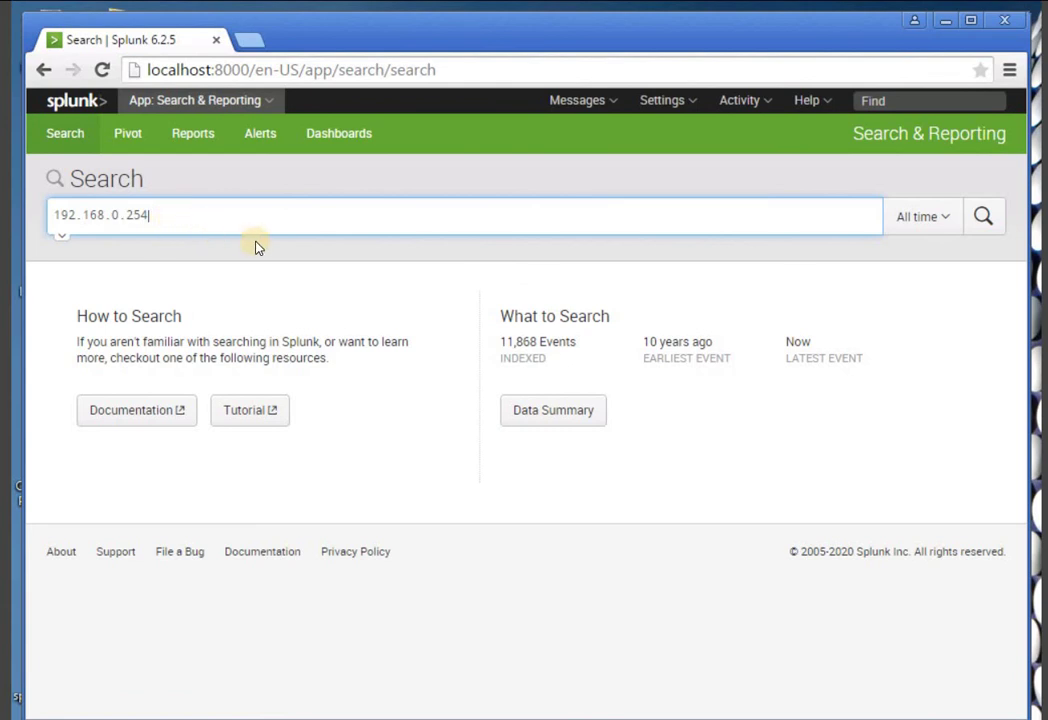
left_click(981, 218)
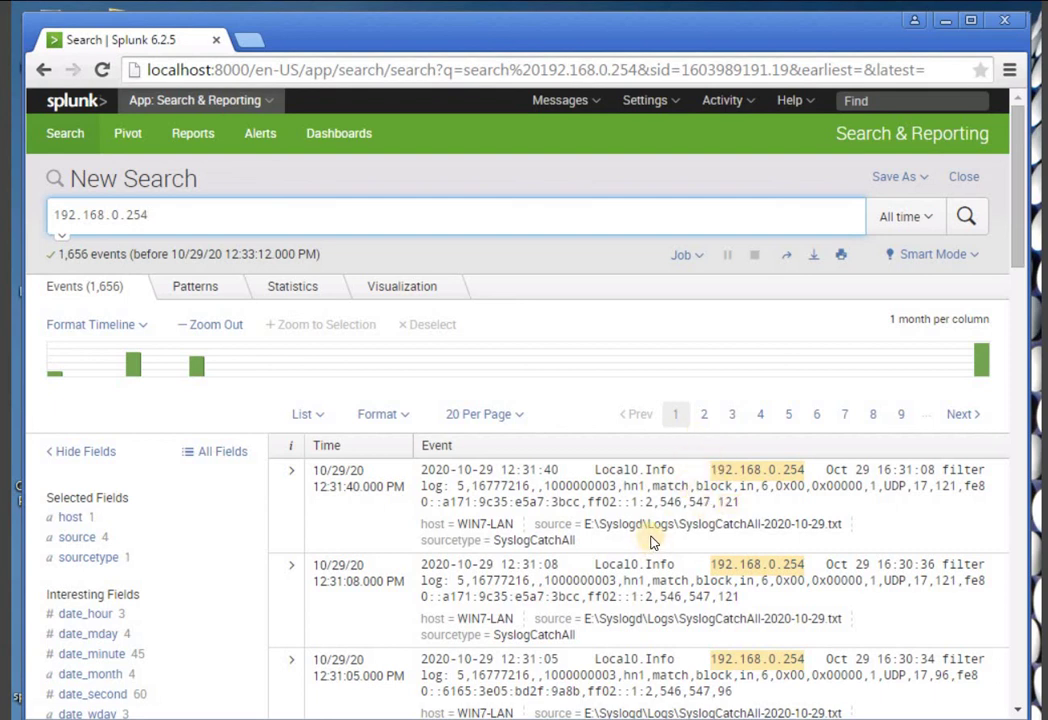
scroll(645, 538, "down", 3)
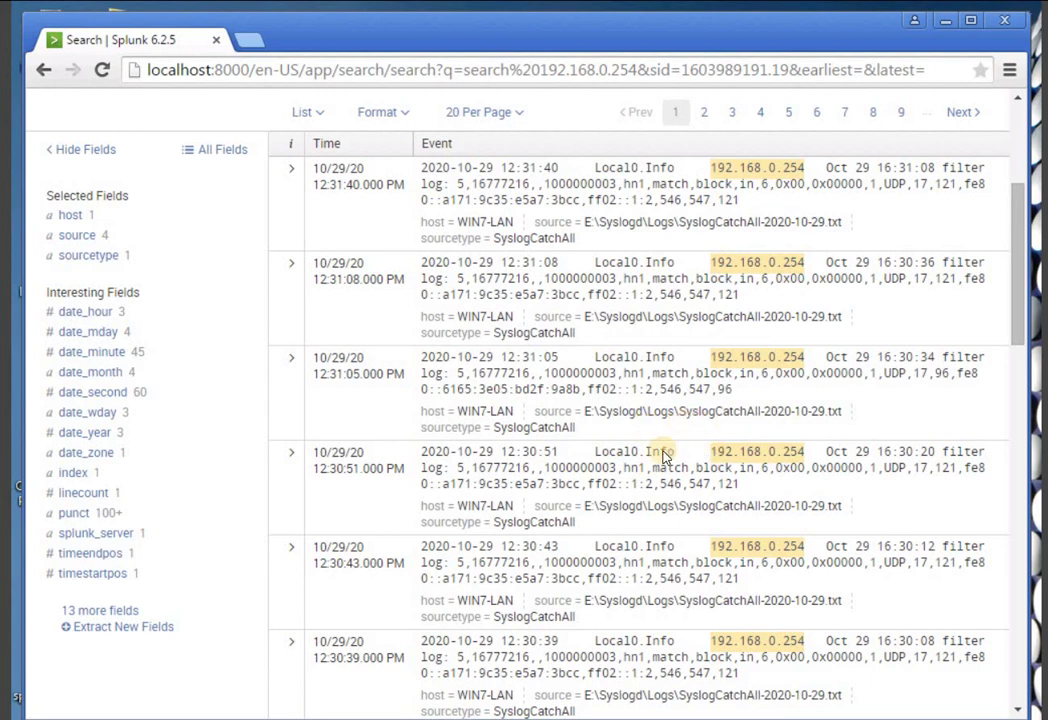
scroll(585, 363, "up", 3)
- Narrow the search to 192.168.0.254 match,block, run it and look through the matching events
left_click(313, 213)
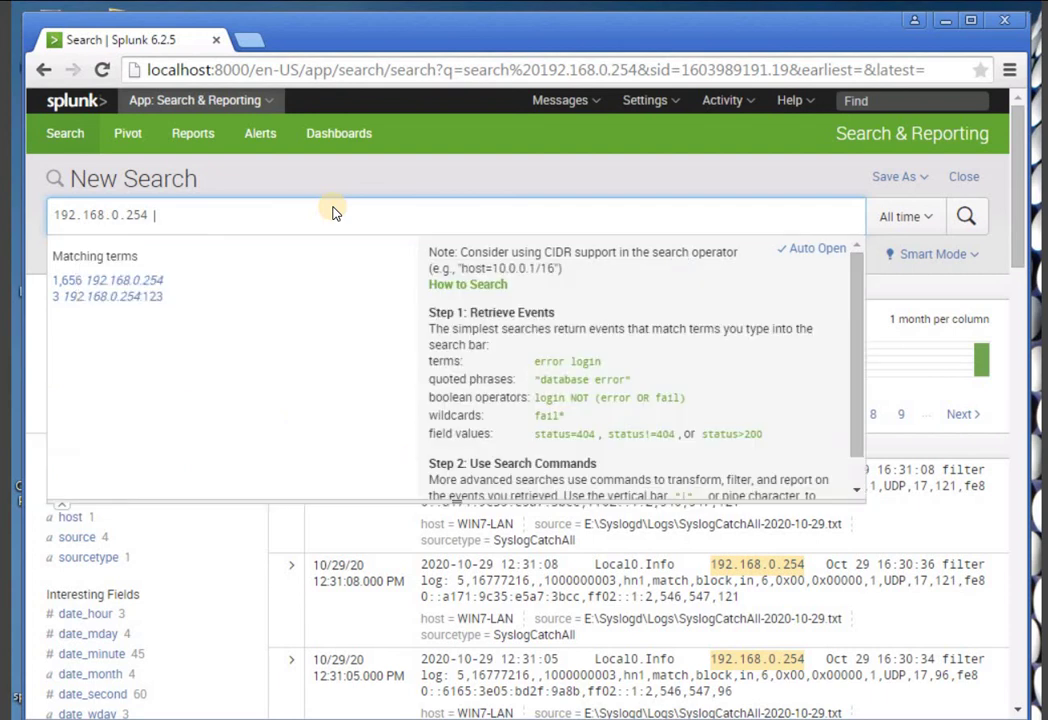
type("mat")
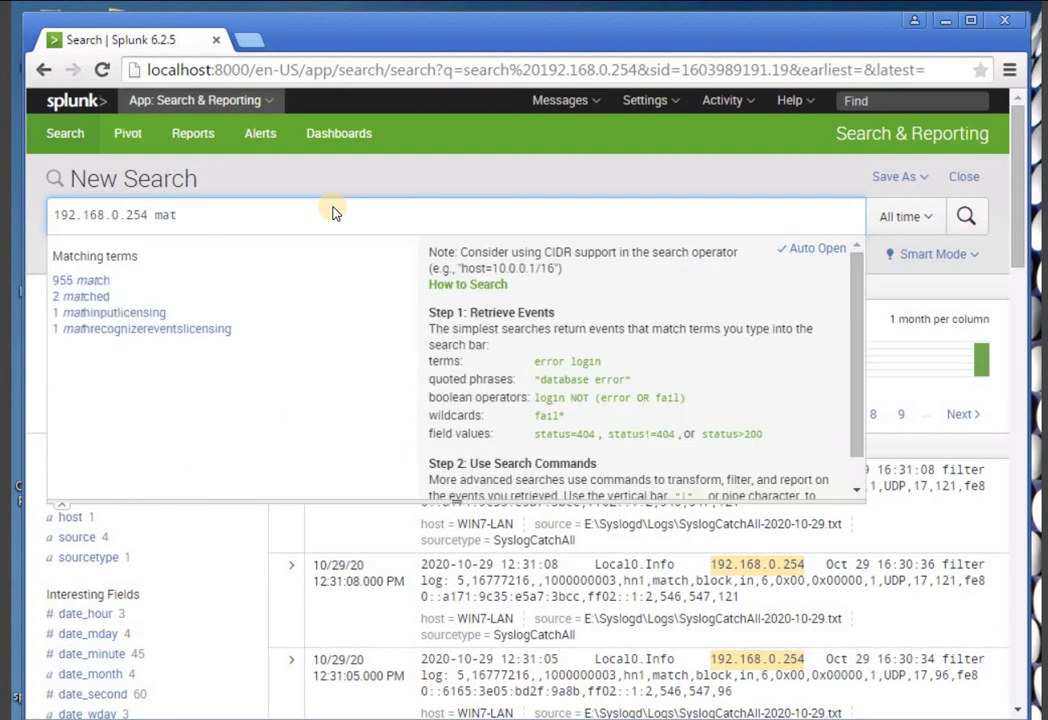
type("ch,")
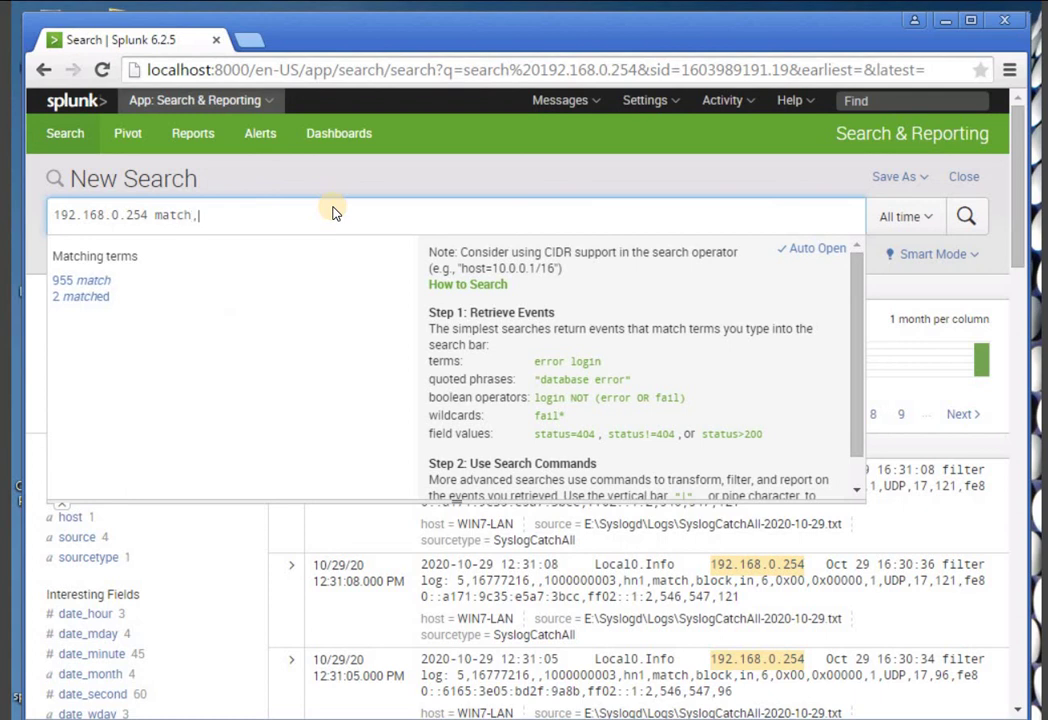
type("block")
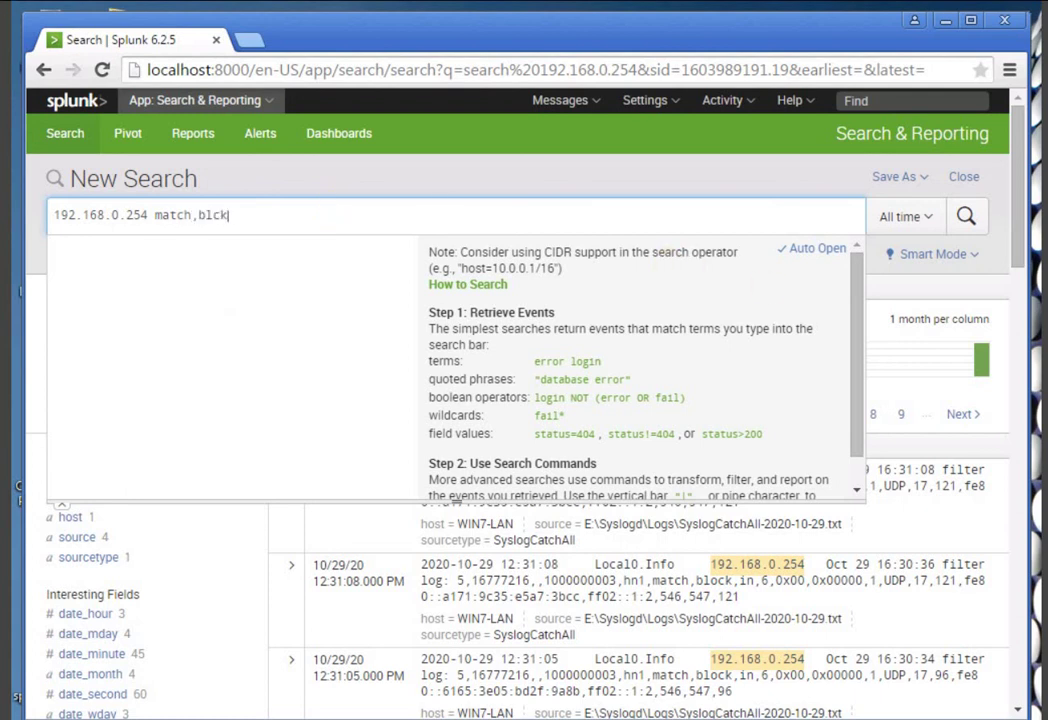
left_click(236, 228)
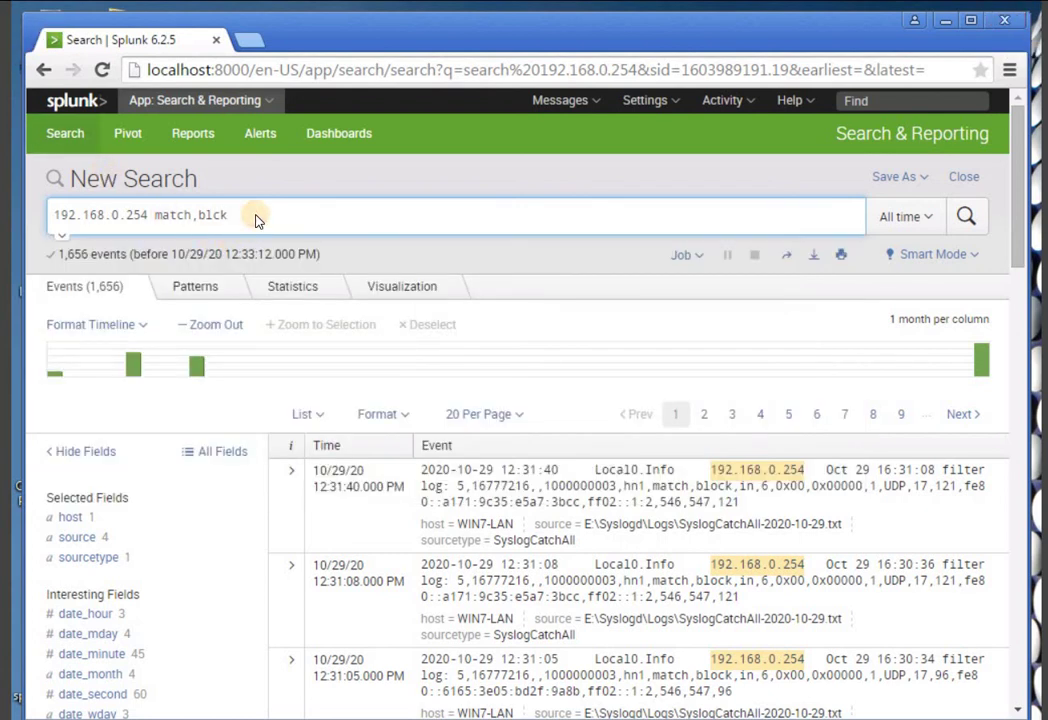
key("BackSpace")
key("BackSpace")
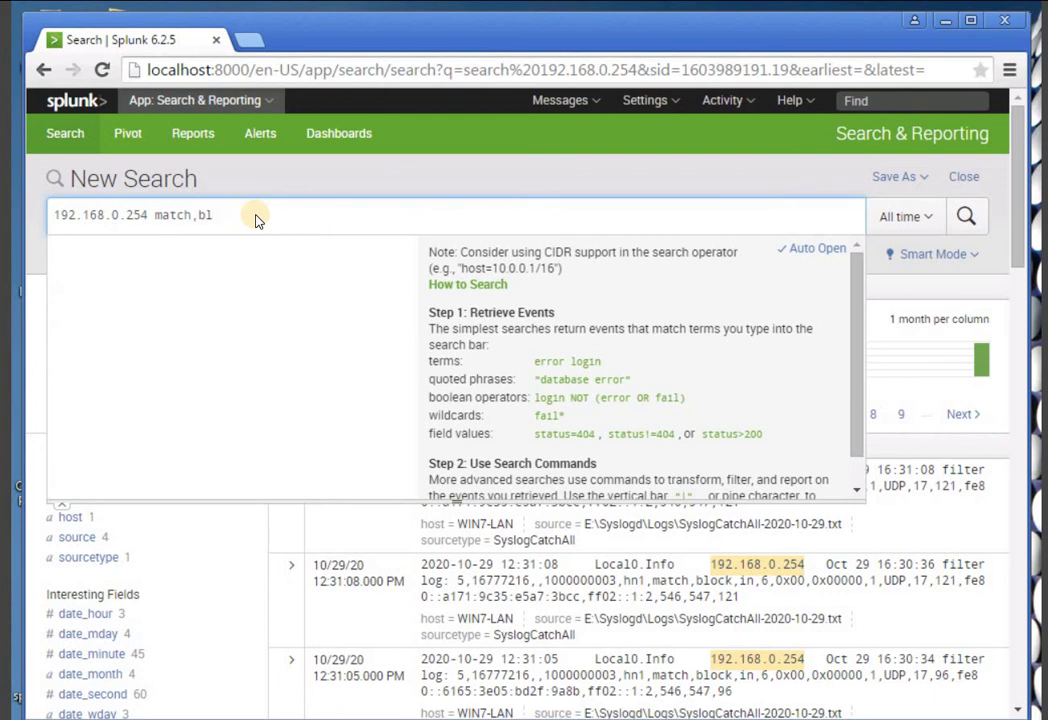
type("ock")
left_click(966, 217)
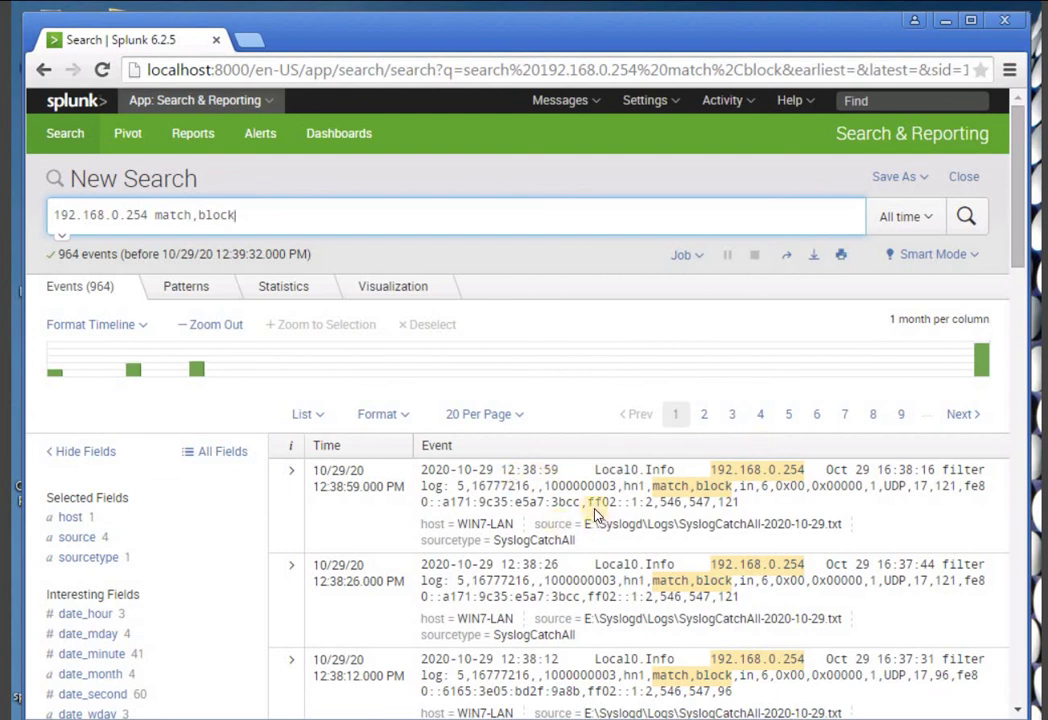
scroll(688, 463, "down", 3)
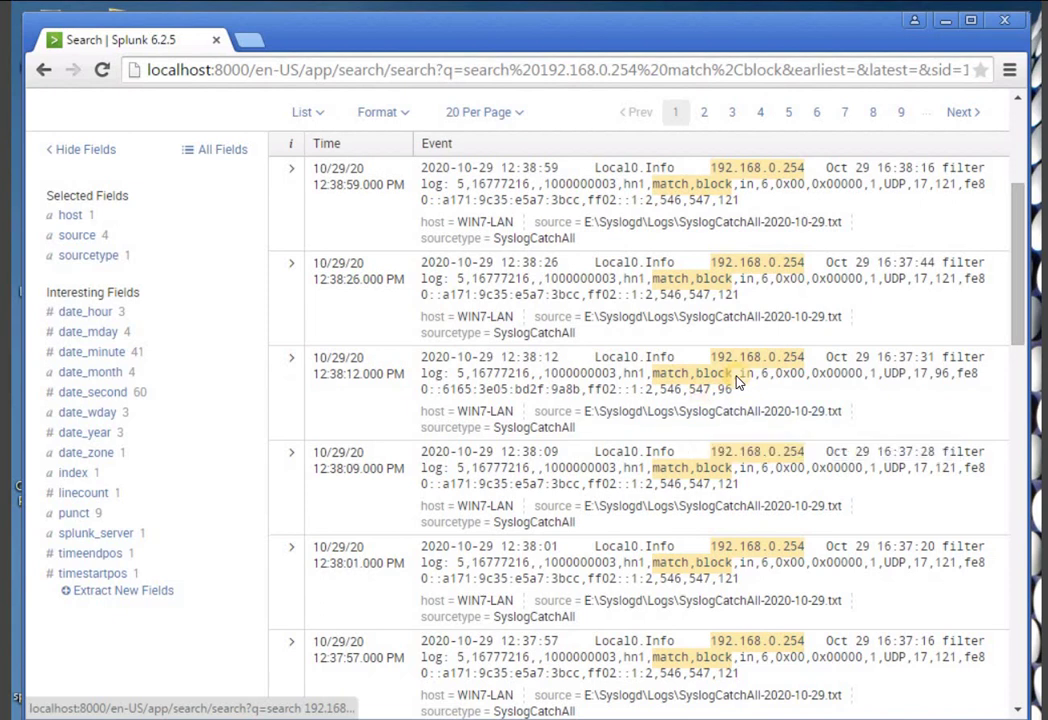
scroll(725, 257, "up", 3)
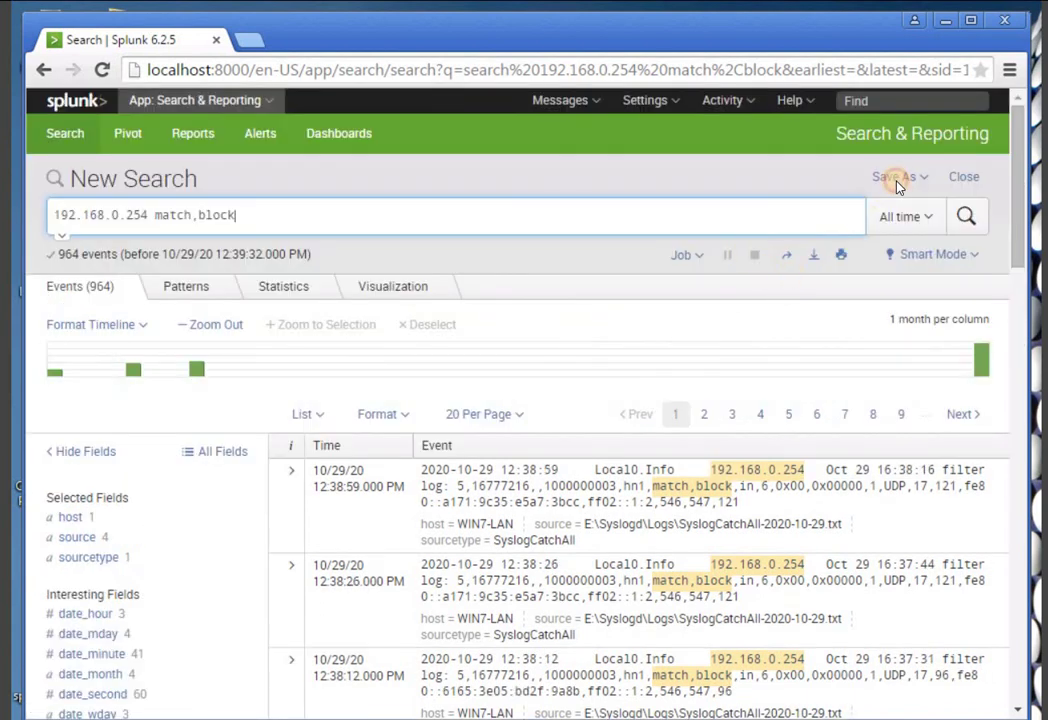
- Save the search as a report titled Firewall Blocks and view the report
left_click(896, 177)
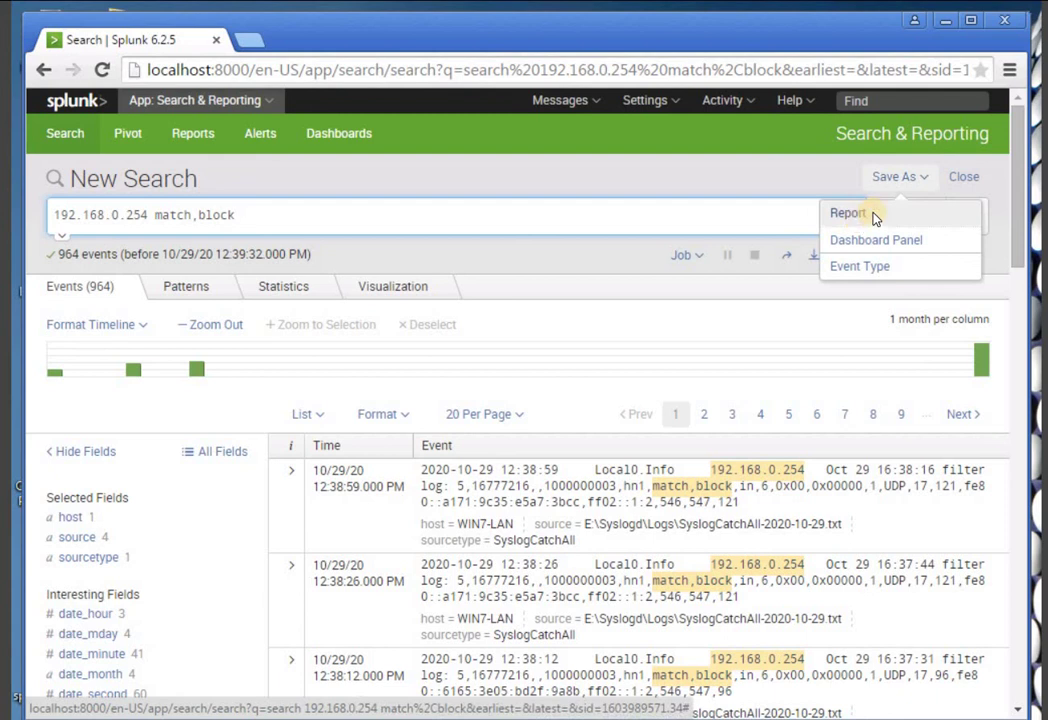
left_click(874, 215)
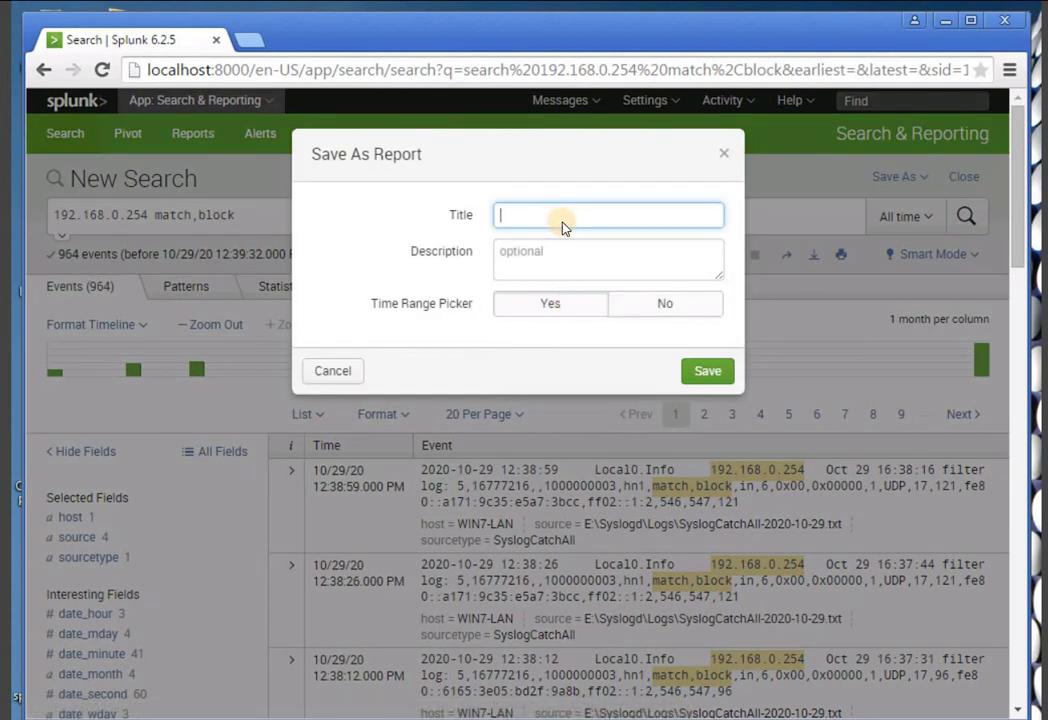
type("Firea")
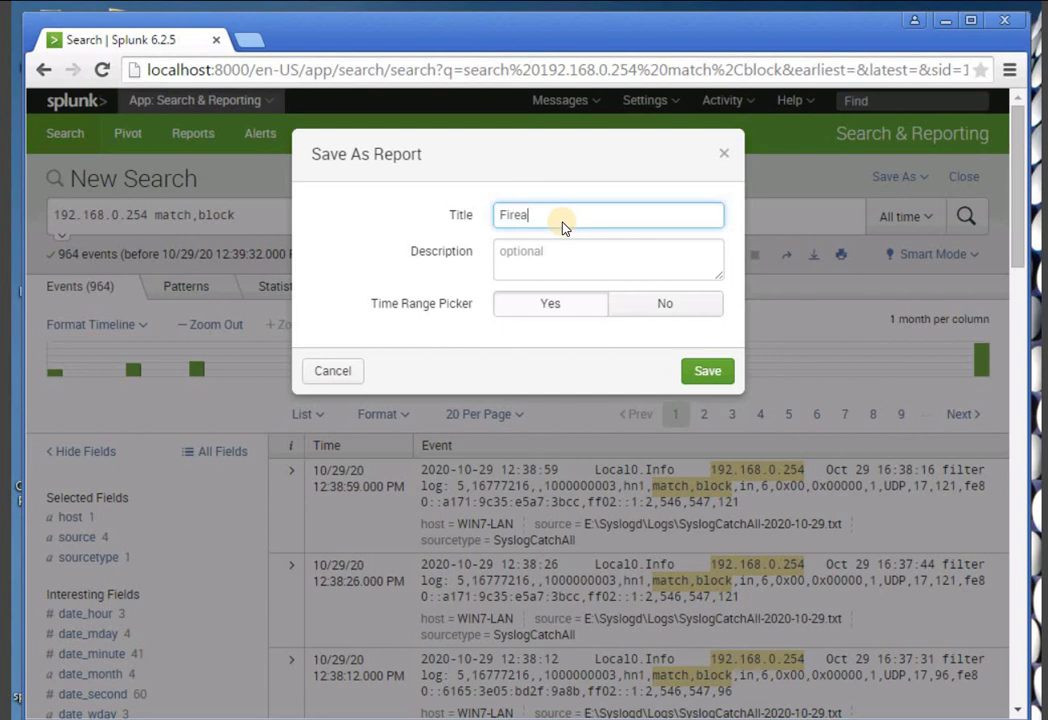
key("BackSpace")
type("wall Blocks")
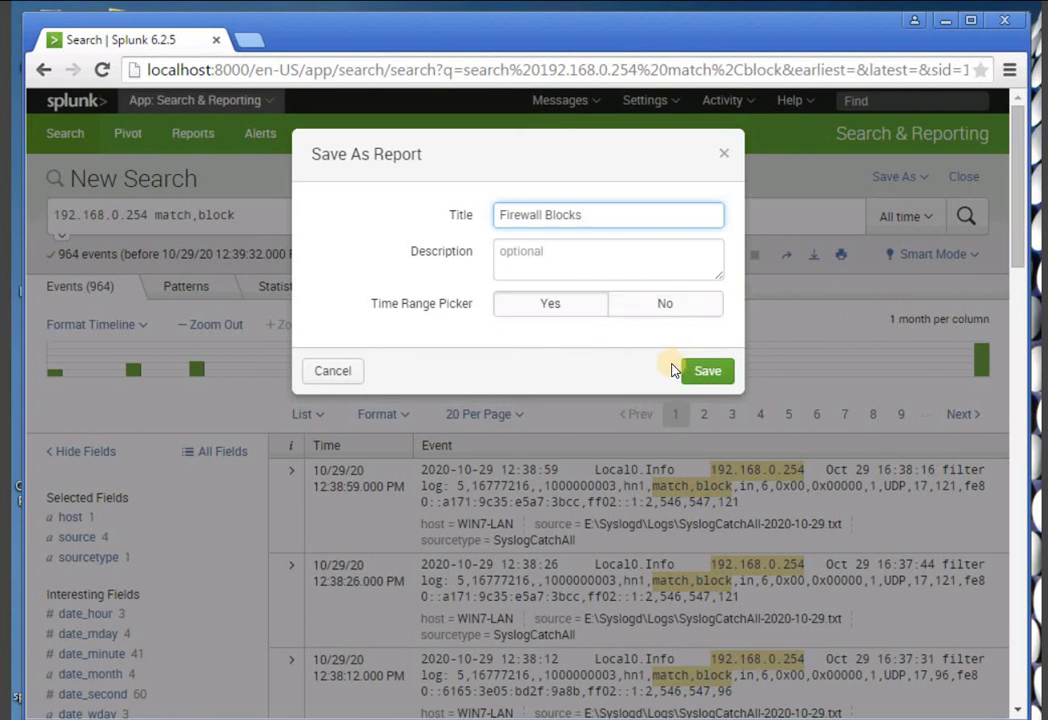
key("Return")
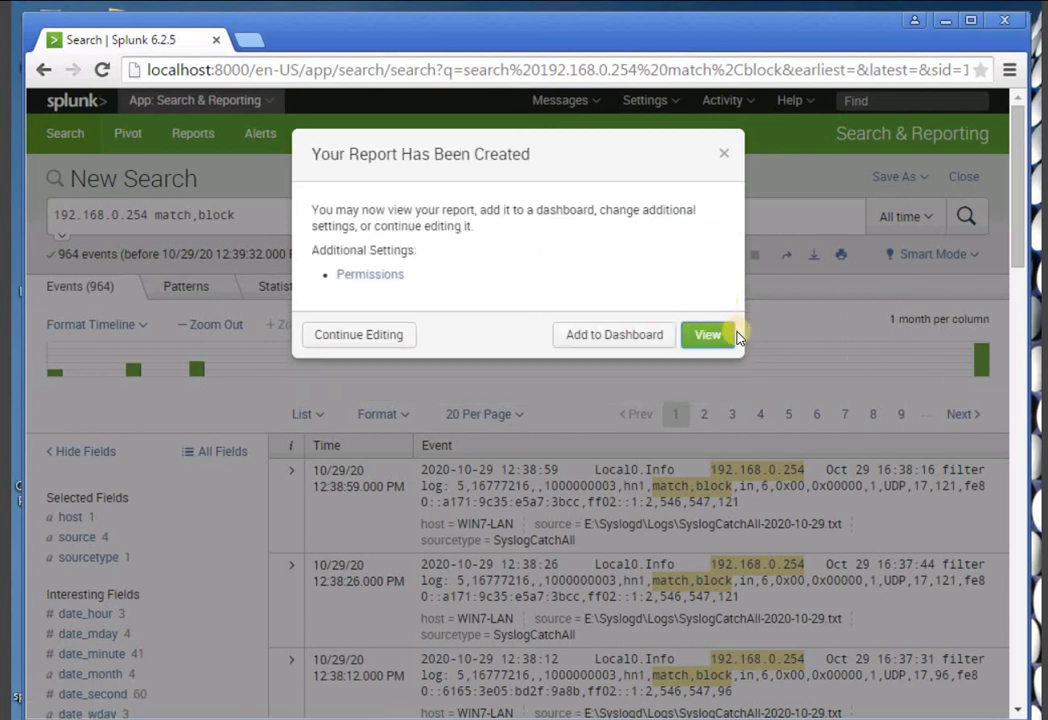
left_click(708, 338)
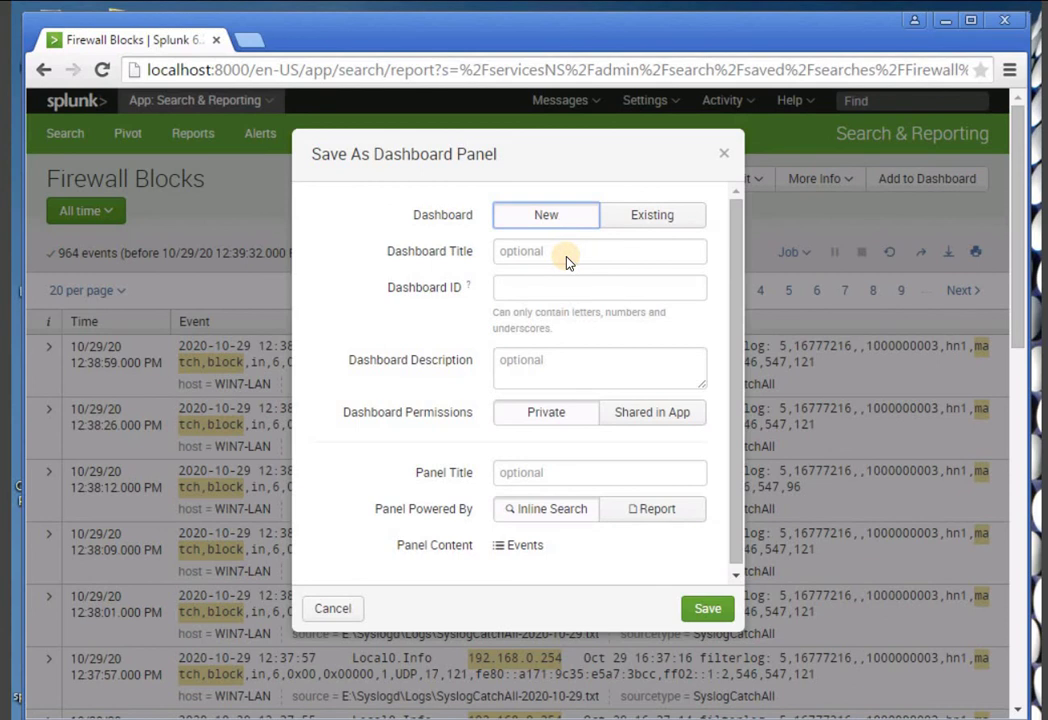
- Add the Firewall Blocks report to a new dashboard titled Firewall Blocks, with its permissions set to Shared in App
left_click(567, 261)
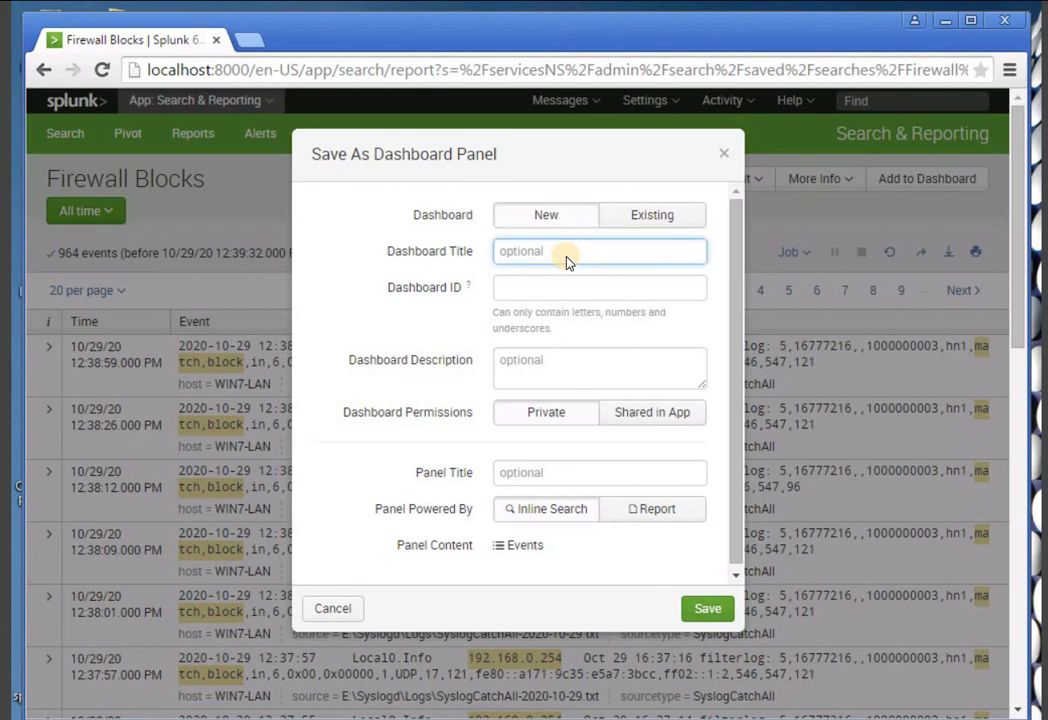
type("Firewall")
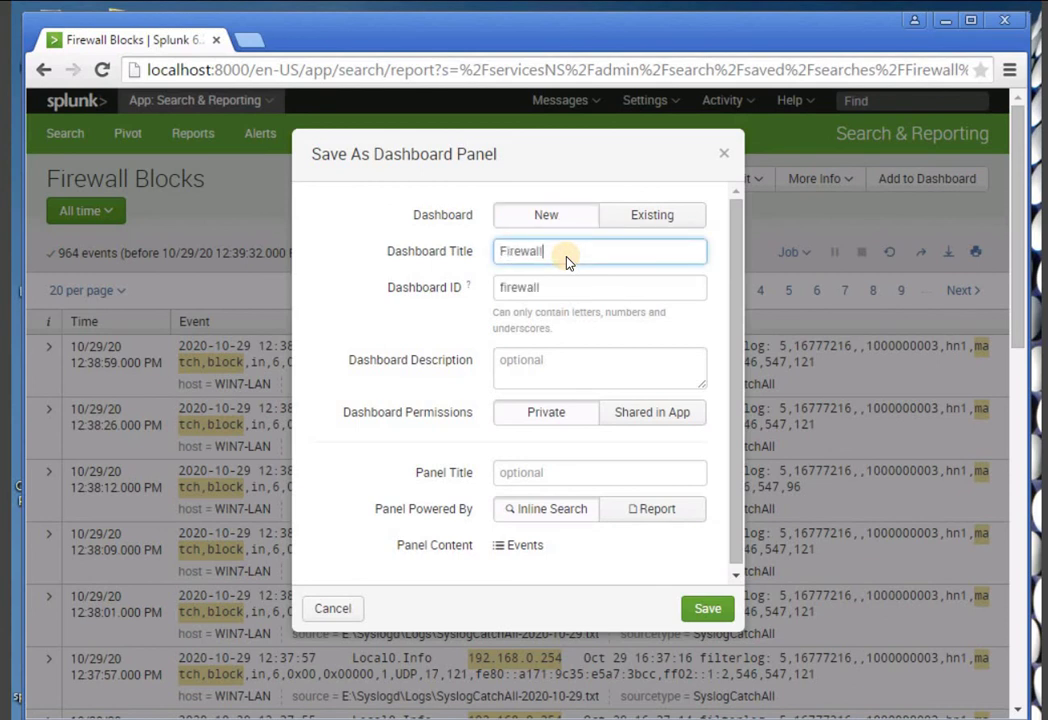
type(" Blocsk")
key("BackSpace")
key("BackSpace")
type("ks")
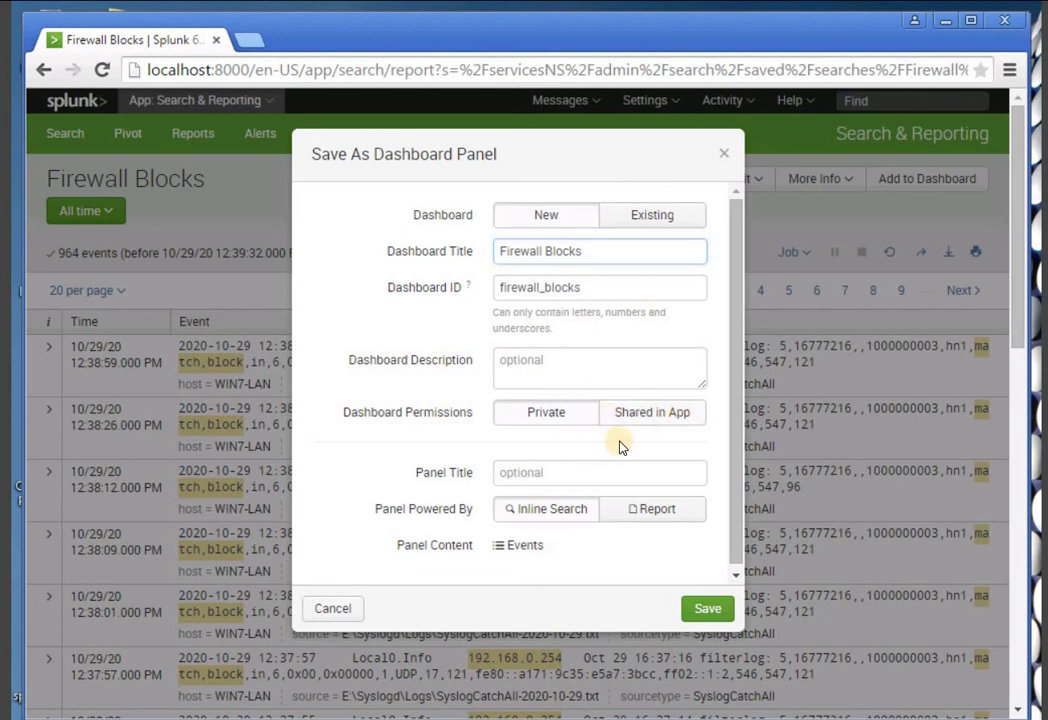
left_click(672, 413)
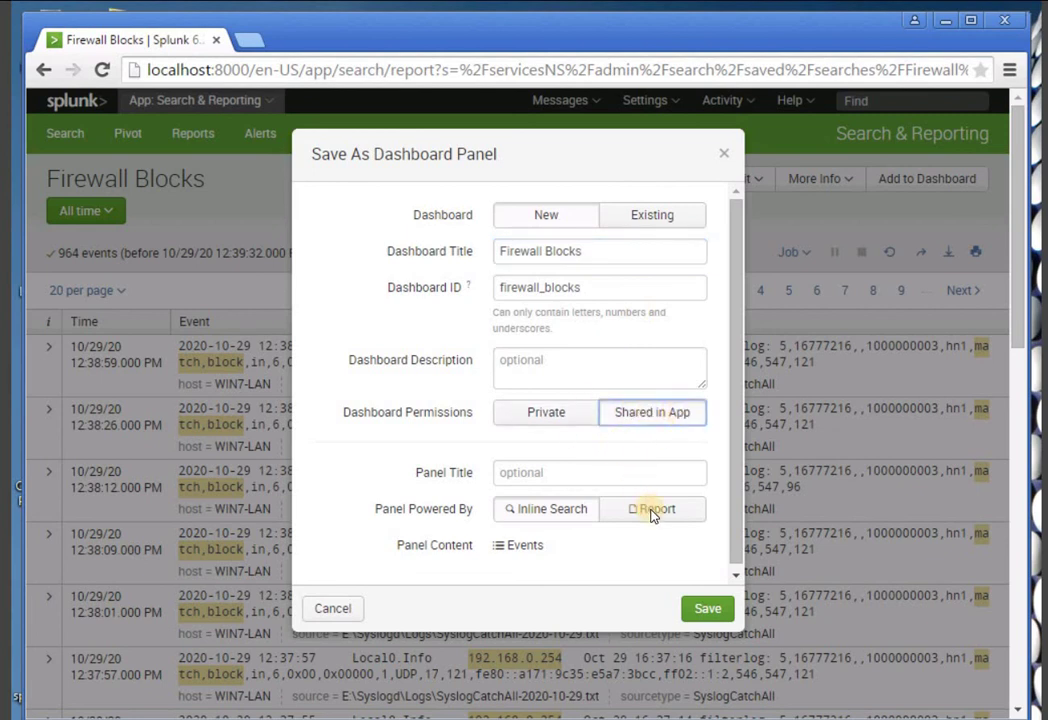
- Power the panel by Report, title it Firewall, save the dashboard panel and view the dashboard
left_click(652, 511)
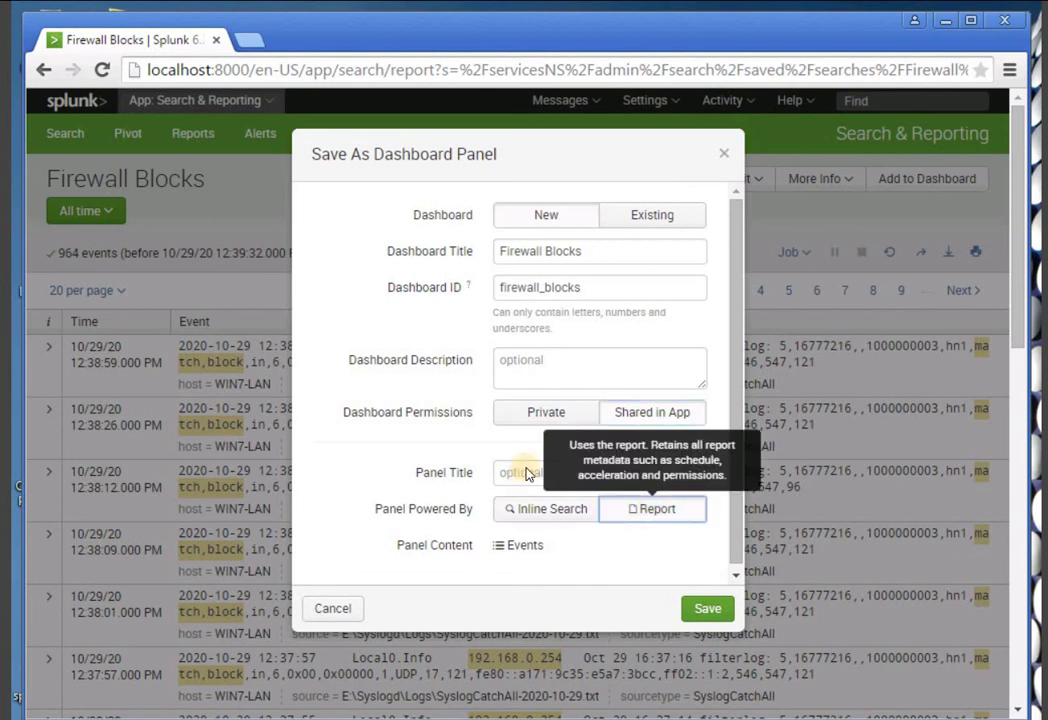
left_click(531, 480)
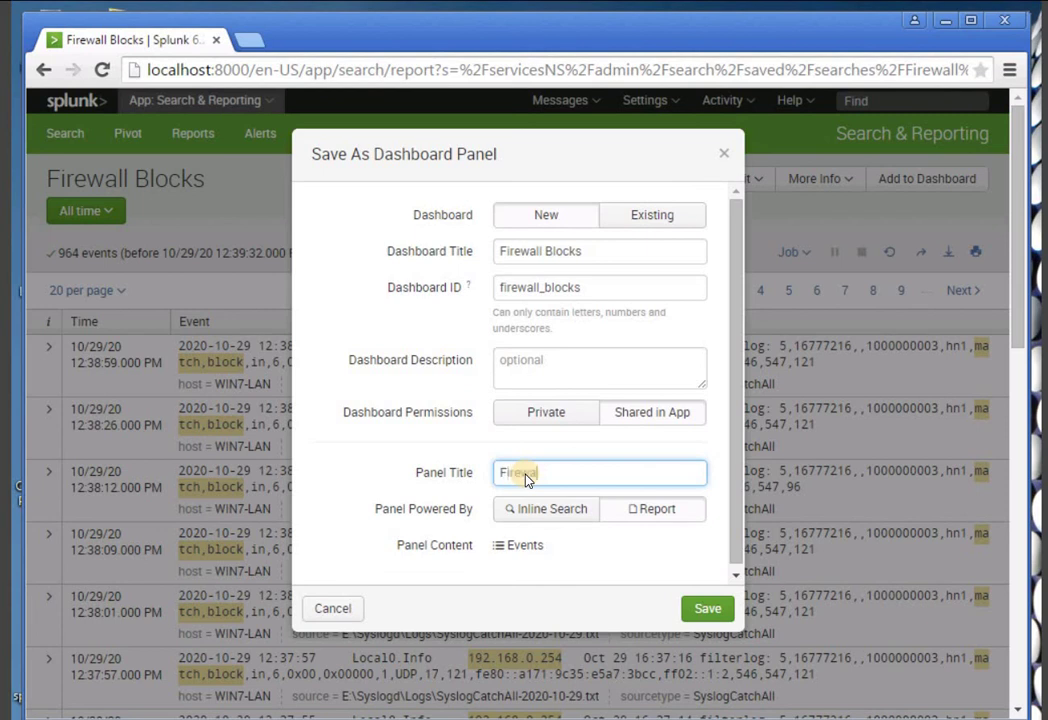
type("Firewall")
left_click(709, 612)
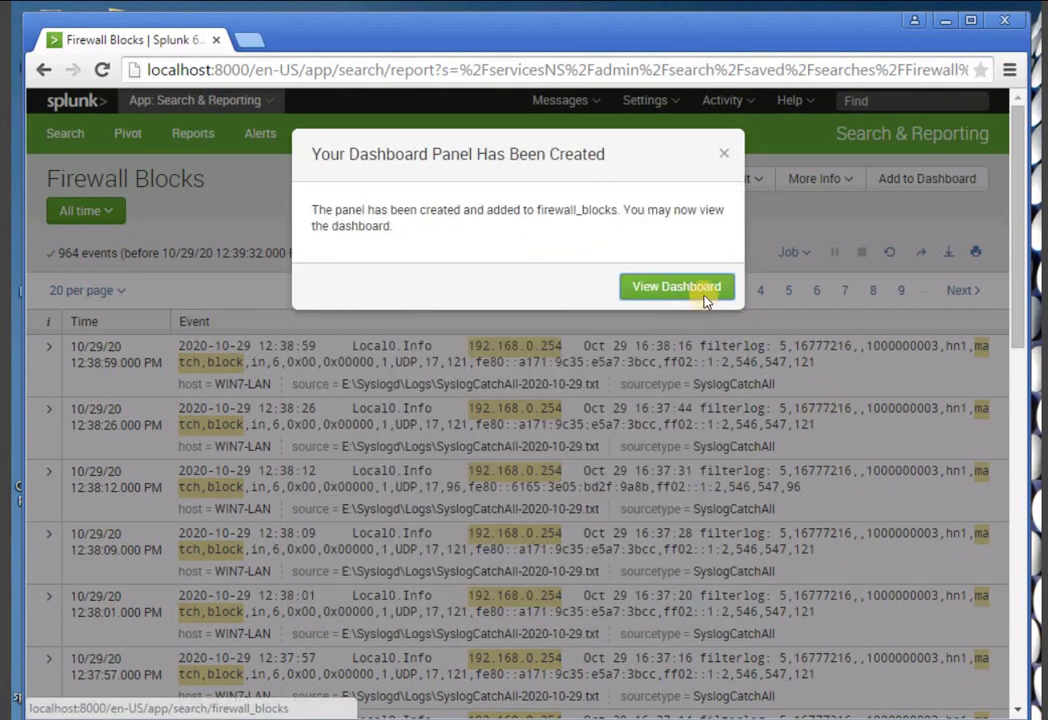
left_click(676, 286)
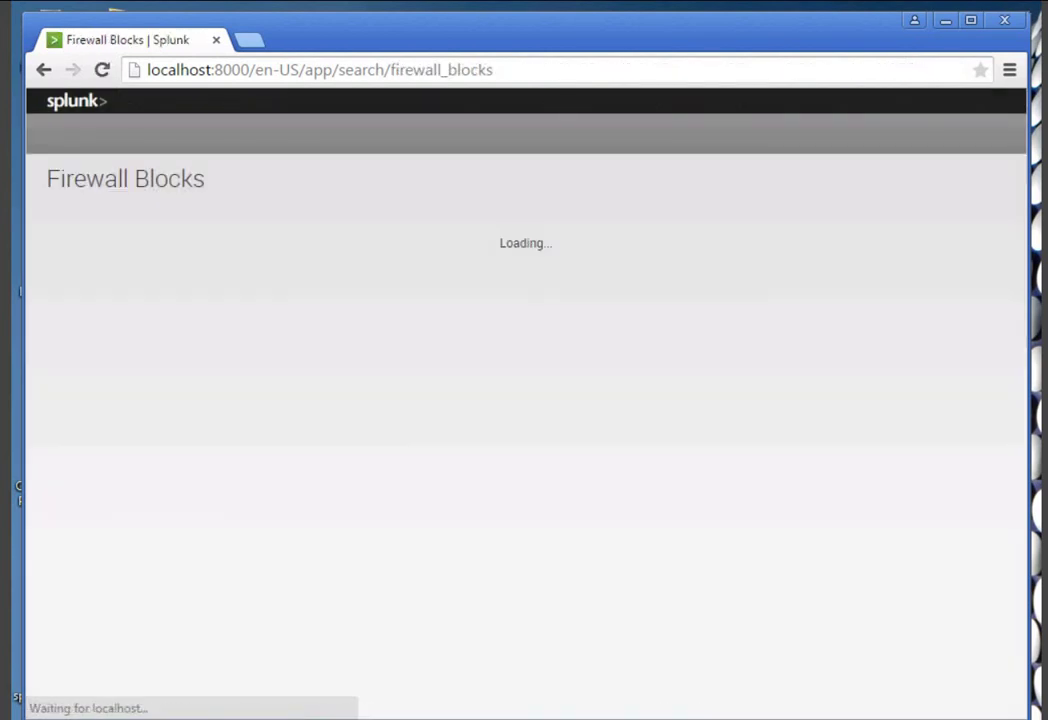